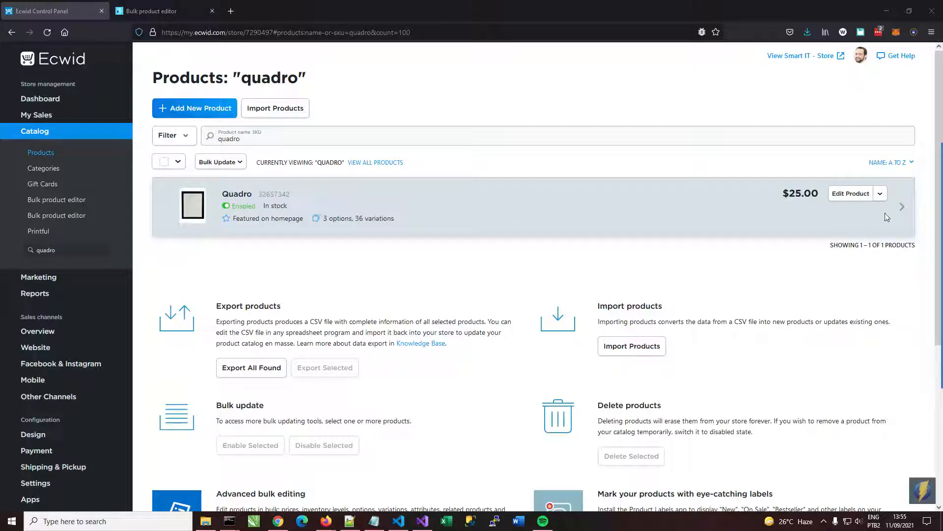
- Duplicate the Quadro product and save the copy
click(880, 194)
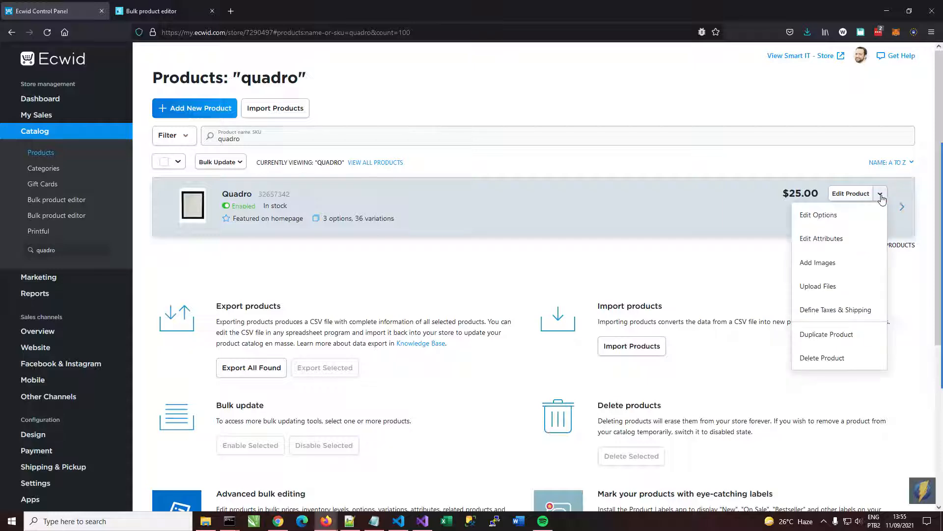
click(845, 341)
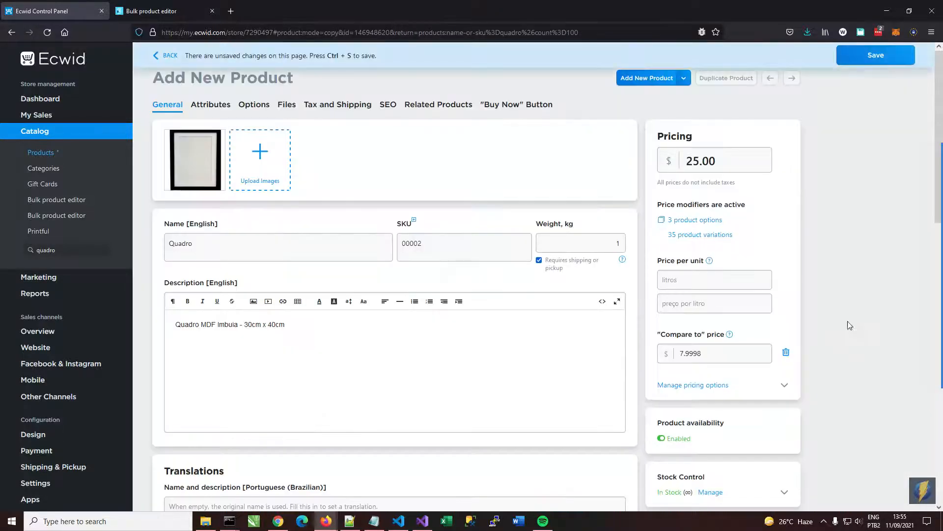
click(875, 55)
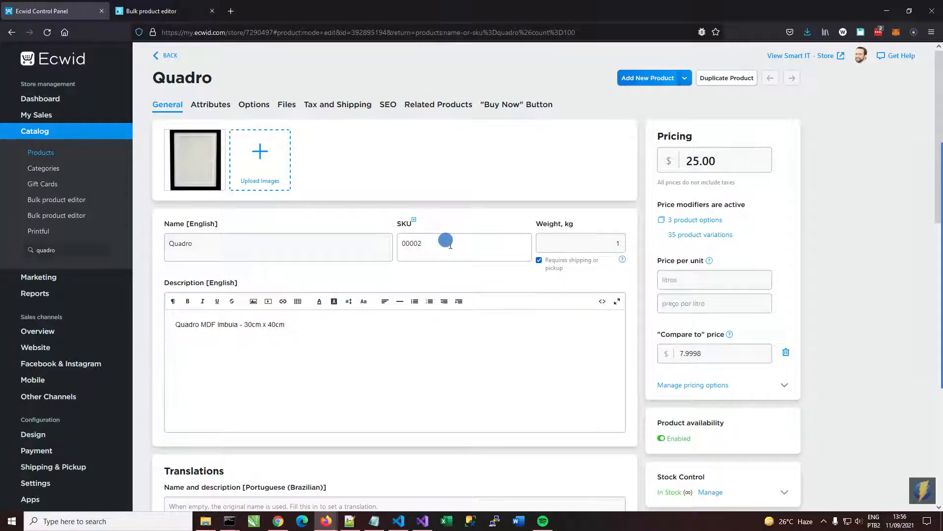
- Check the duplicated product's main SKU, options and variation SKUs, and return to the product list
drag(450, 244, 365, 247)
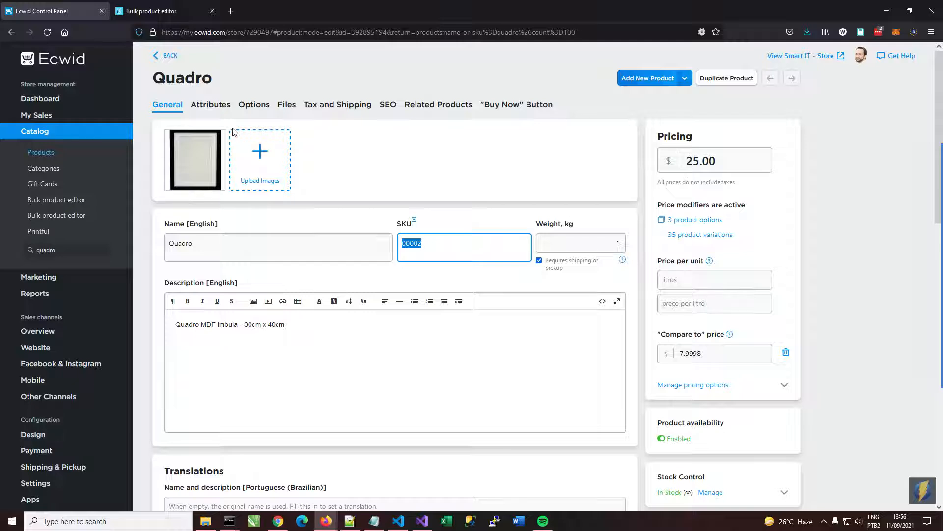
click(252, 109)
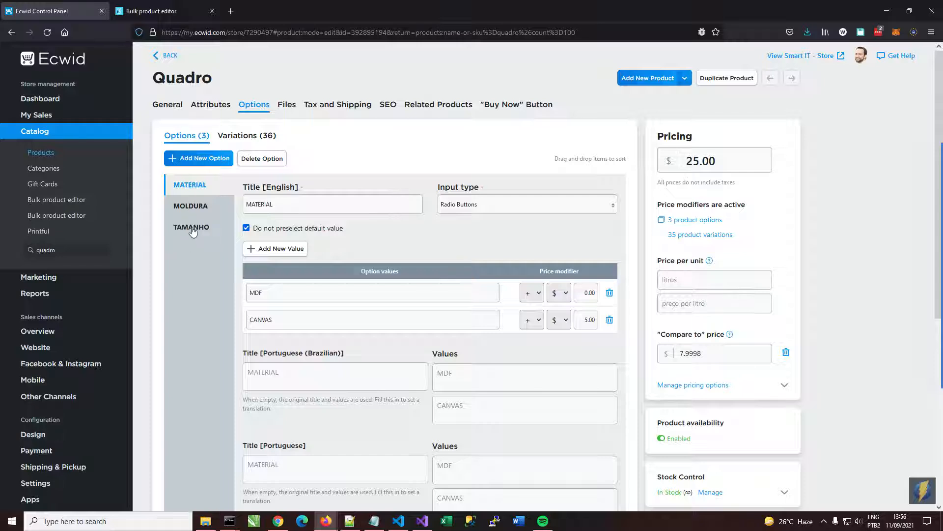
click(244, 138)
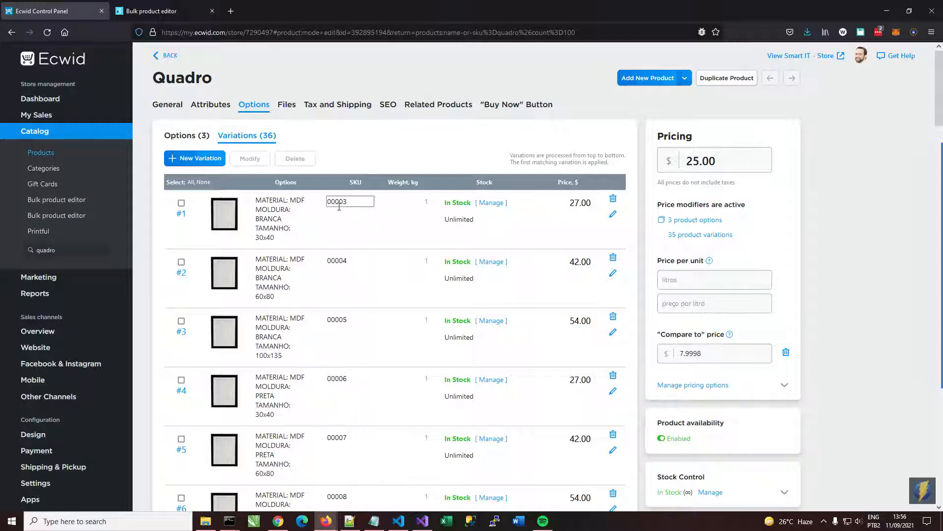
click(172, 58)
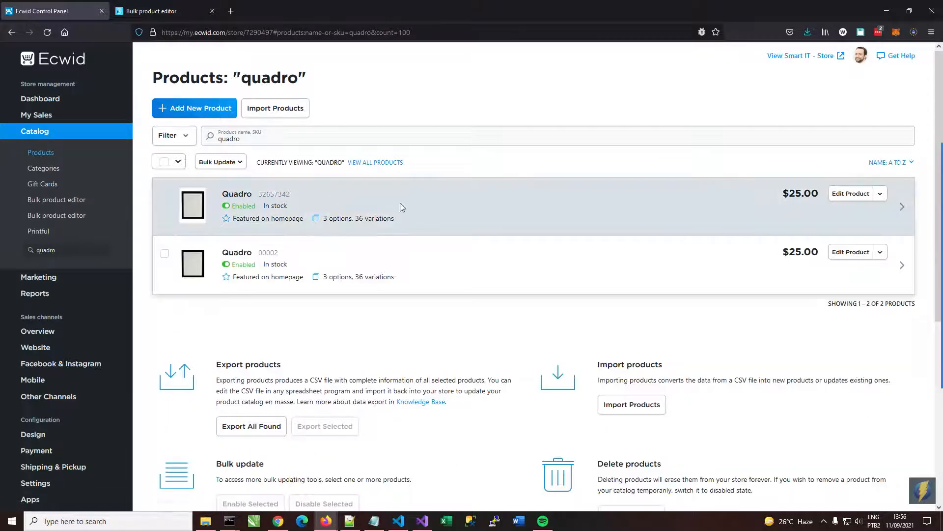
- Open the original Quadro product (SKU 32657342) and review its MATERIAL, MOLDURA and TAMANHO options
click(851, 193)
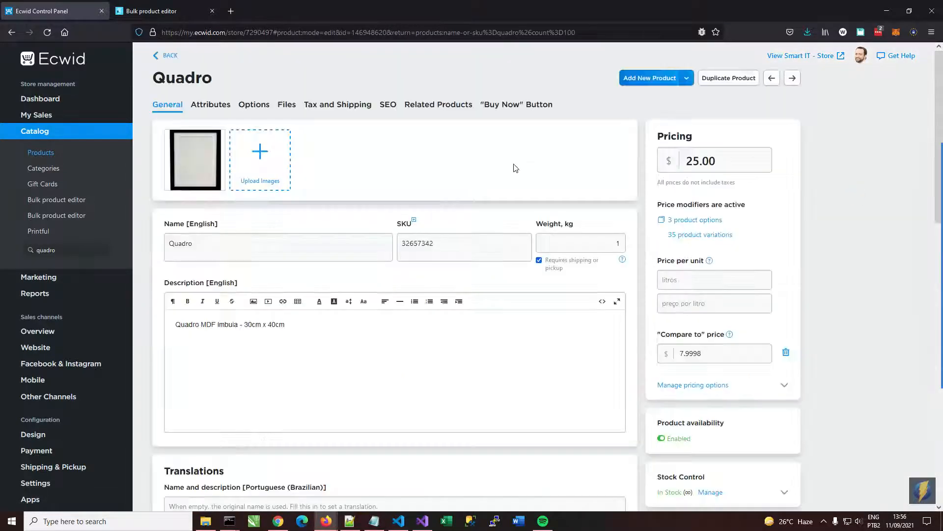
click(255, 105)
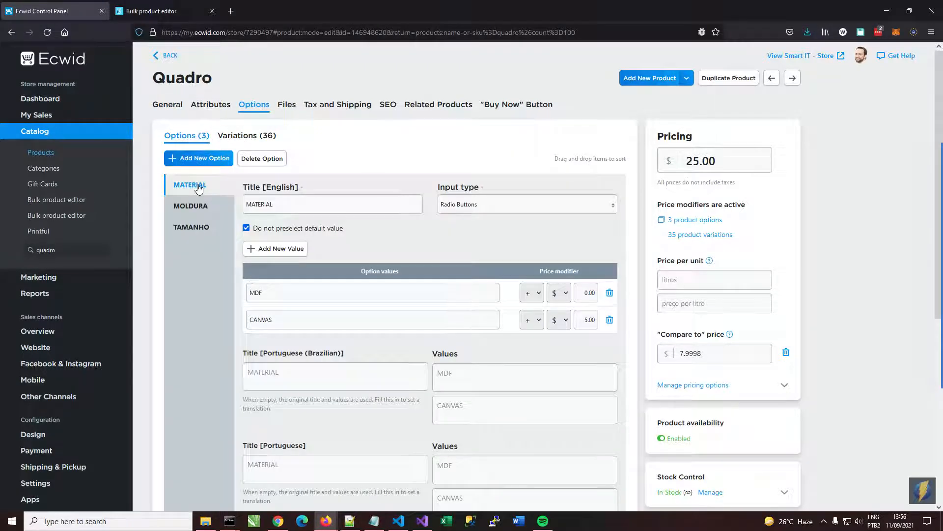
click(194, 207)
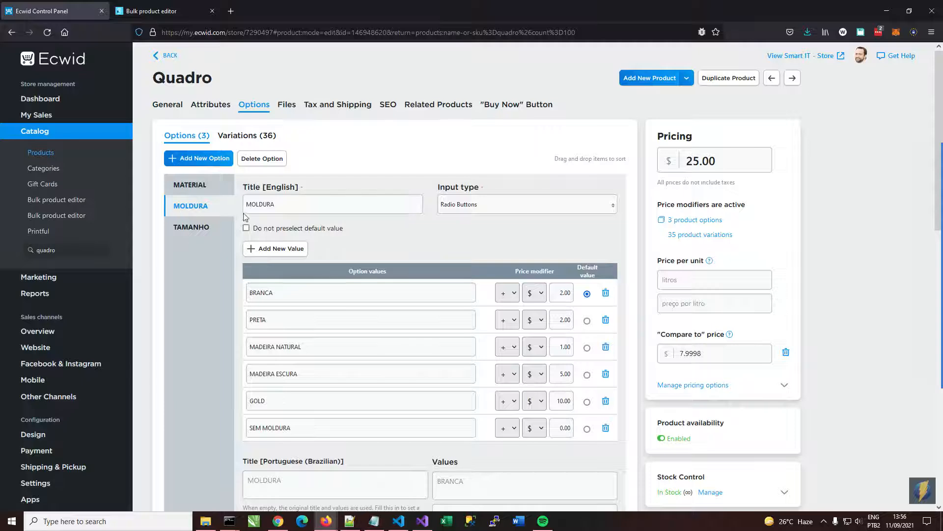
click(191, 227)
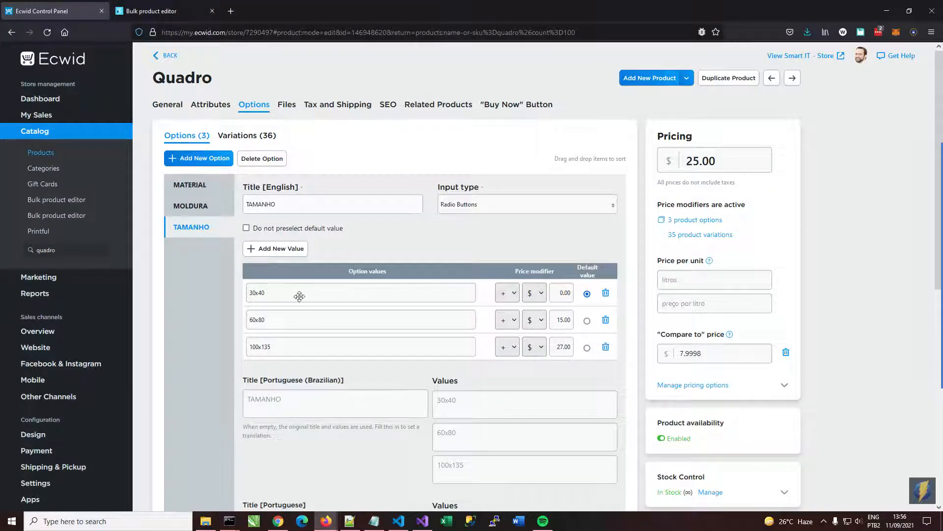
click(197, 211)
click(196, 191)
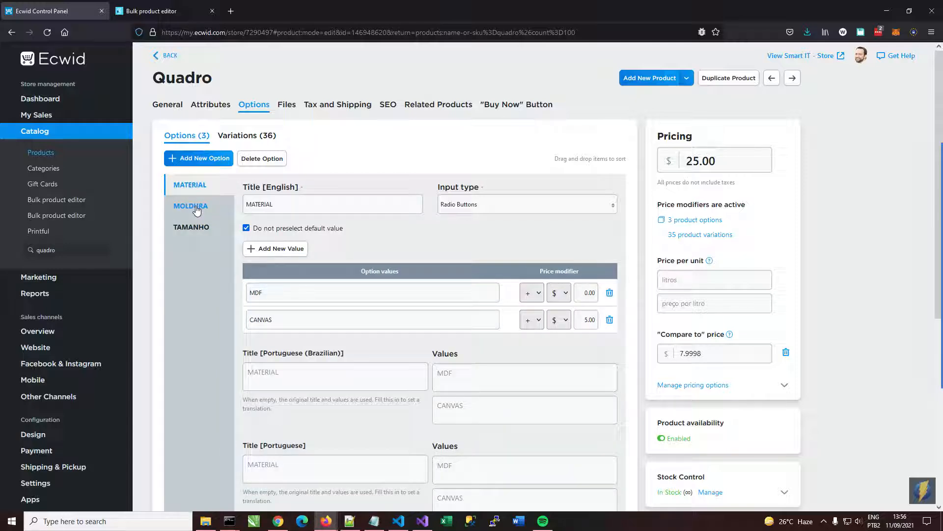
click(196, 209)
click(191, 227)
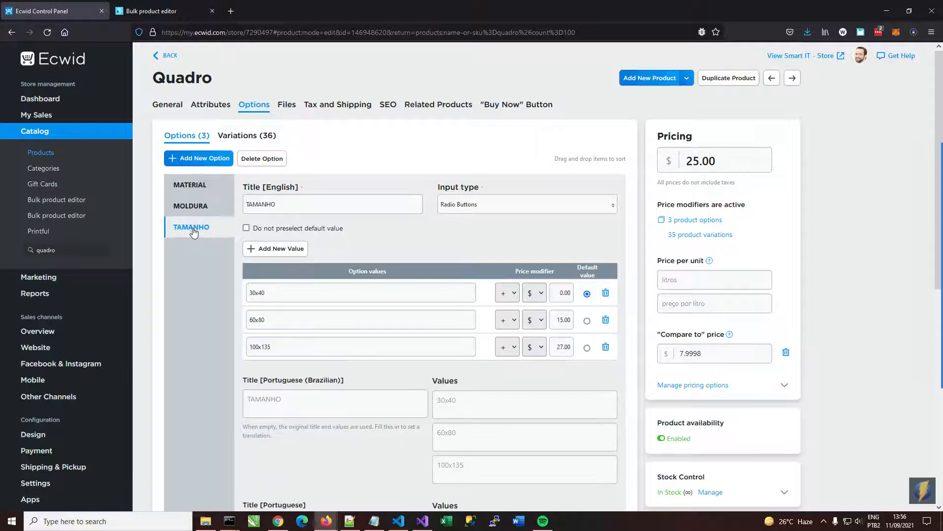
- Inspect the full SKUs of the original product's first two variations, MDF / BRANCA in 30x40 and 60x80
click(250, 141)
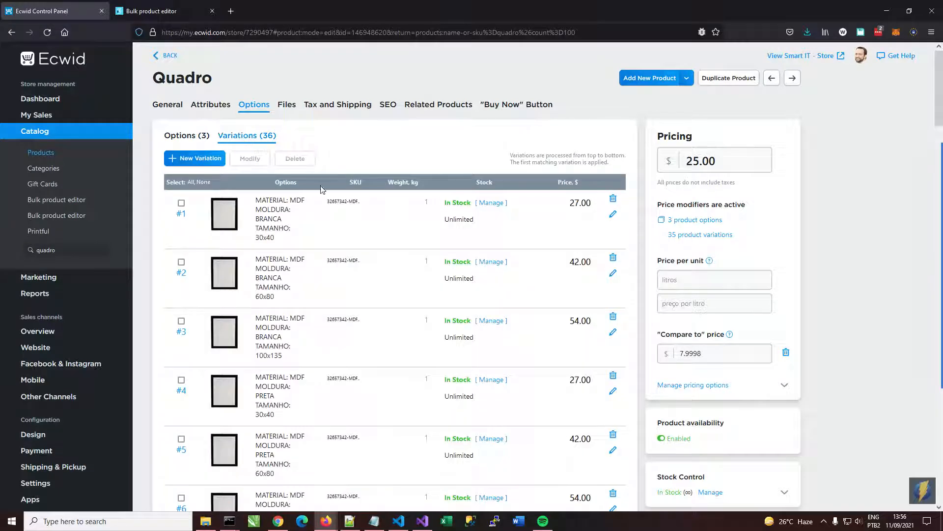
click(342, 201)
drag(335, 201, 391, 204)
click(350, 201)
drag(340, 201, 359, 202)
click(364, 202)
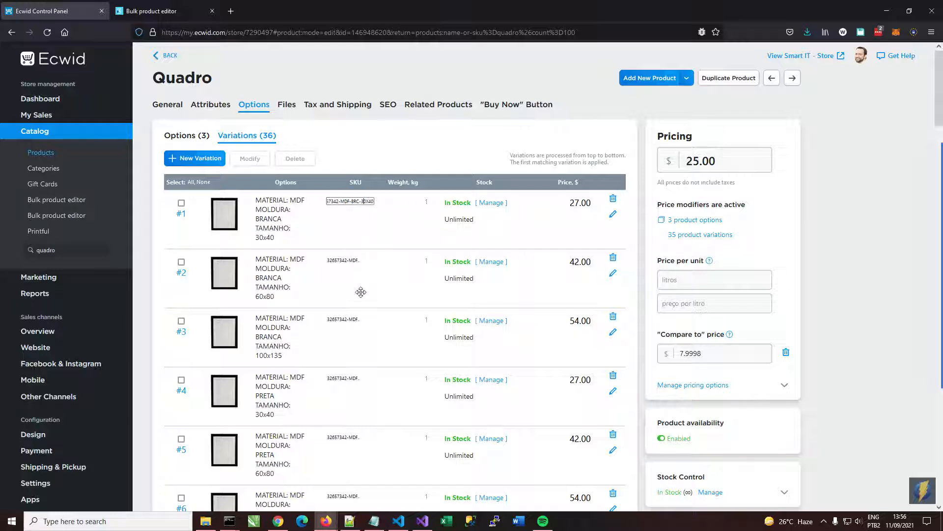
click(343, 259)
drag(343, 259, 375, 255)
click(349, 259)
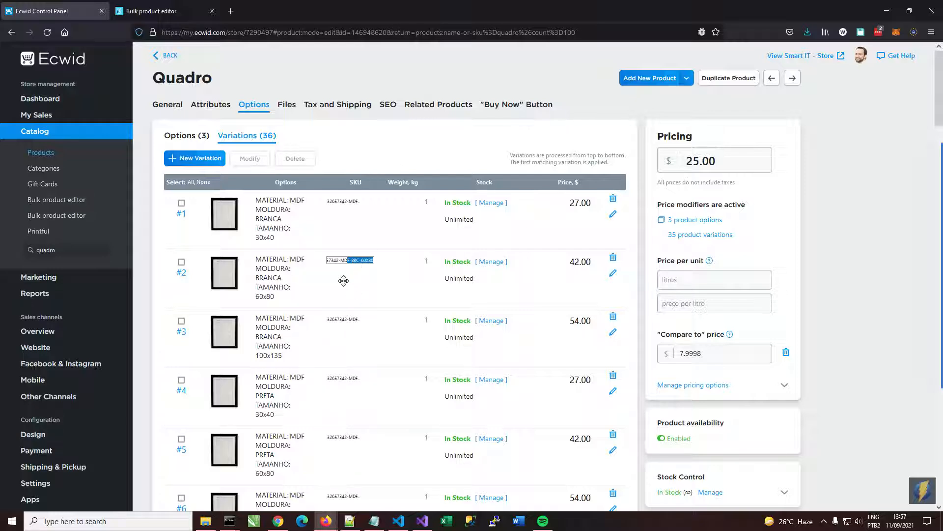
- Copy the original Quadro product's main SKU from its general details
click(196, 139)
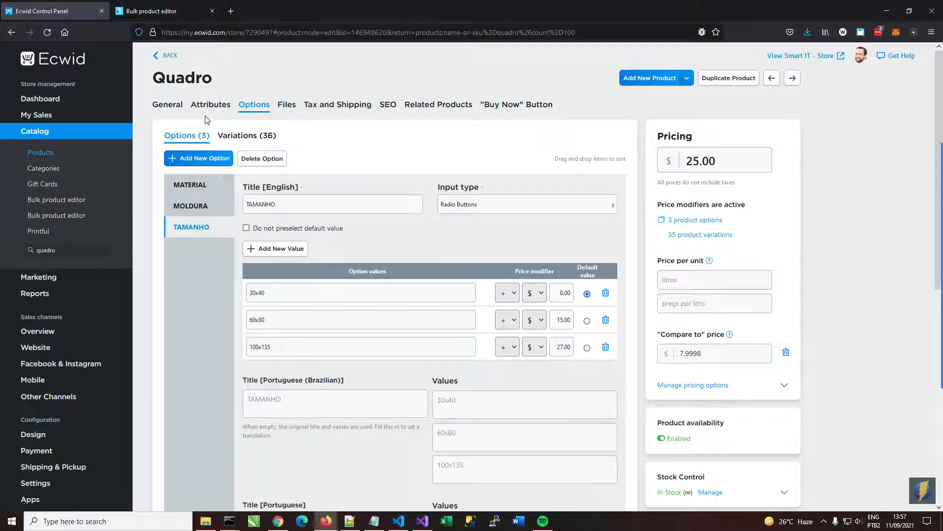
click(165, 102)
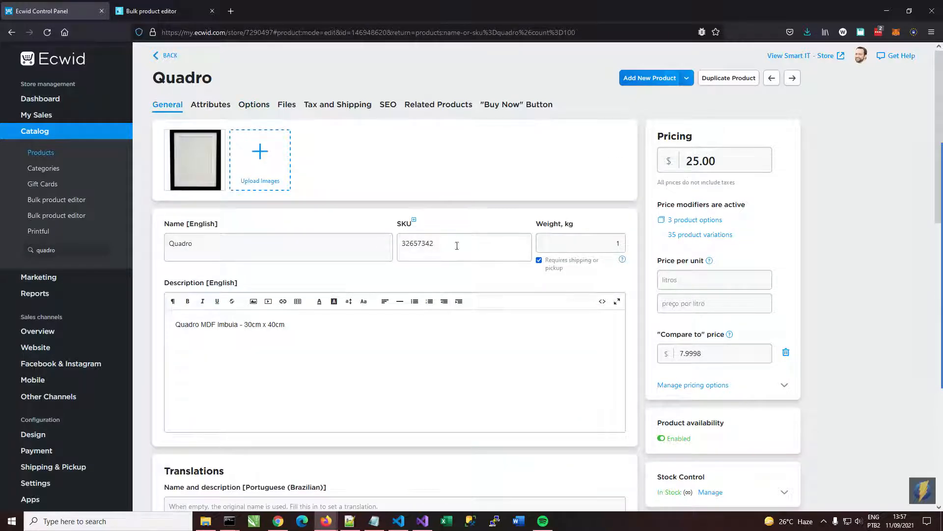
drag(466, 246, 385, 244)
key(ctrl+c)
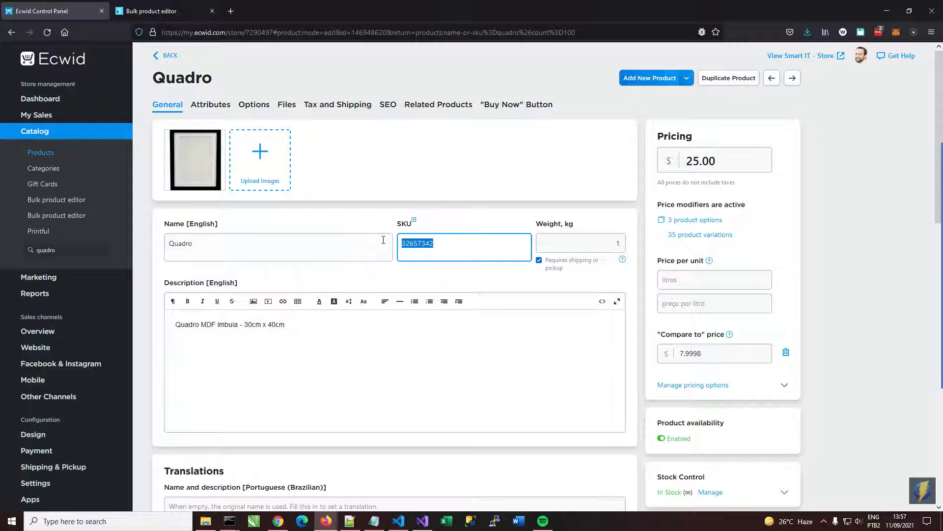
- Open the duplicated Quadro product with SKU 00002 and set both its name and its description to "Quadro Bart Simpson"
click(170, 56)
scroll(464, 212, up, 2)
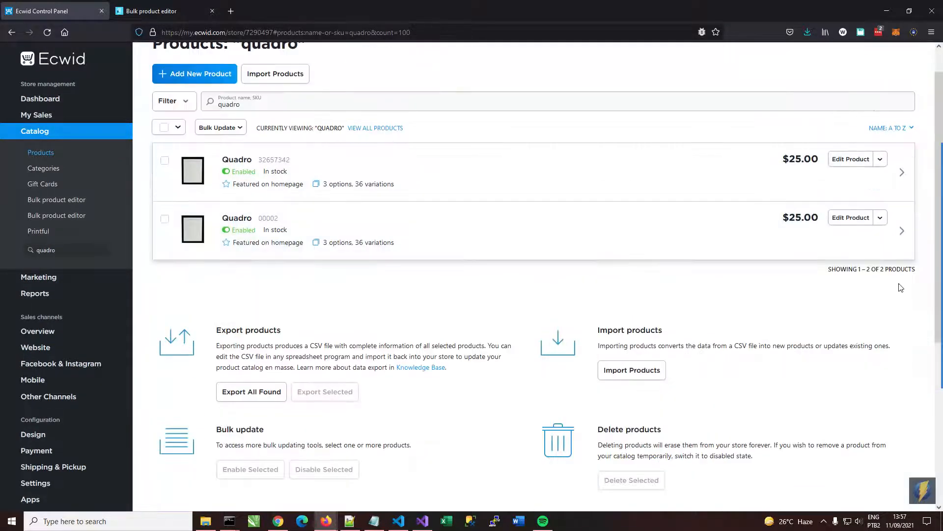
click(856, 217)
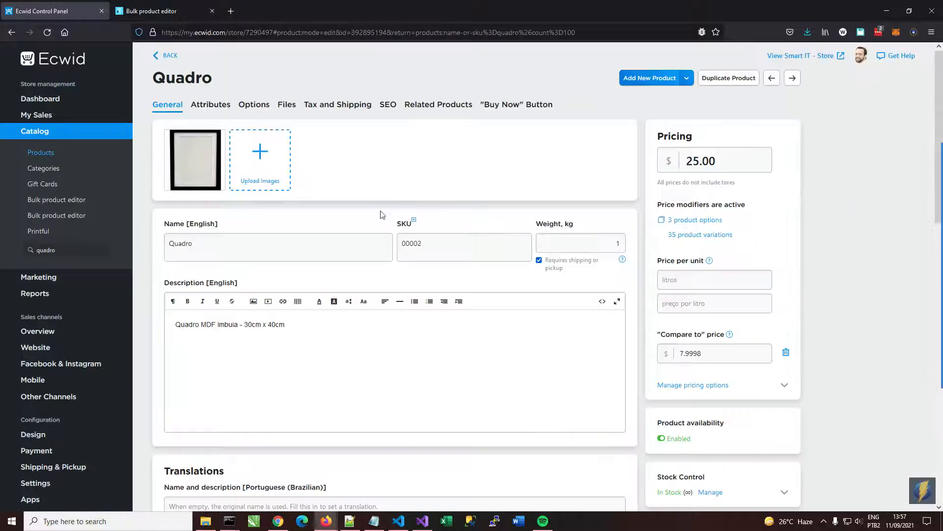
click(238, 252)
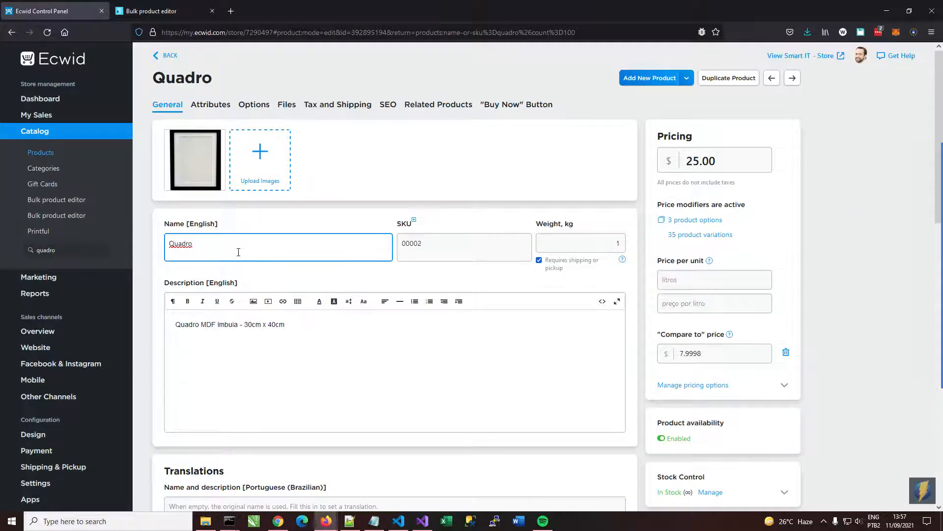
text(Bart Simp)
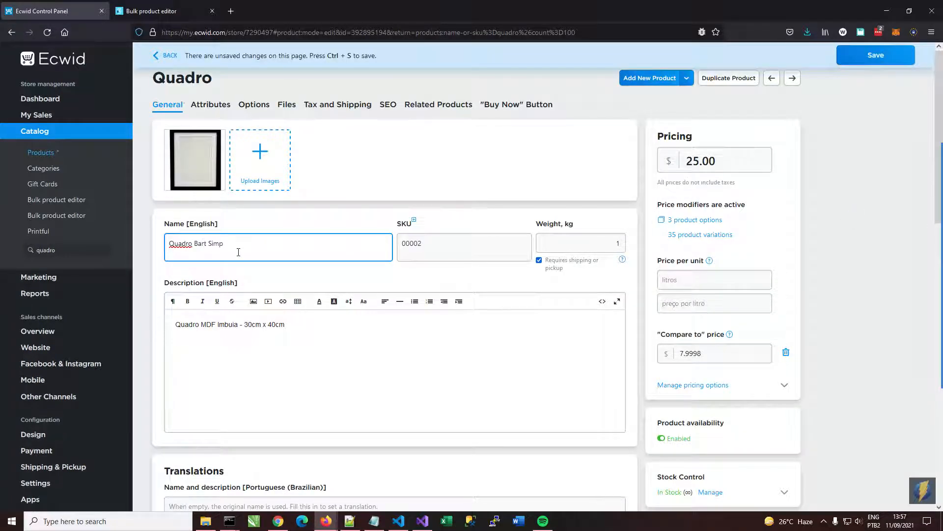
drag(294, 324, 234, 320)
text(Bart Simpson)
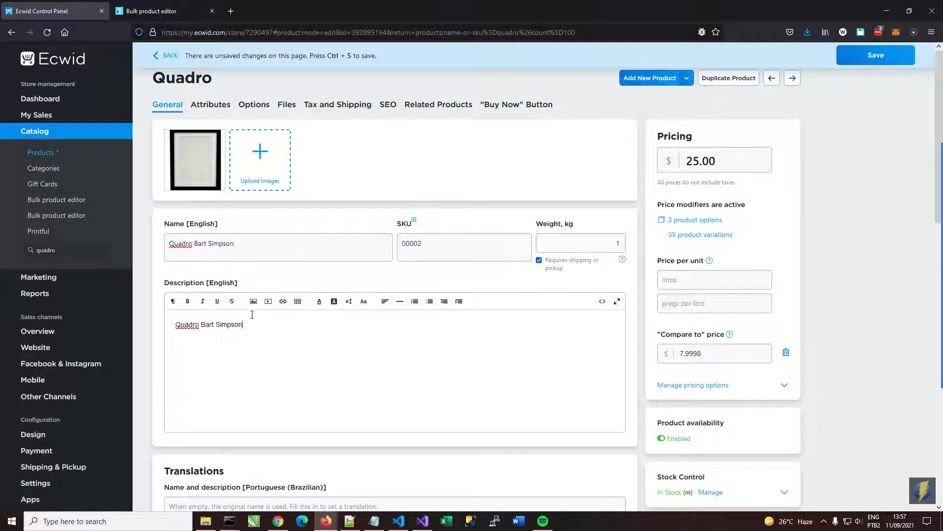
- Replace the duplicate's product image with 1128837380.jpg from the Downloads folder
mouse_move(187, 147)
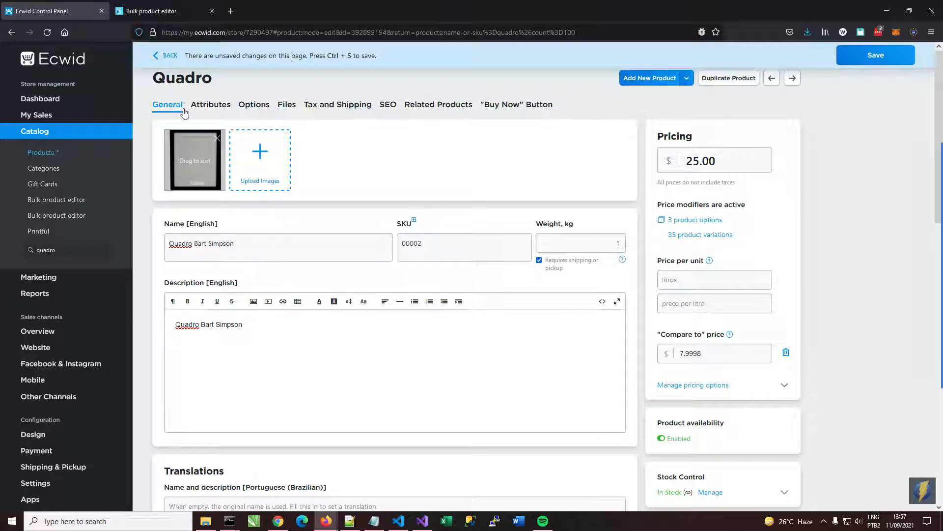
click(217, 138)
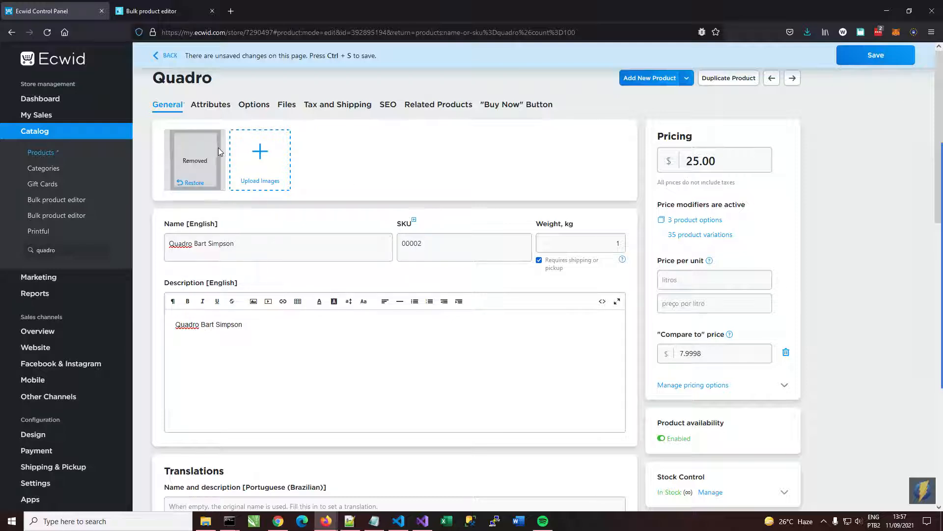
click(261, 152)
click(115, 93)
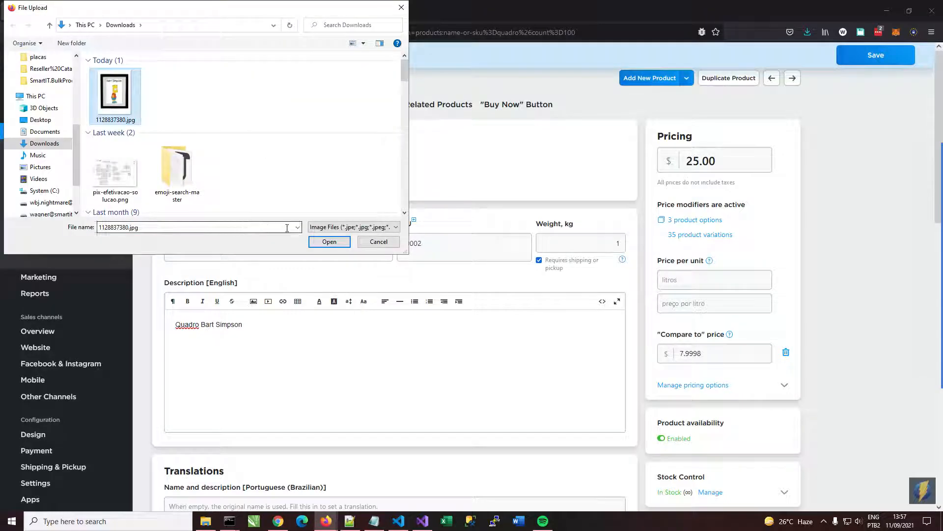
click(320, 241)
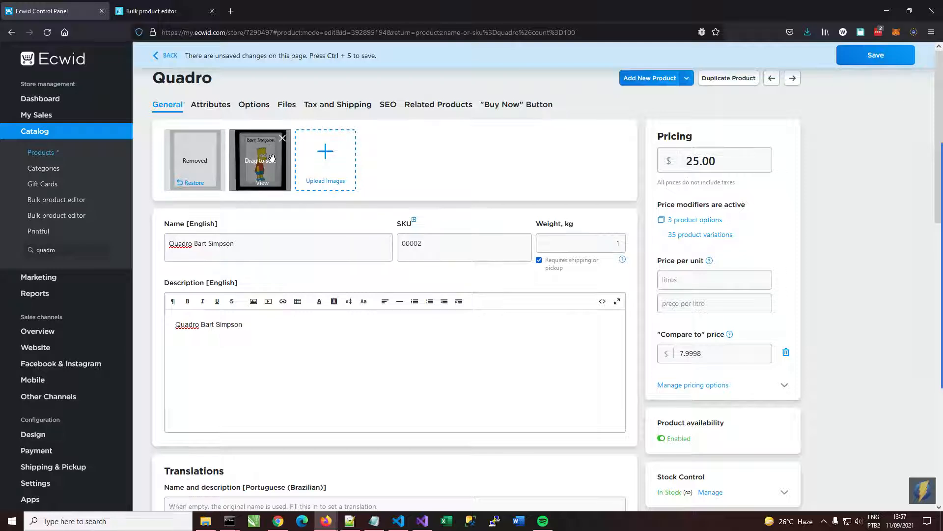
- Set the duplicate's SKU to 32657342-Bart and save the product
double_click(464, 246)
key(ctrl+v)
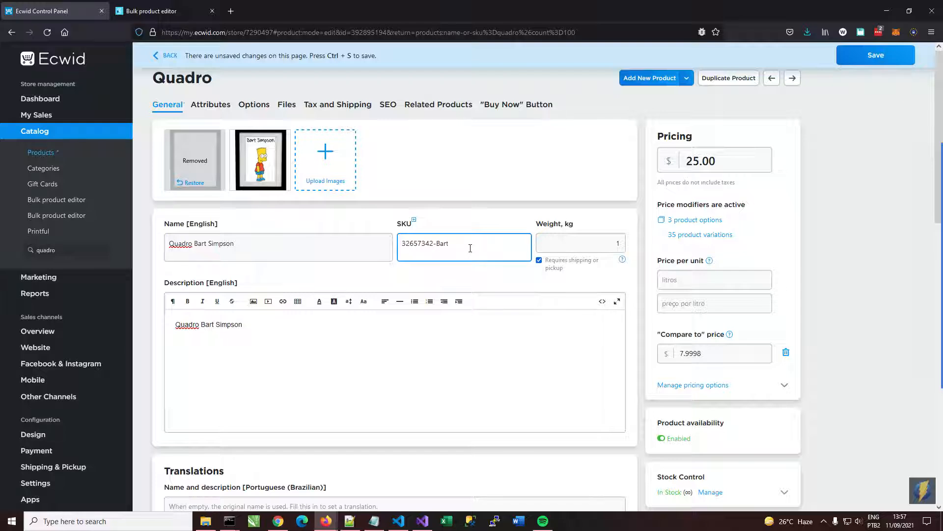
click(878, 58)
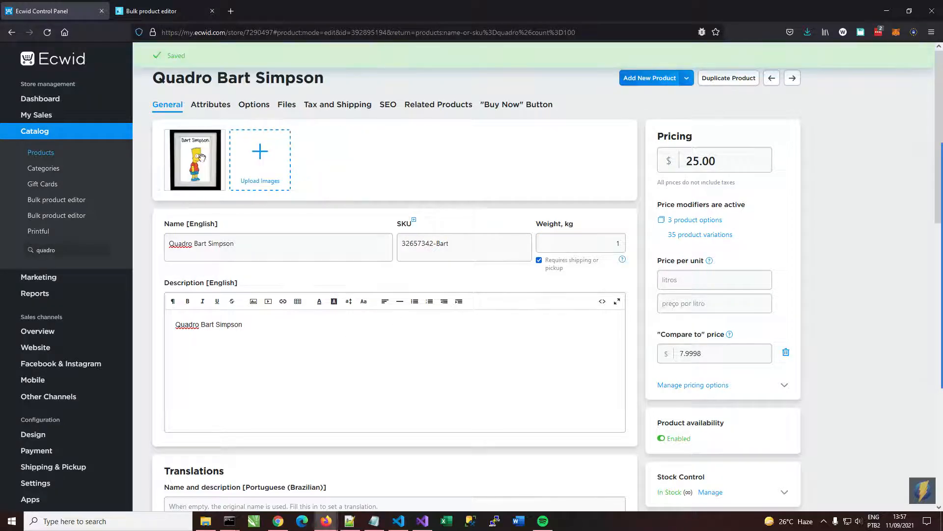
- Review the MATERIAL, MOLDURA and TAMANHO options of the Quadro Bart Simpson product
click(220, 107)
click(253, 106)
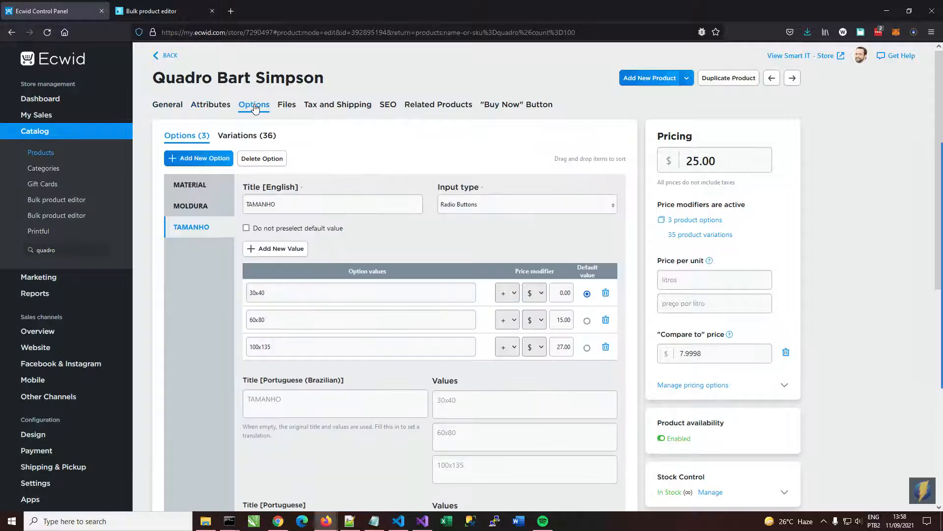
click(199, 211)
click(196, 189)
click(199, 220)
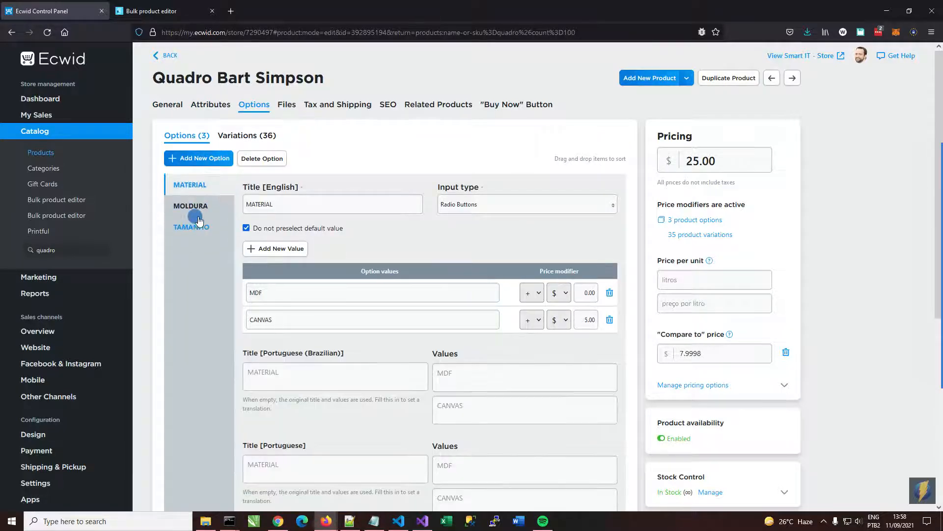
- Look through the Quadro Bart Simpson product's variations and examine their SKUs
click(242, 135)
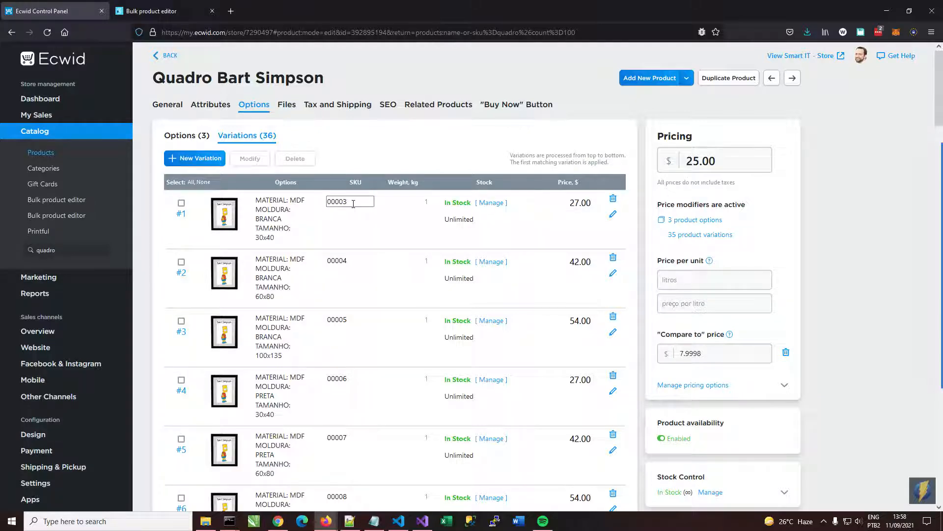
scroll(347, 388, down, 2)
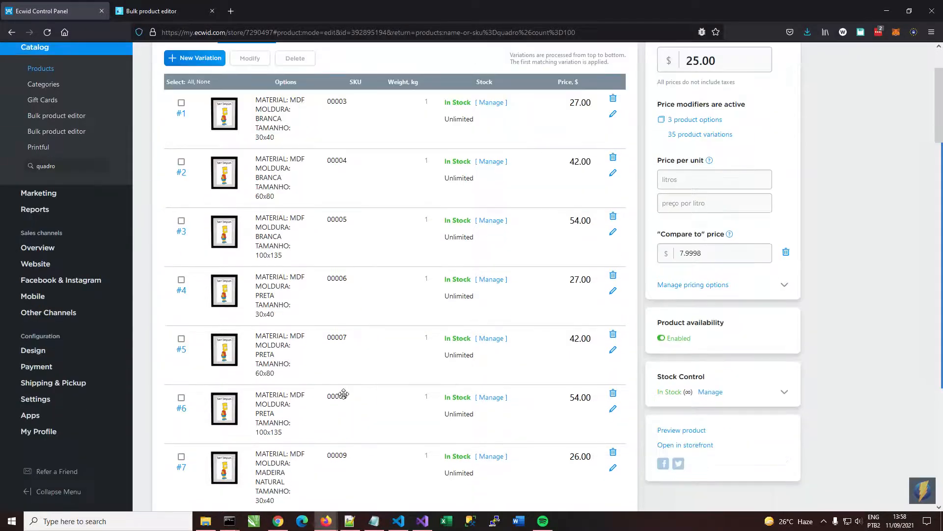
scroll(345, 394, down, 3)
scroll(345, 393, up, 5)
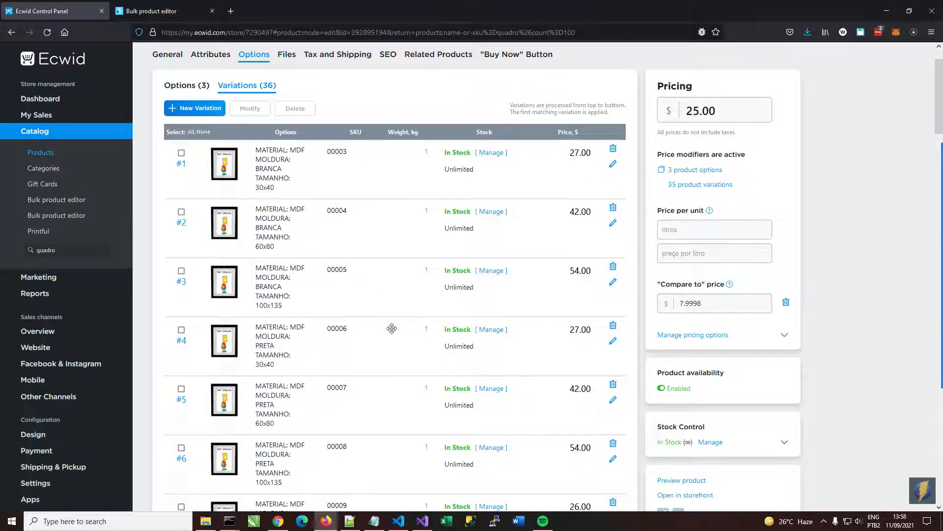
- Replace the old Bulk product editor tab with a freshly loaded editor opened in its own tab
scroll(391, 328, down, 5)
scroll(391, 329, up, 8)
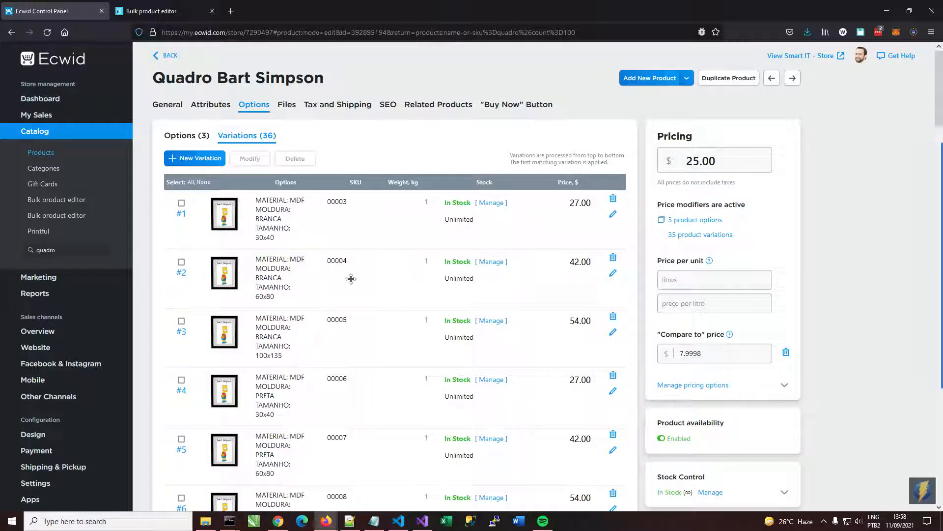
click(61, 201)
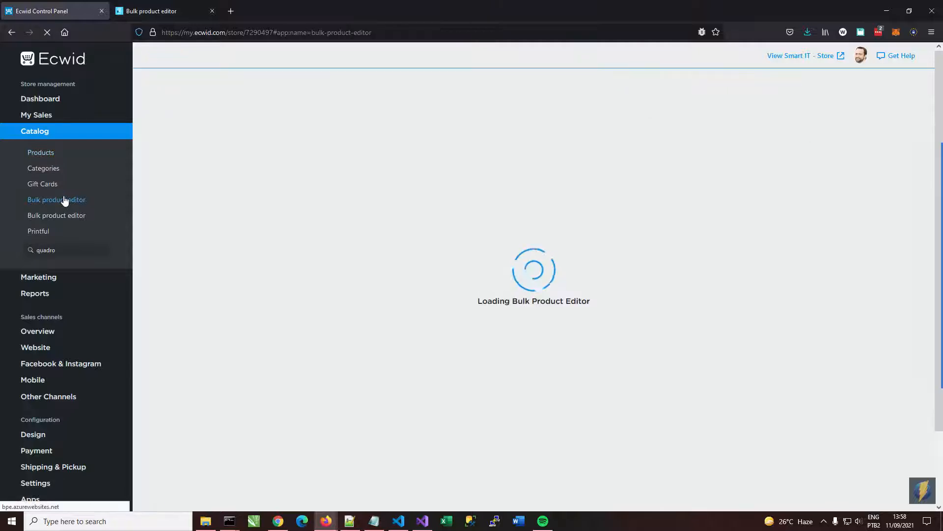
middle_click(174, 11)
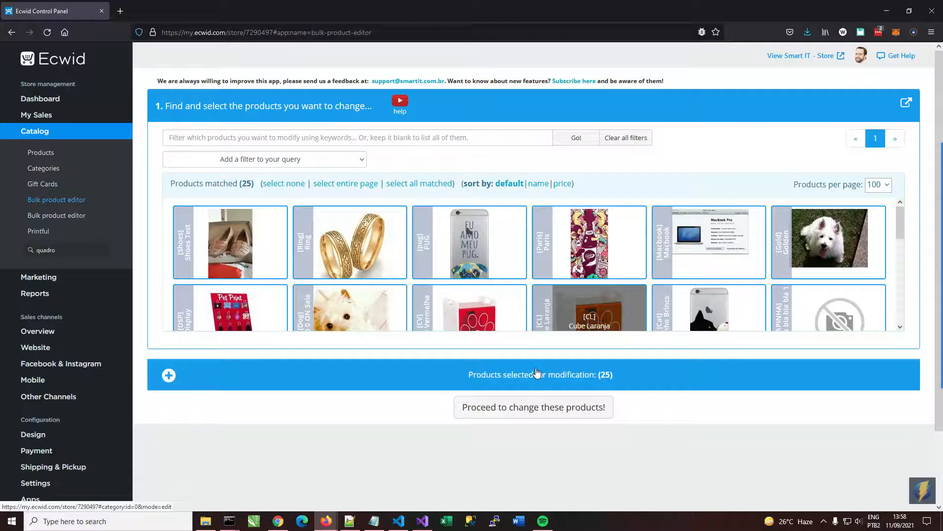
click(906, 105)
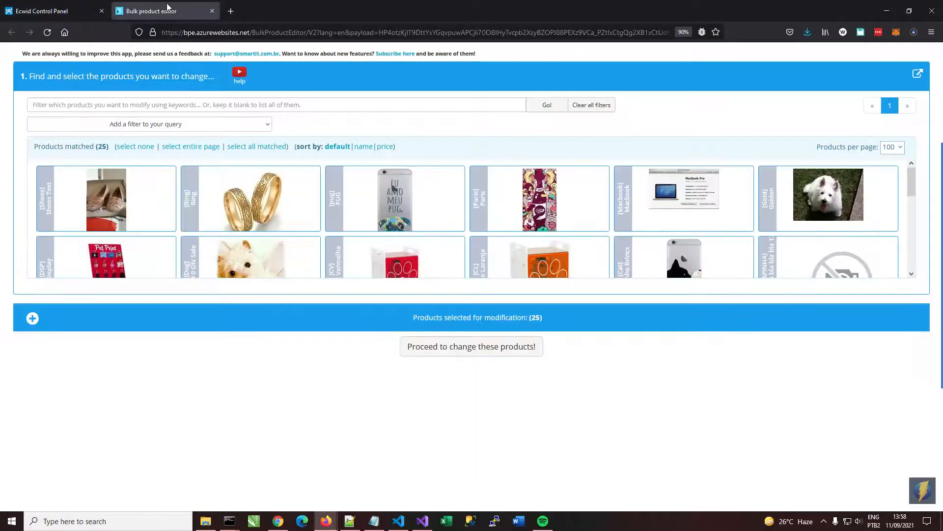
- Filter the products by "quadro", select only Quadro Bart Simpson for modification and proceed to its changes
click(301, 104)
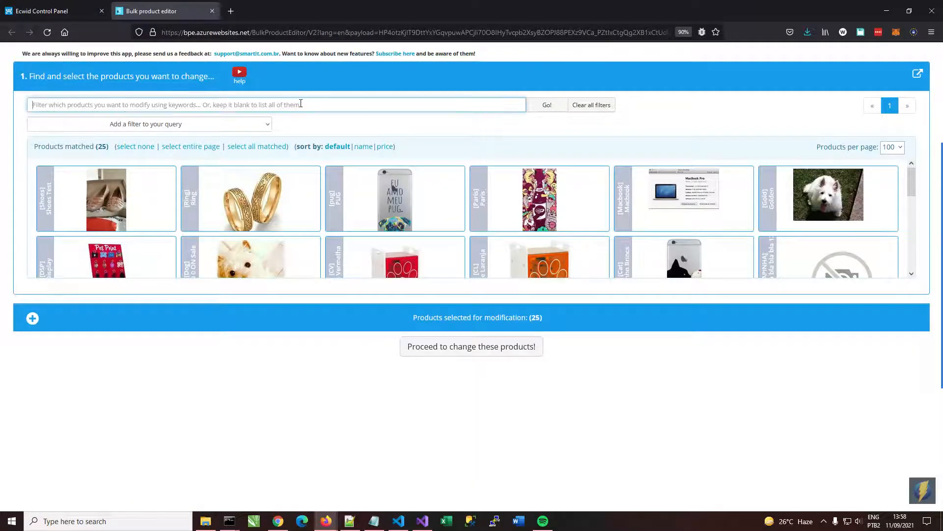
text(adro)
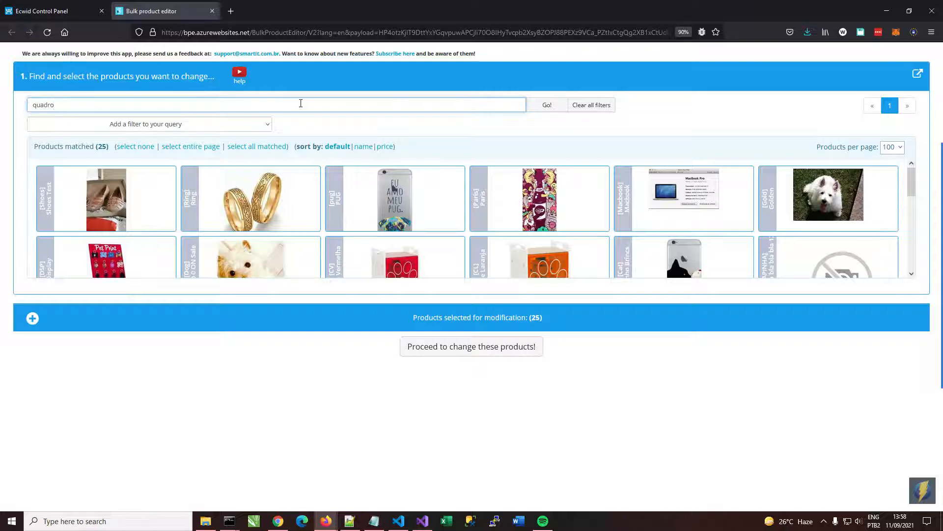
key(Return)
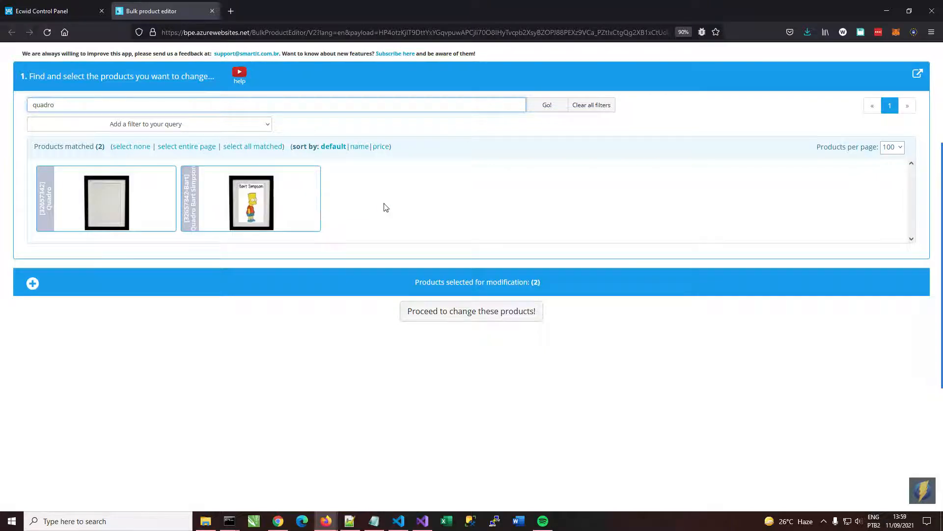
click(250, 216)
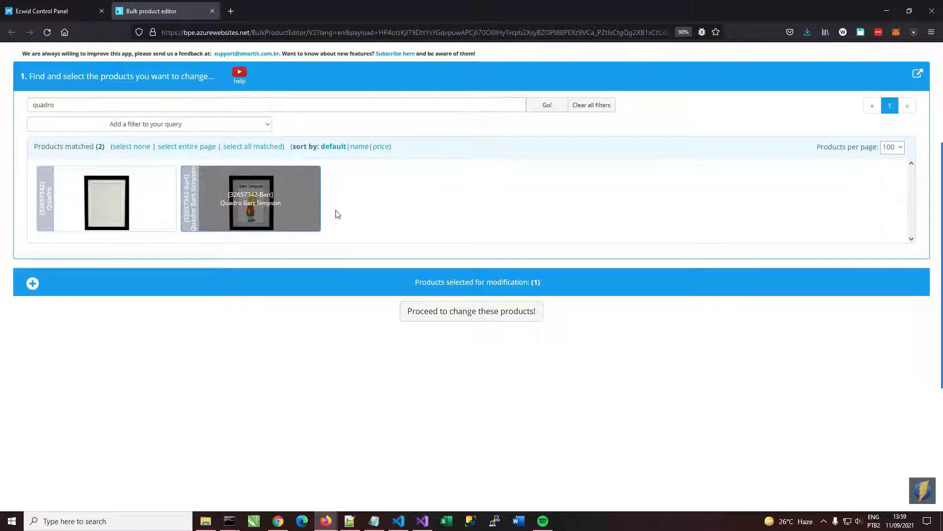
click(478, 317)
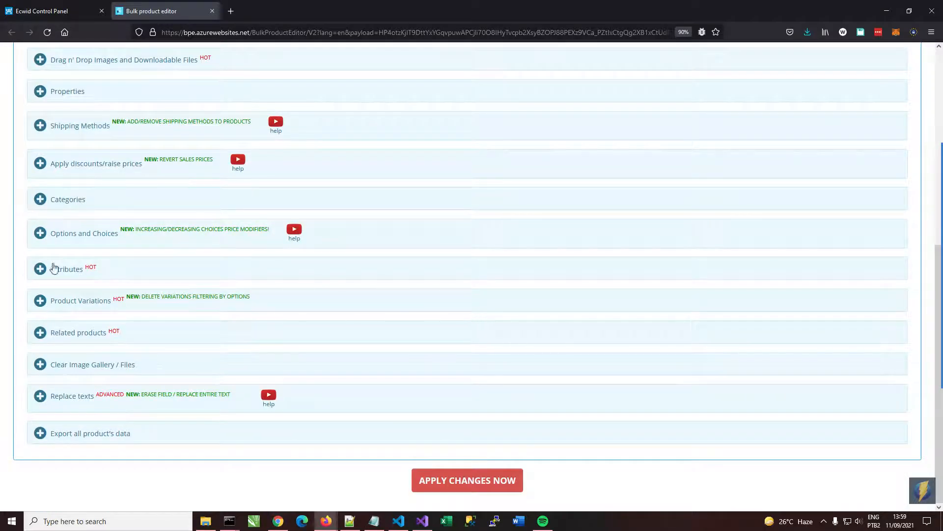
- In the Product Variations settings, enable Delete all variations, Auto generate variations and Generate unique SKU
click(40, 300)
scroll(289, 328, down, 5)
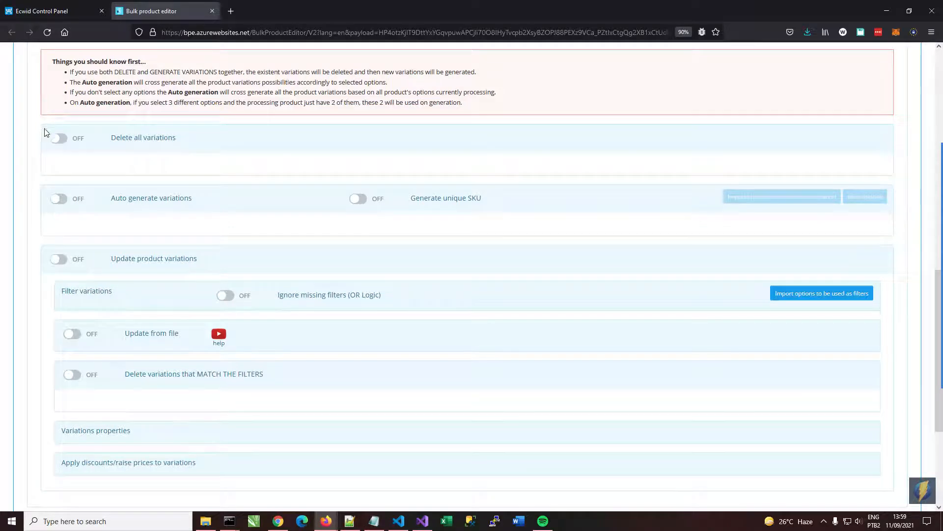
click(58, 139)
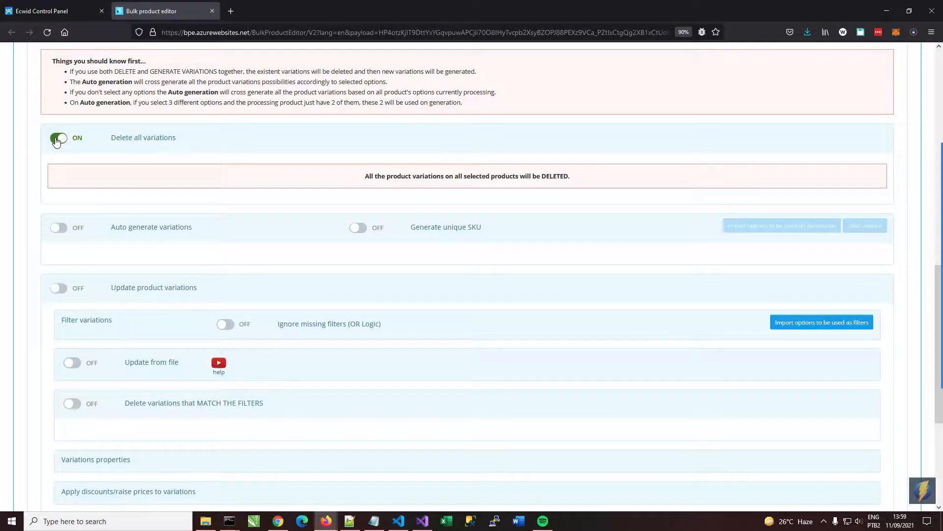
click(59, 227)
click(357, 228)
drag(410, 227, 484, 228)
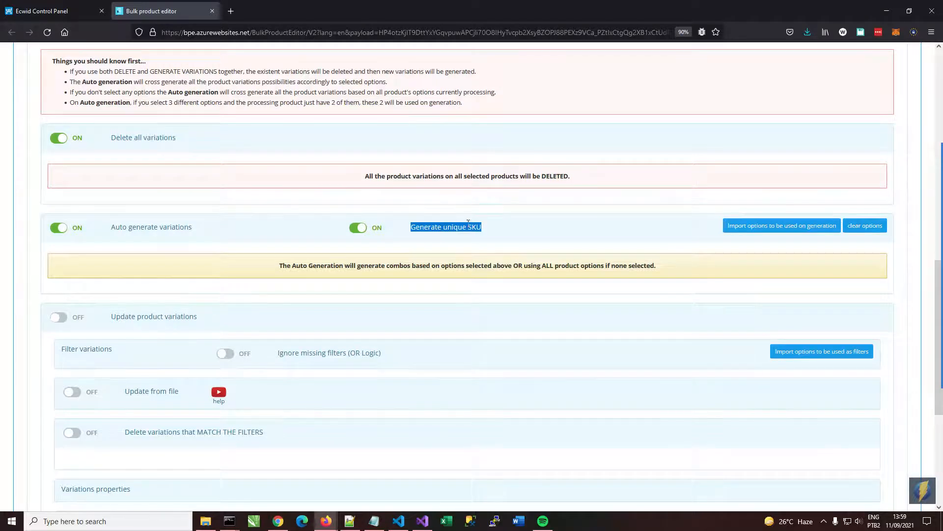
click(446, 226)
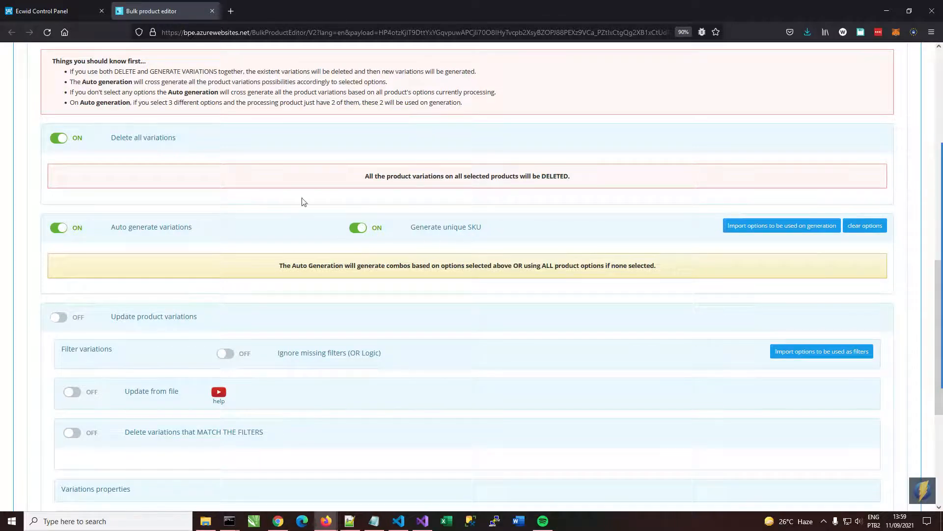
- Switch to the Ecwid Control Panel, find Quadro Bart Simpson by searching "quadro" and view its existing variations
click(74, 11)
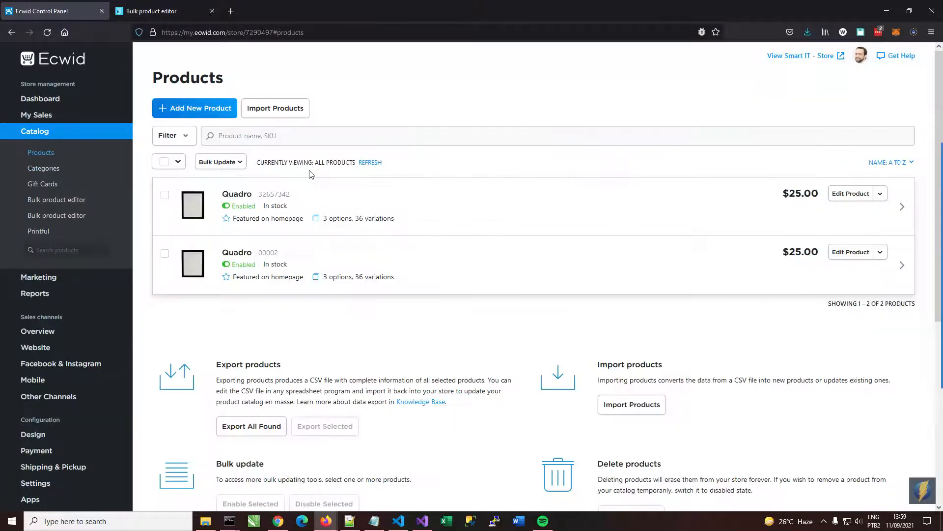
click(279, 144)
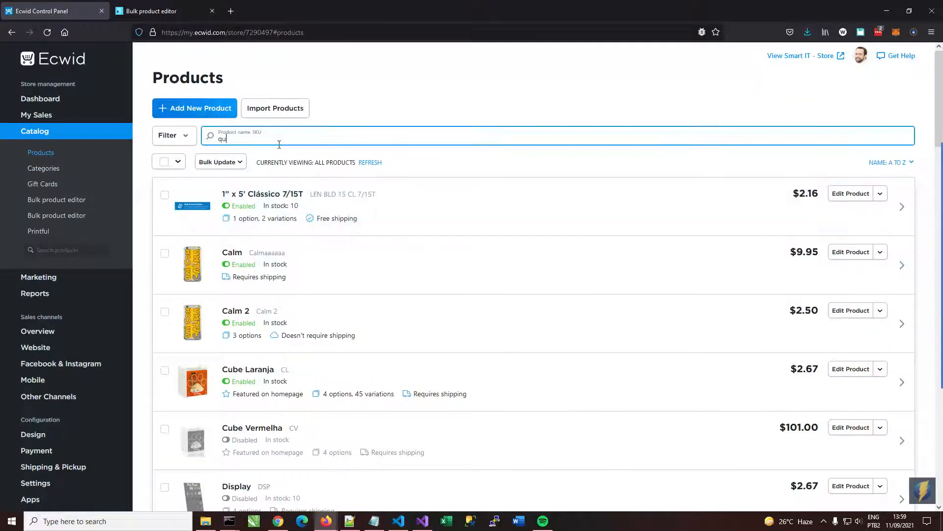
key(Return)
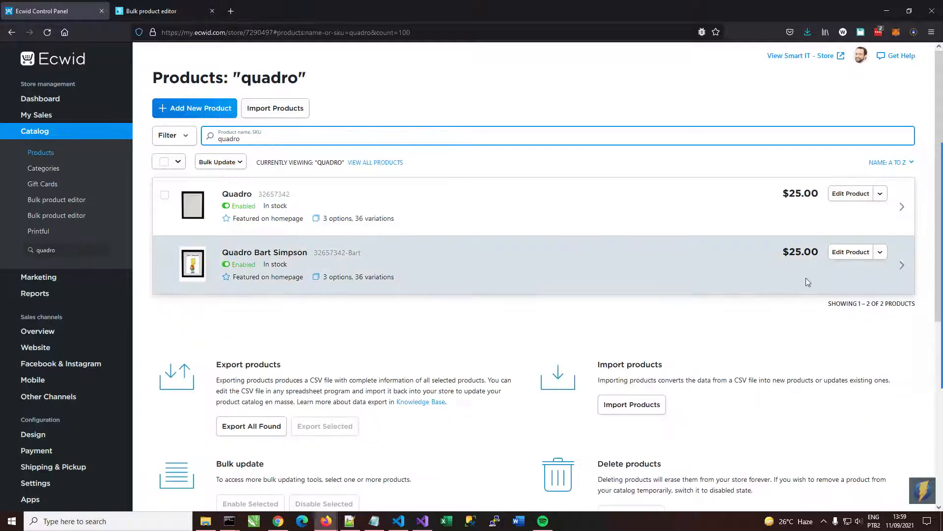
click(843, 252)
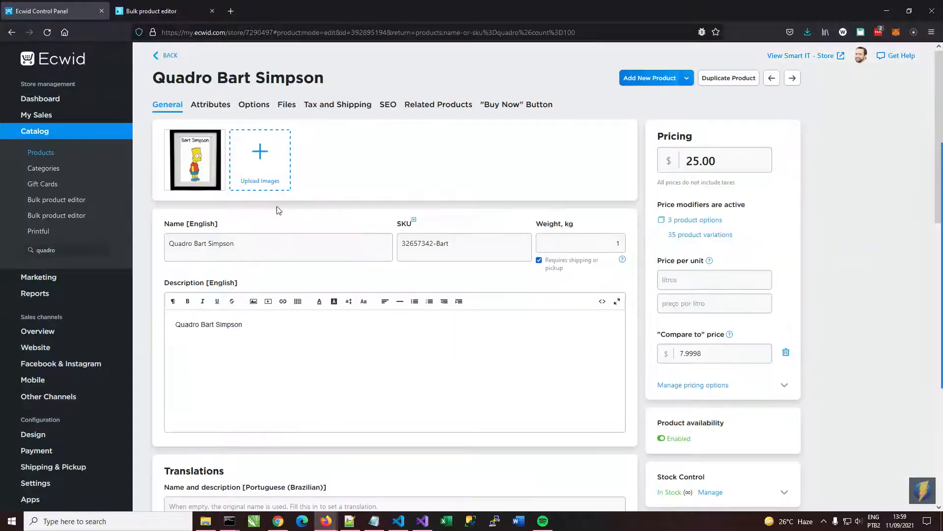
click(244, 105)
click(248, 135)
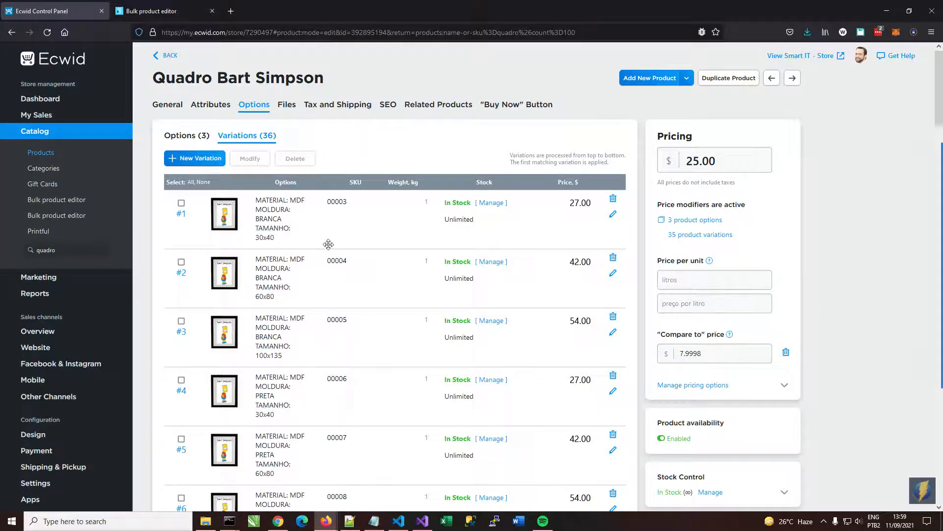
- Return to the Bulk product editor, check the product selected for modification and apply the variation changes
click(158, 11)
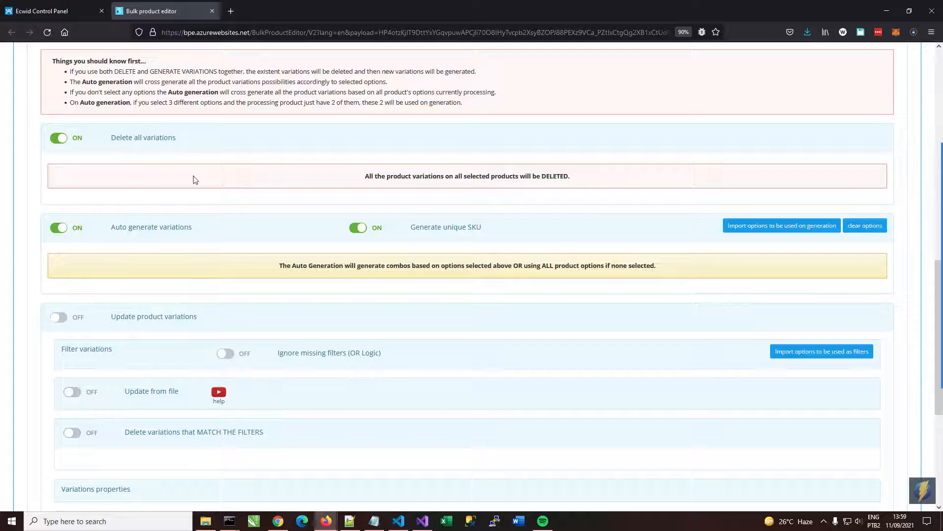
scroll(399, 265, up, 15)
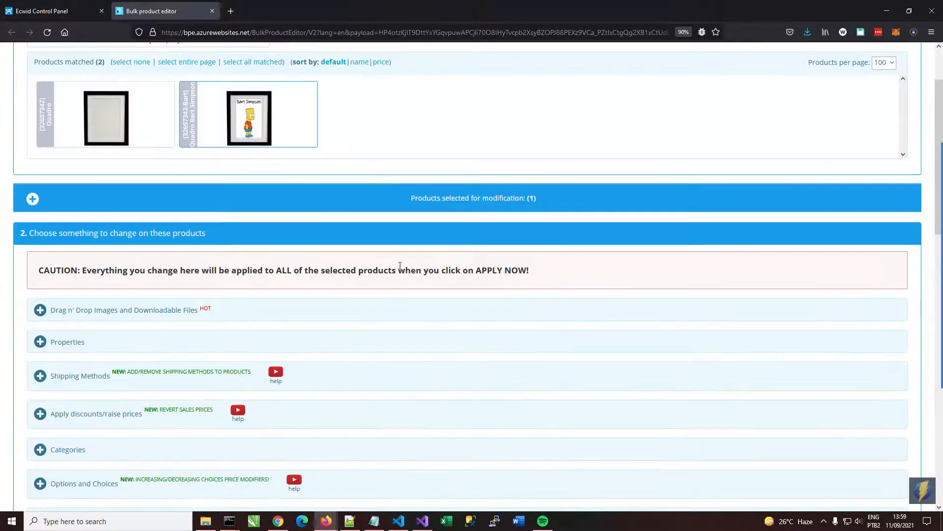
scroll(324, 131, up, 3)
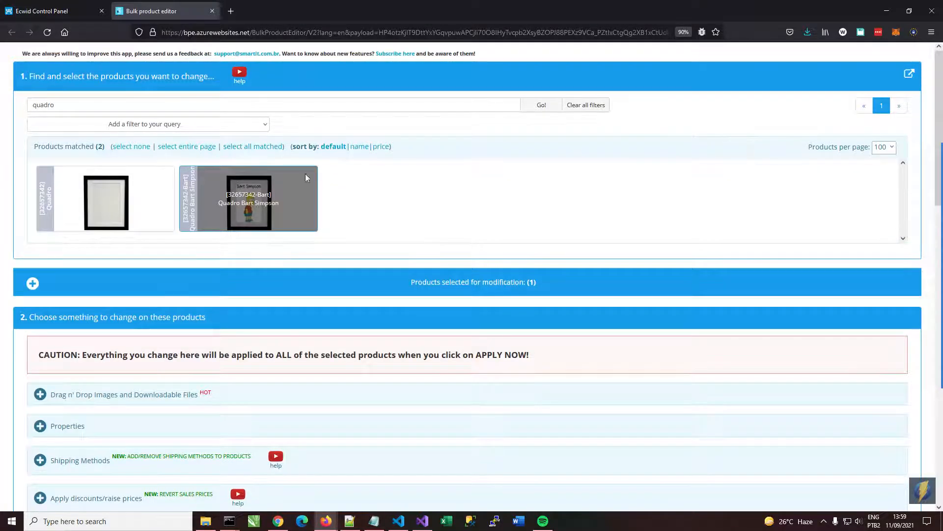
click(35, 283)
scroll(96, 332, down, 5)
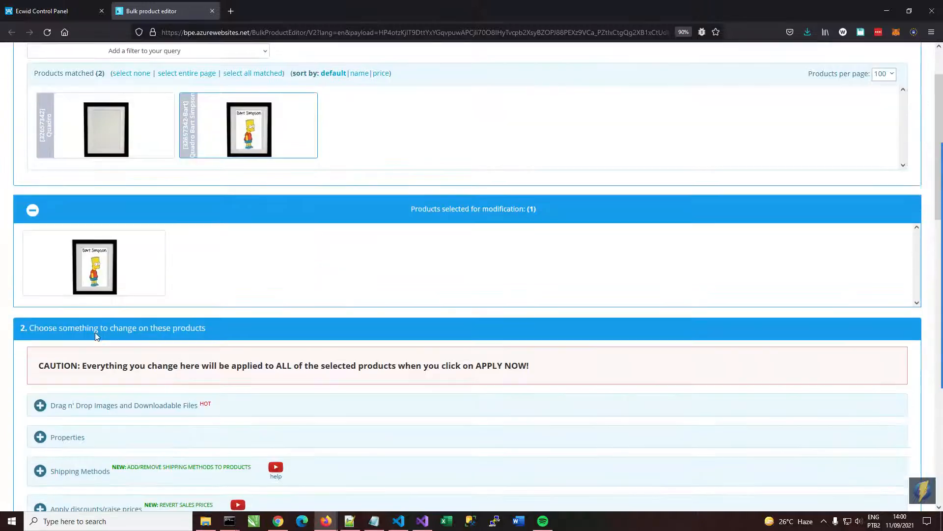
scroll(421, 315, down, 15)
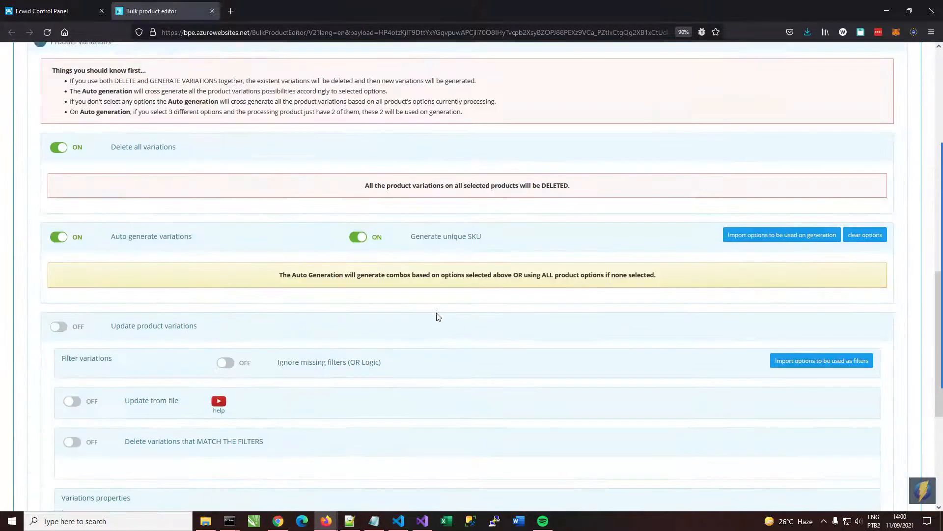
scroll(441, 315, down, 2)
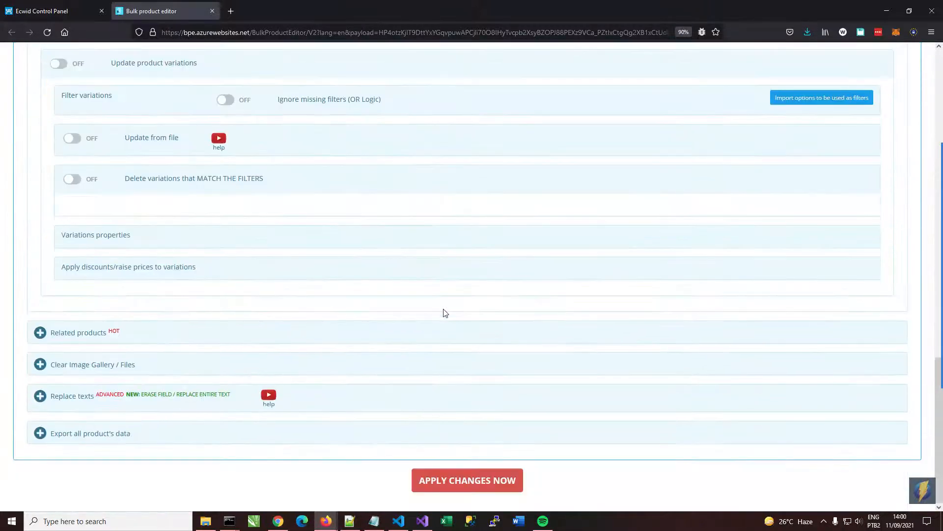
click(481, 484)
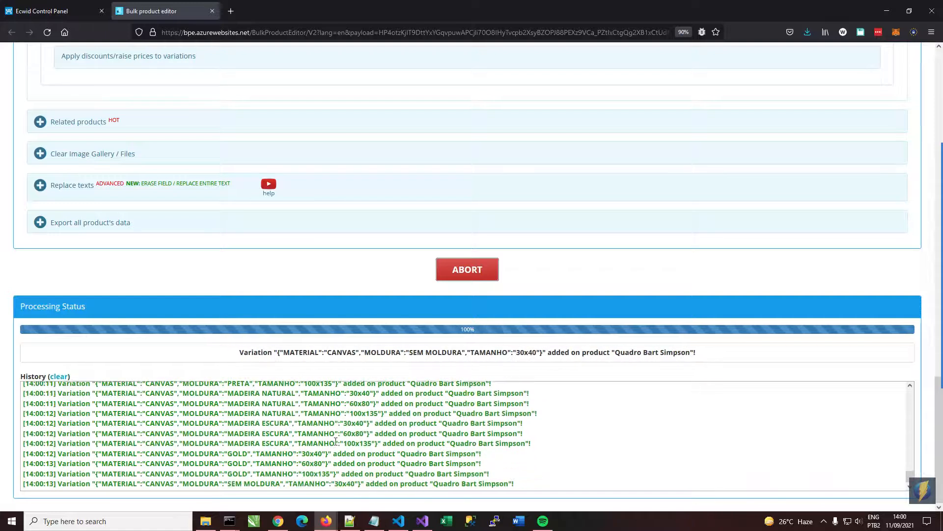
- Reload Quadro Bart Simpson in the Ecwid Control Panel and examine the full SKU of its first variation
click(59, 2)
click(47, 32)
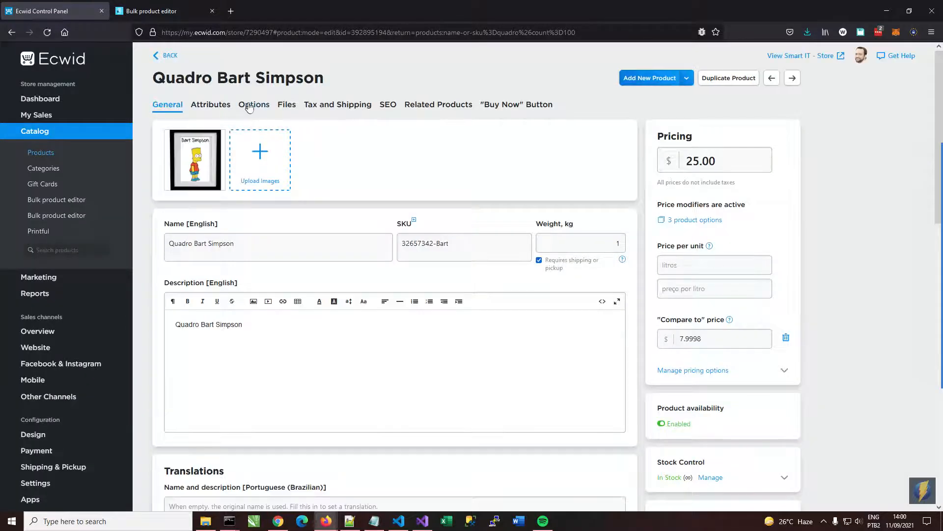
click(249, 106)
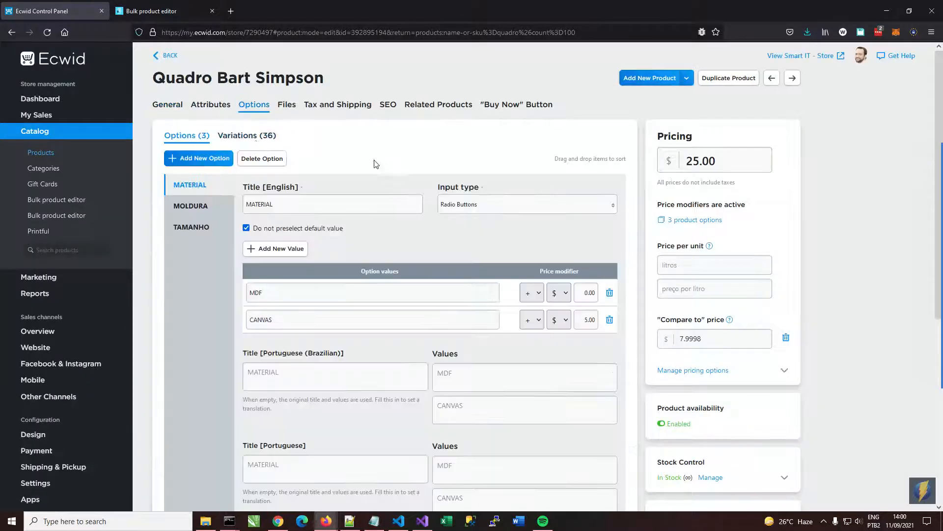
click(248, 137)
click(349, 201)
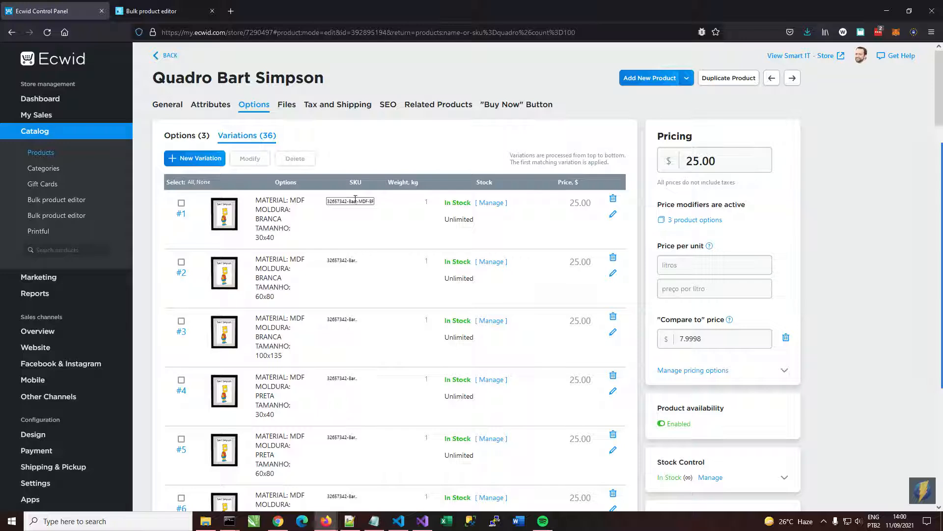
drag(348, 201, 388, 200)
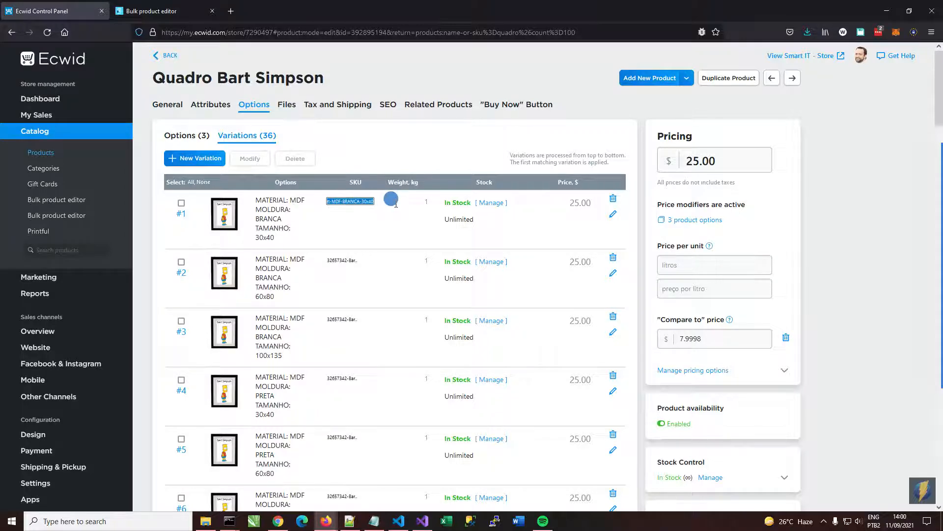
click(335, 201)
drag(335, 201, 360, 201)
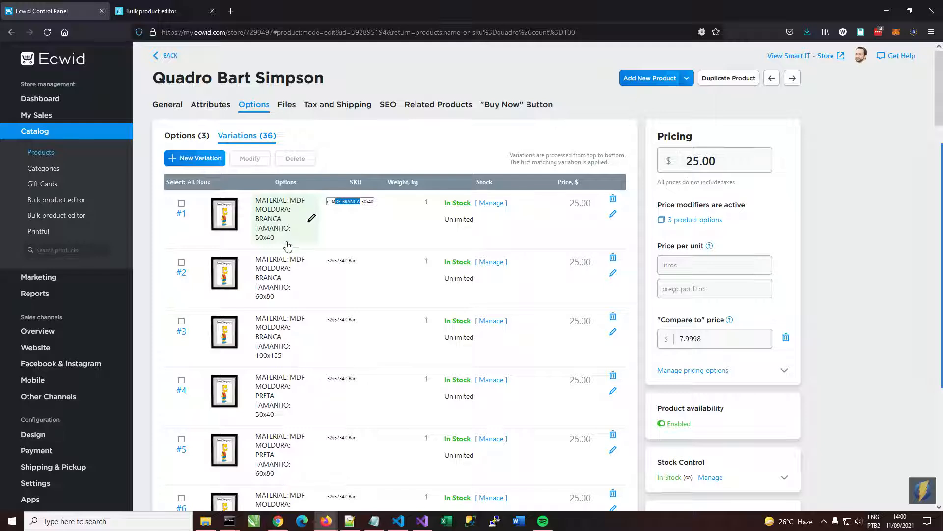
click(349, 201)
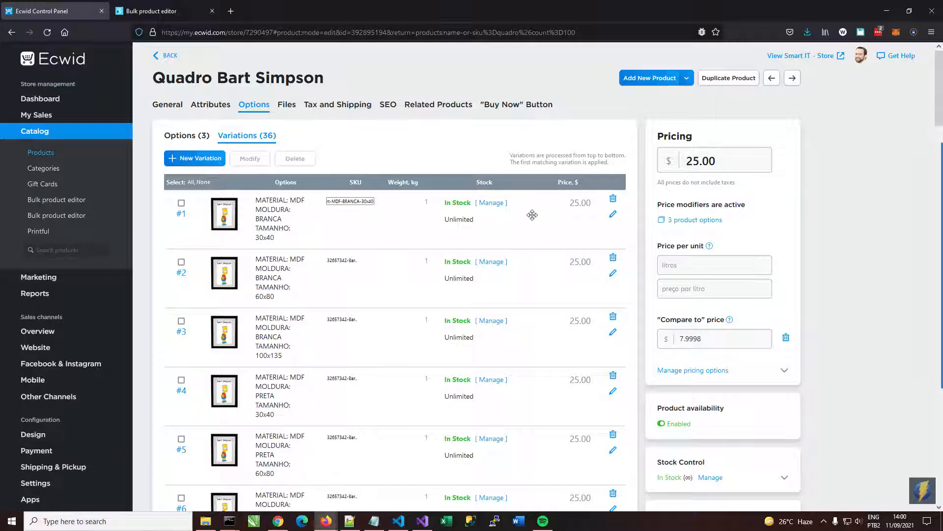
- Look through the regenerated variations and examine the full SKU of the second one, MDF BRANCA 60x80
scroll(590, 380, down, 3)
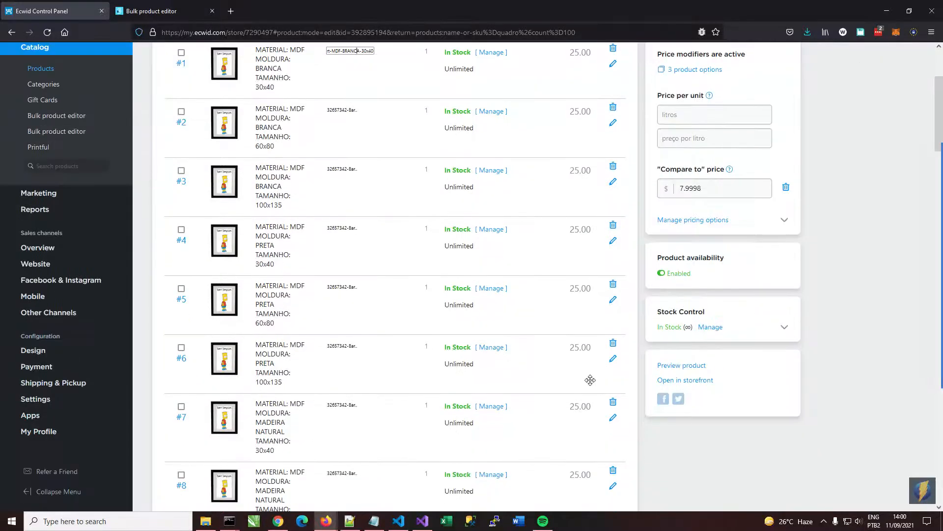
scroll(587, 383, up, 3)
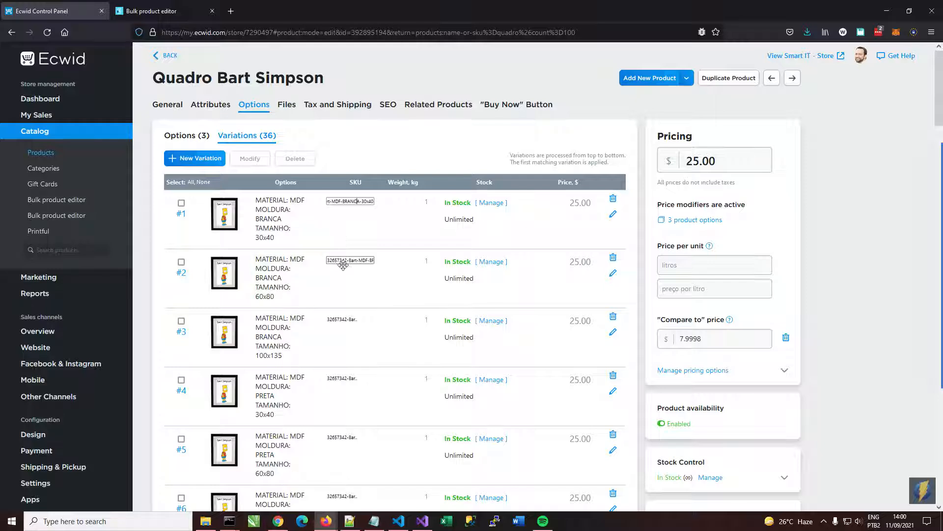
drag(350, 263, 396, 257)
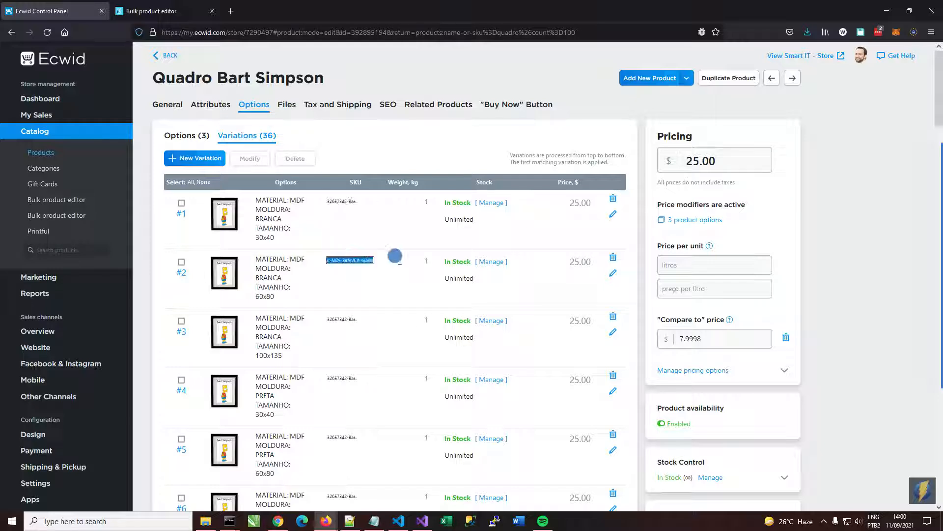
click(363, 262)
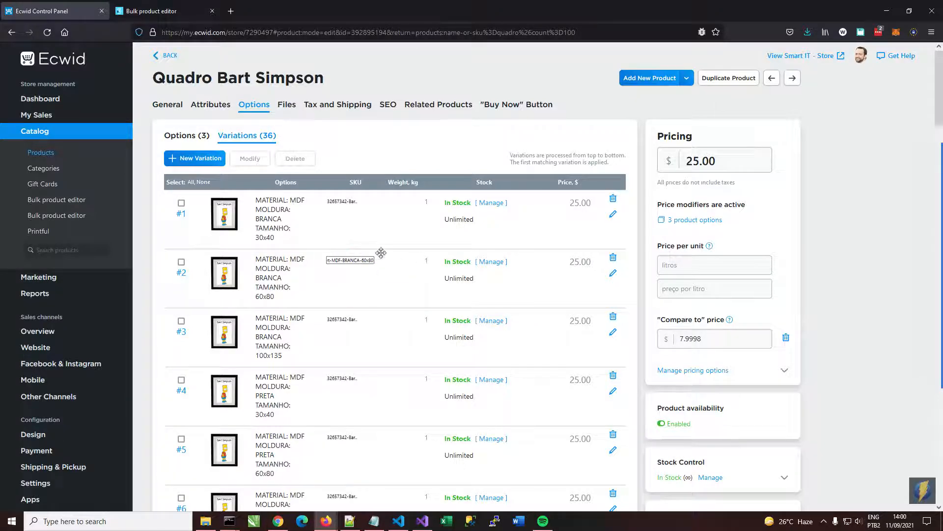
- Return to the Bulk product editor and turn off auto generation of variations, unique SKU generation and deletion of all variations
click(165, 4)
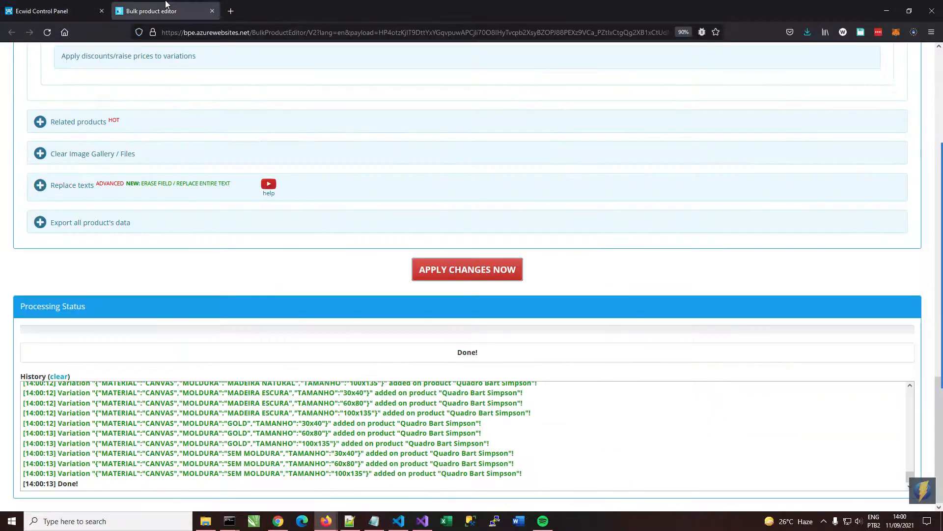
scroll(860, 354, up, 3)
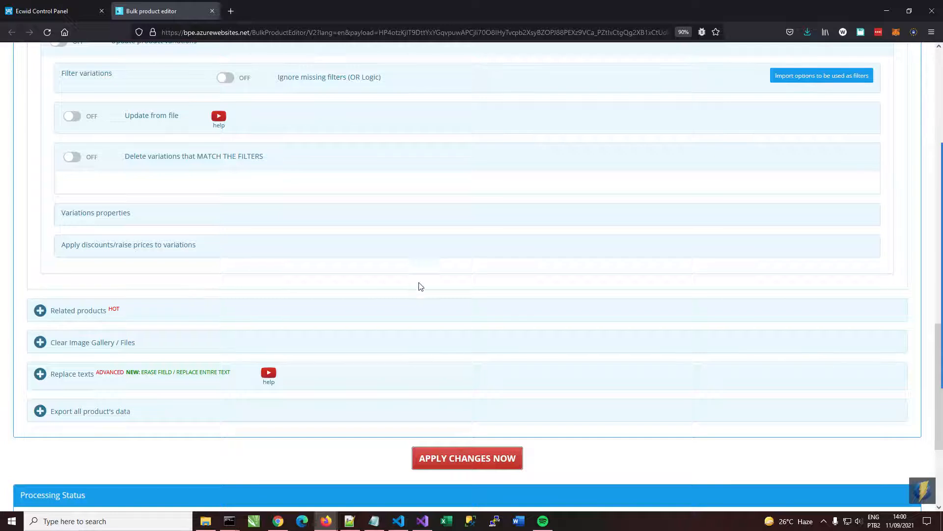
scroll(421, 287, up, 5)
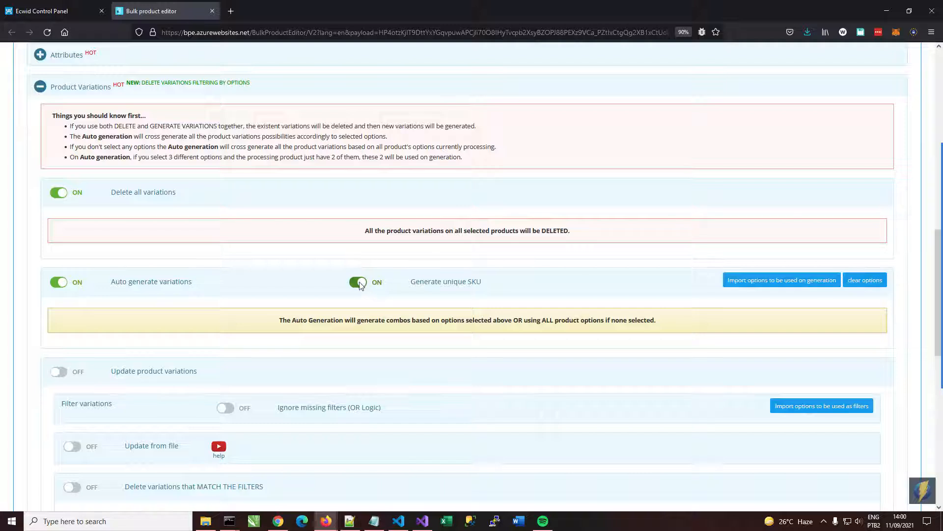
click(59, 283)
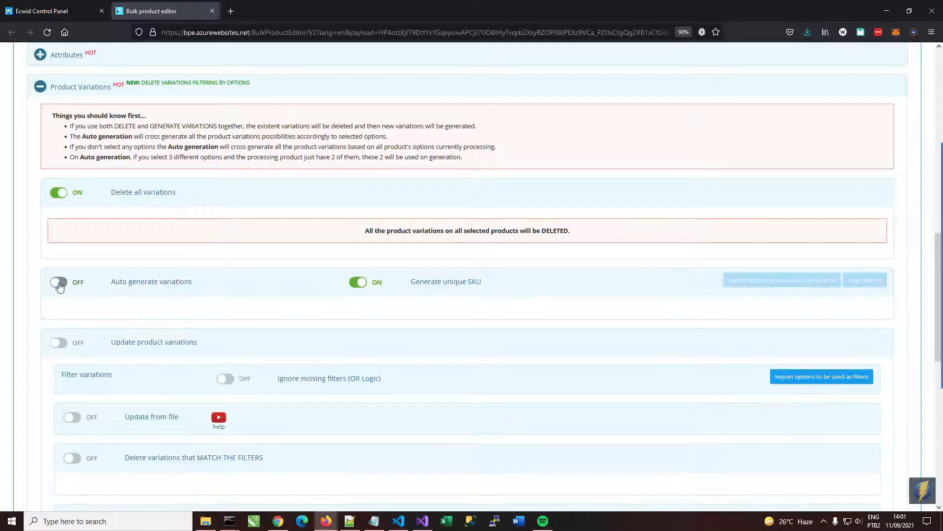
click(358, 282)
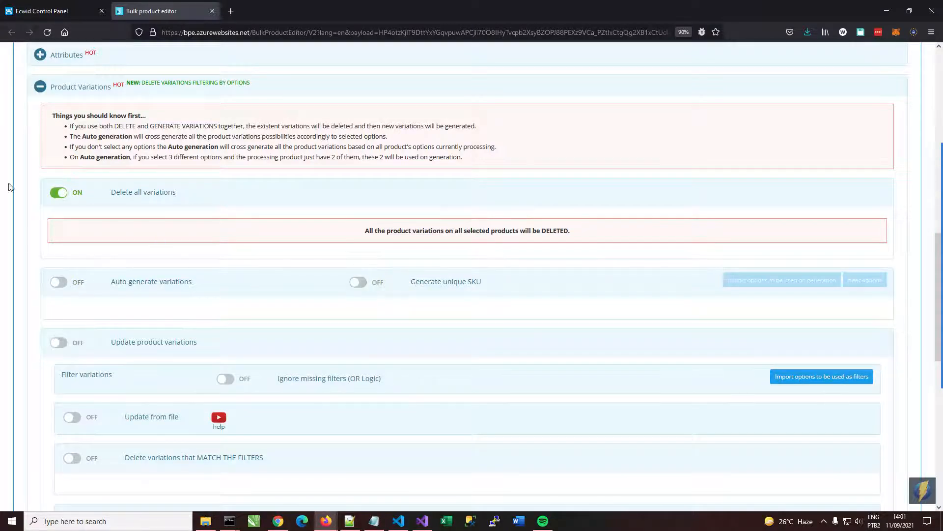
click(58, 193)
- Enable updating product variations from a file, with a template file generated based on the selected products
scroll(224, 310, down, 2)
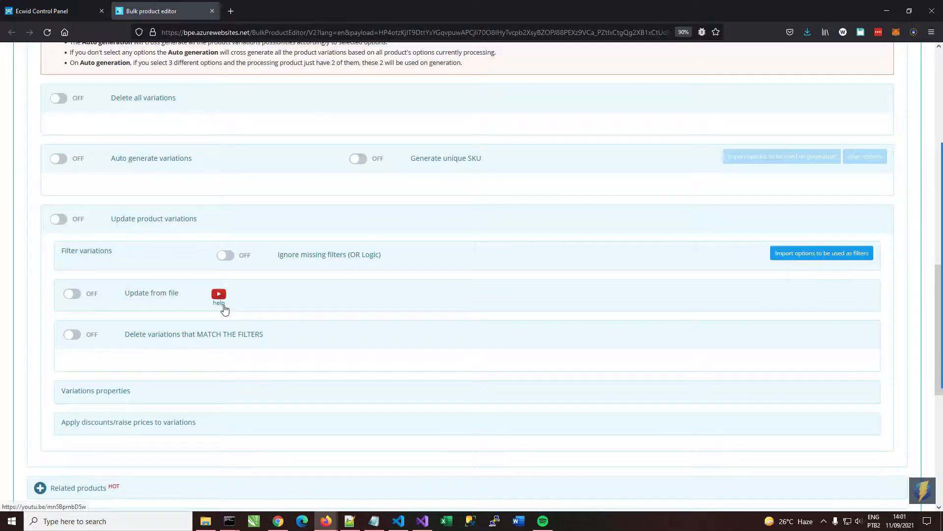
click(63, 220)
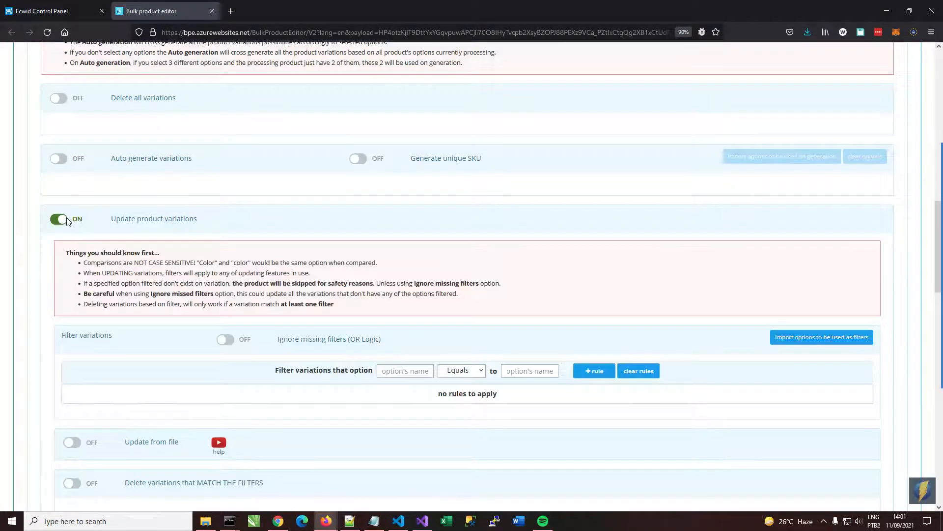
scroll(130, 253, down, 4)
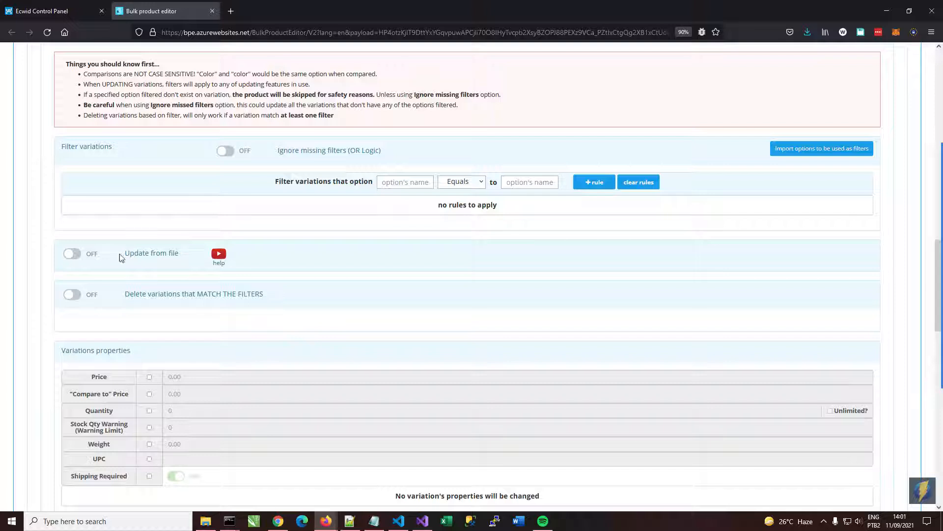
click(74, 253)
scroll(317, 339, down, 3)
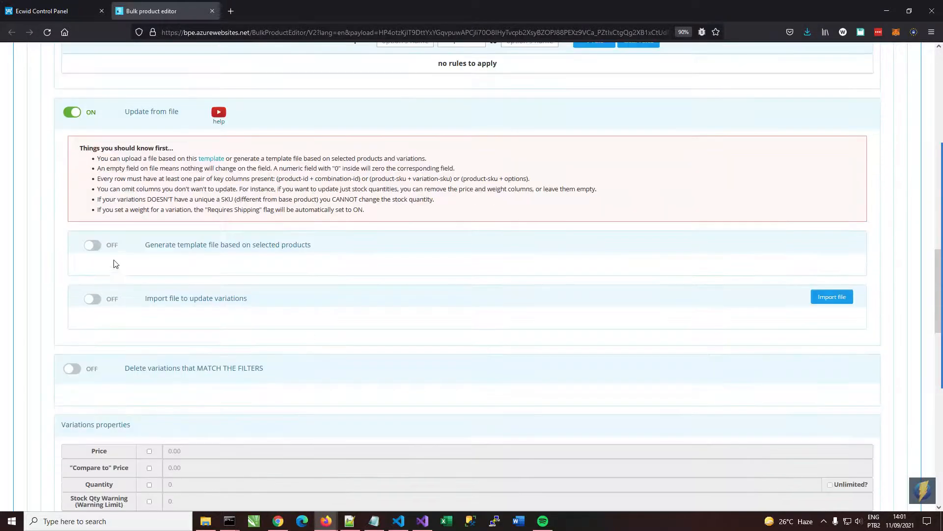
click(93, 245)
drag(184, 244, 301, 255)
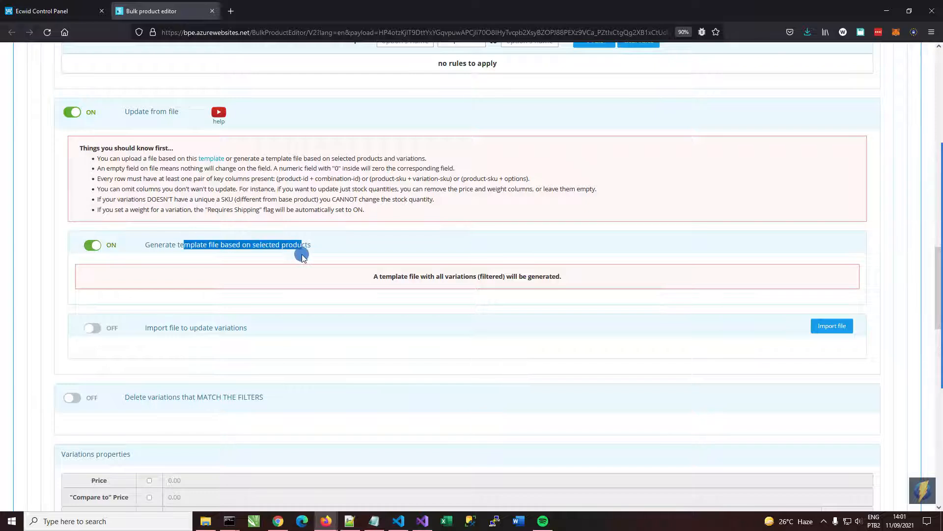
click(302, 254)
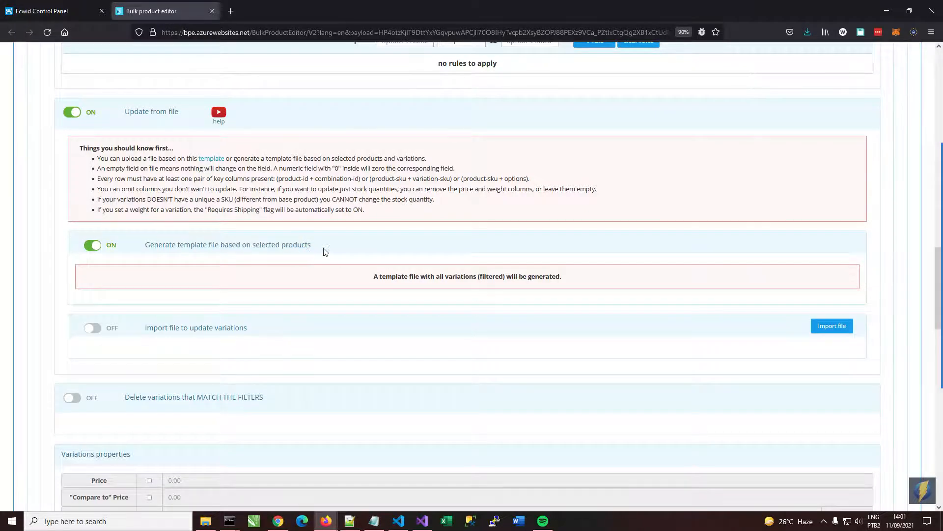
- Check the product selected for modification, apply the changes and save the generated variations CSV file in Downloads
scroll(330, 258, up, 4)
scroll(332, 262, up, 15)
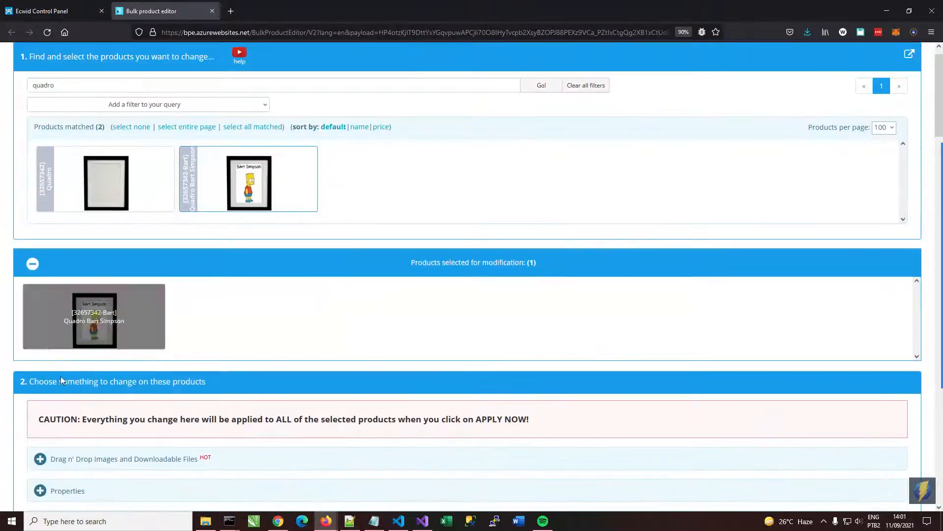
scroll(121, 341, down, 15)
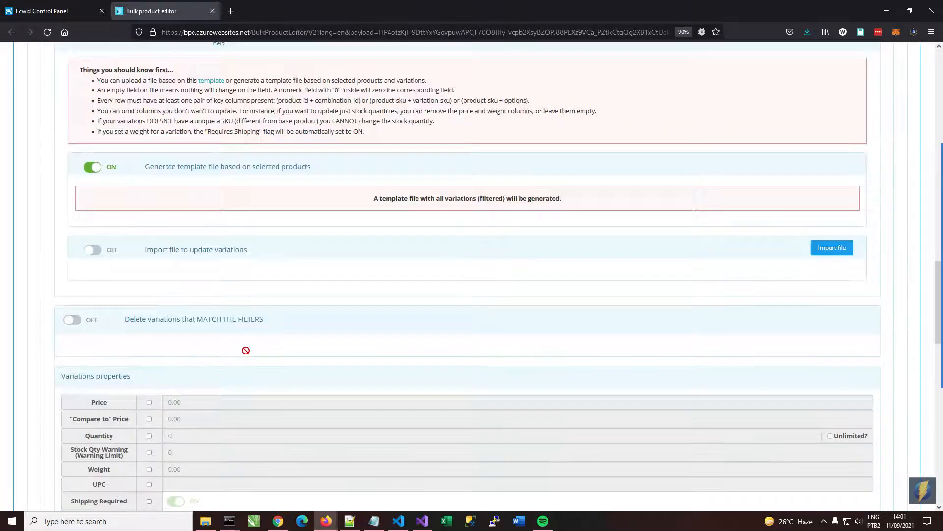
scroll(246, 351, down, 15)
click(468, 276)
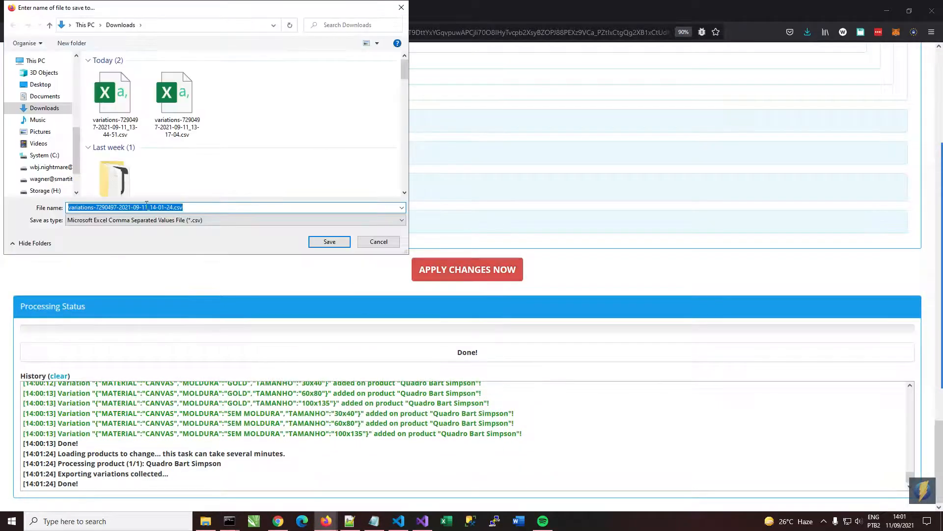
click(329, 242)
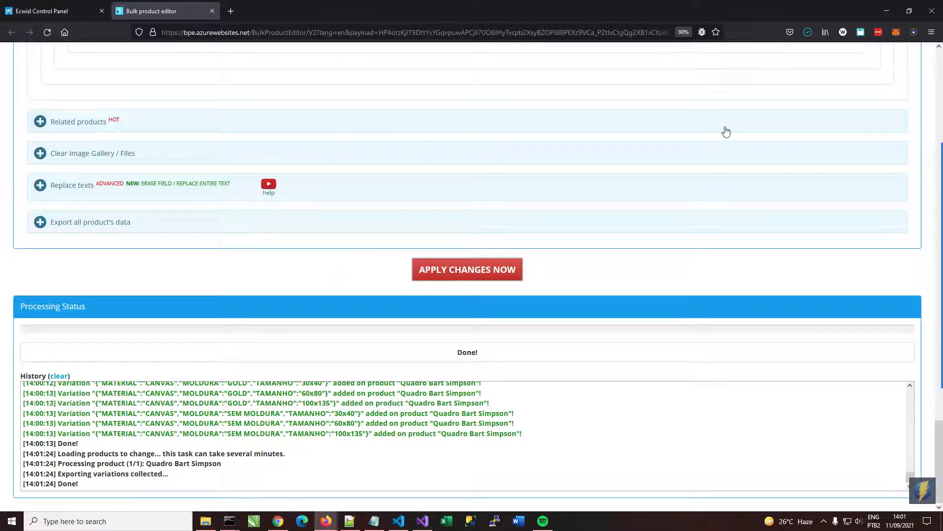
- Open the downloaded variations CSV in Excel and split column A into separate columns at the commas
click(809, 32)
click(700, 61)
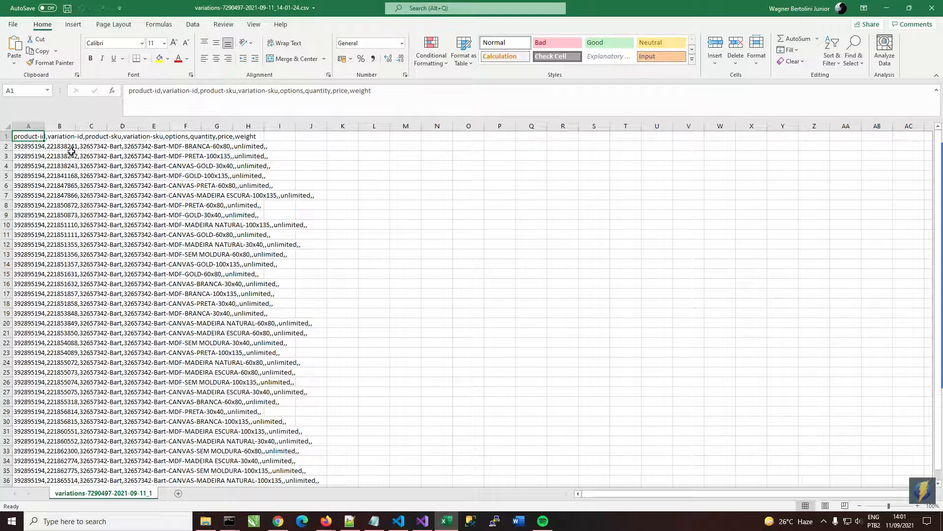
click(34, 123)
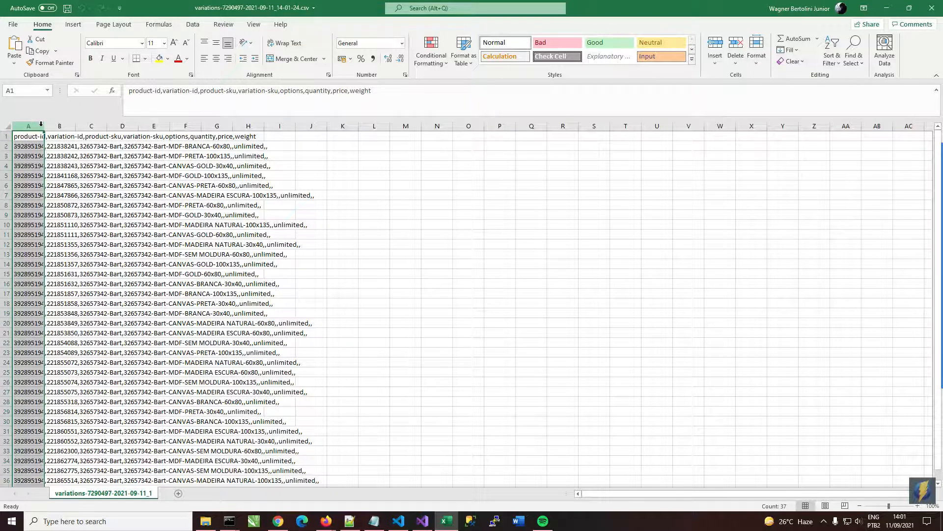
click(193, 25)
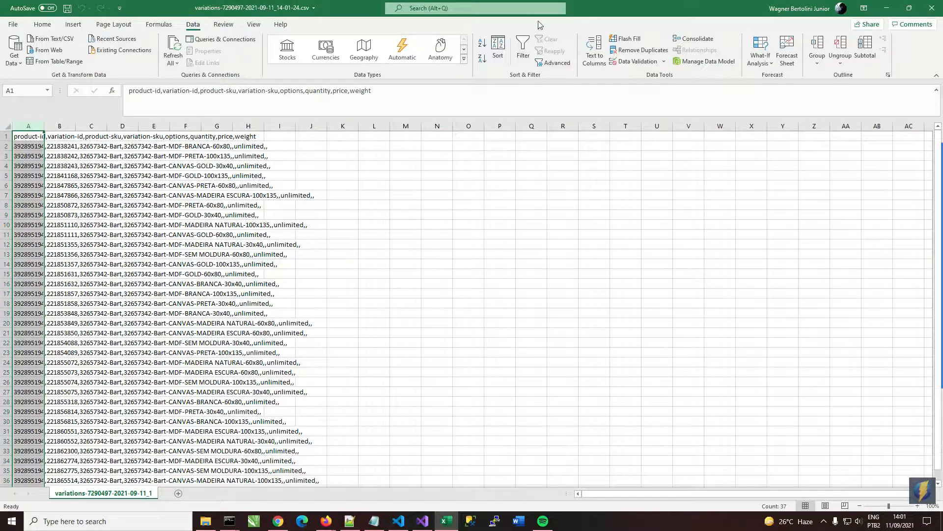
click(594, 54)
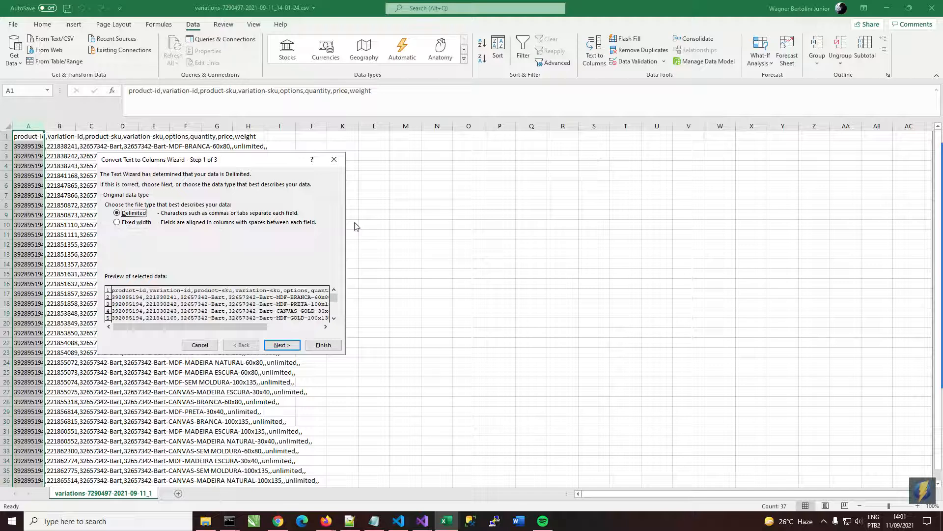
click(282, 345)
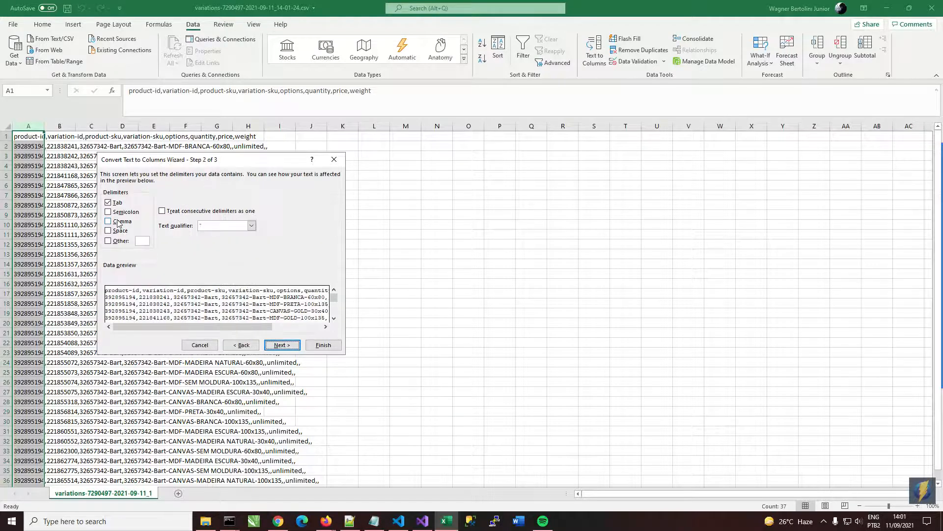
click(119, 224)
click(324, 345)
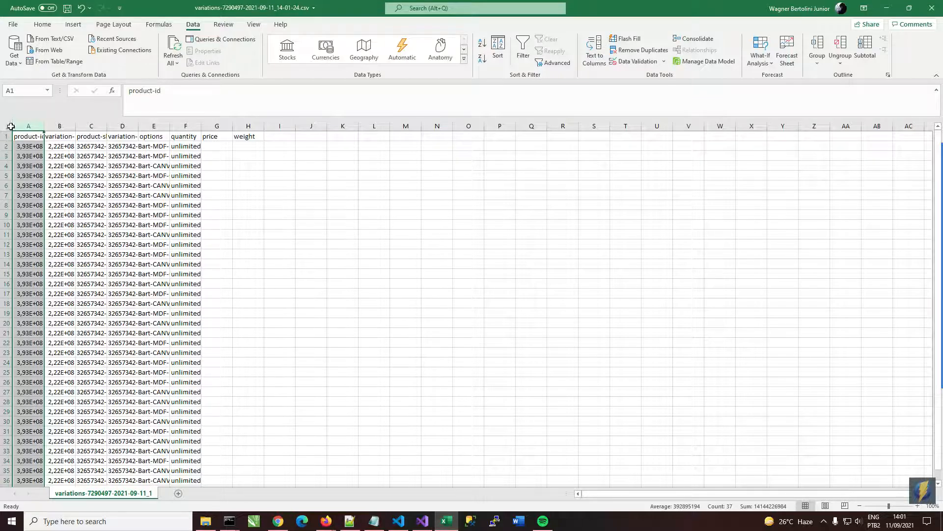
- AutoFit the width of all columns in the variations sheet
click(6, 127)
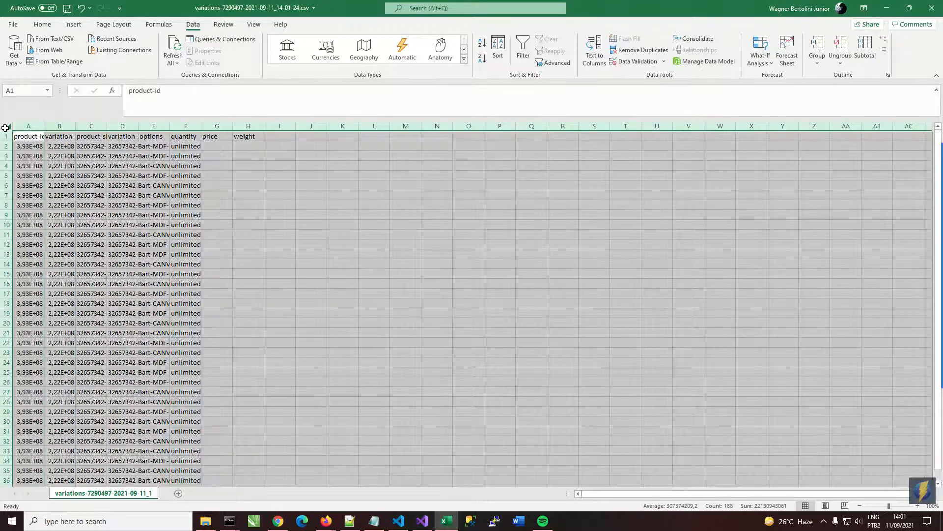
click(42, 25)
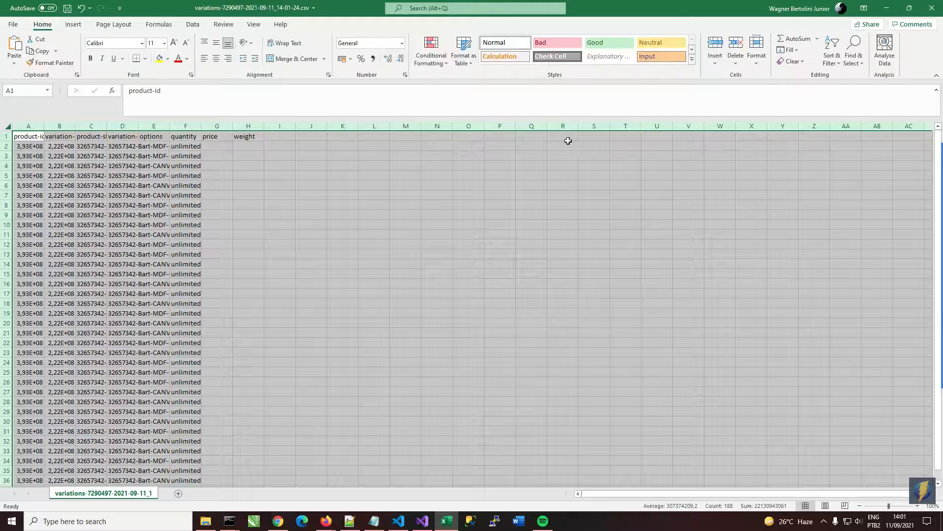
click(757, 55)
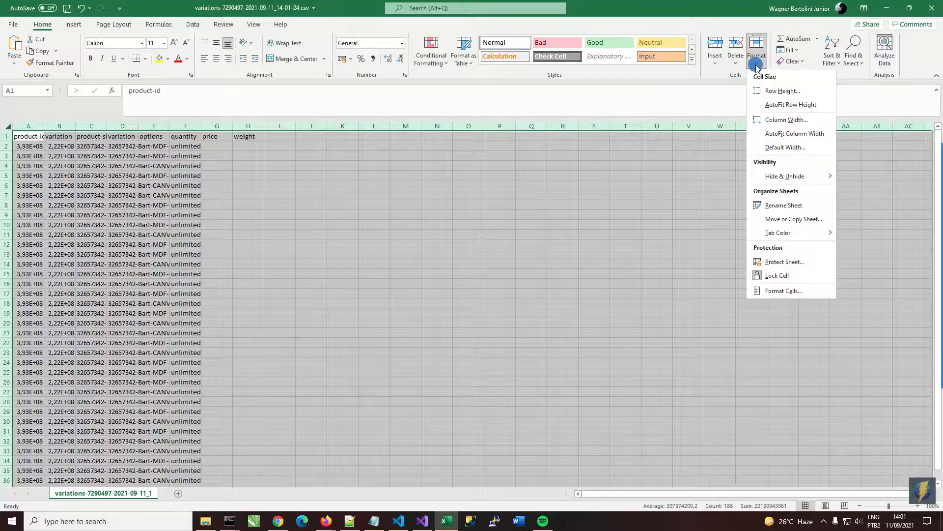
click(776, 133)
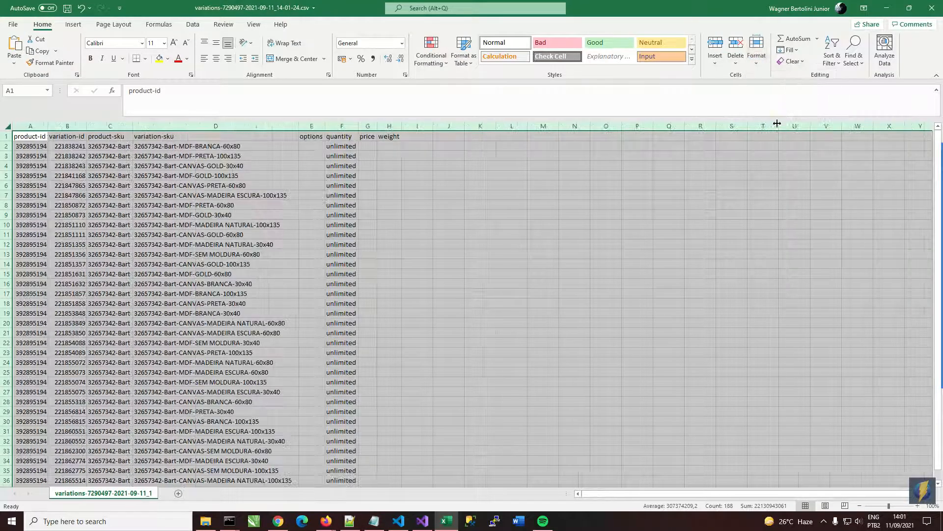
- Examine the entries in the product-sku and variation-sku columns
click(148, 205)
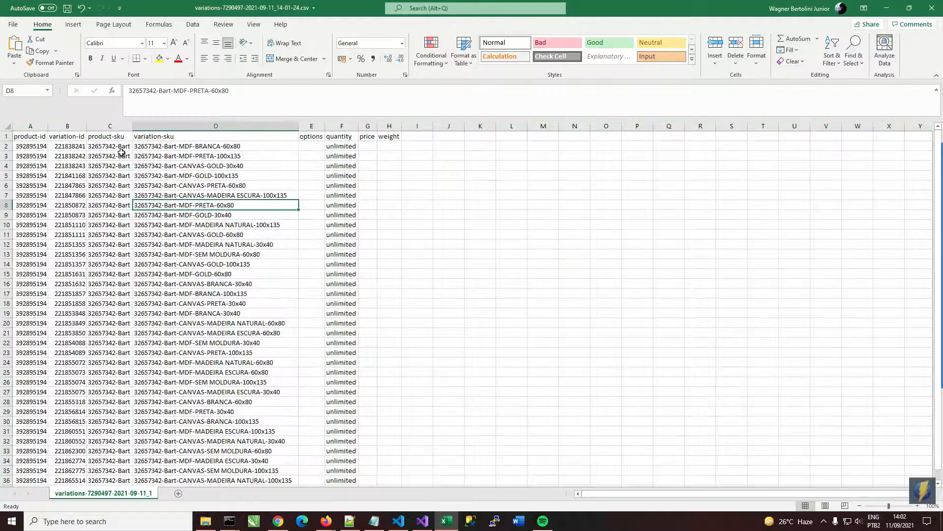
drag(106, 156, 102, 236)
click(217, 185)
drag(224, 146, 224, 244)
click(224, 244)
click(222, 147)
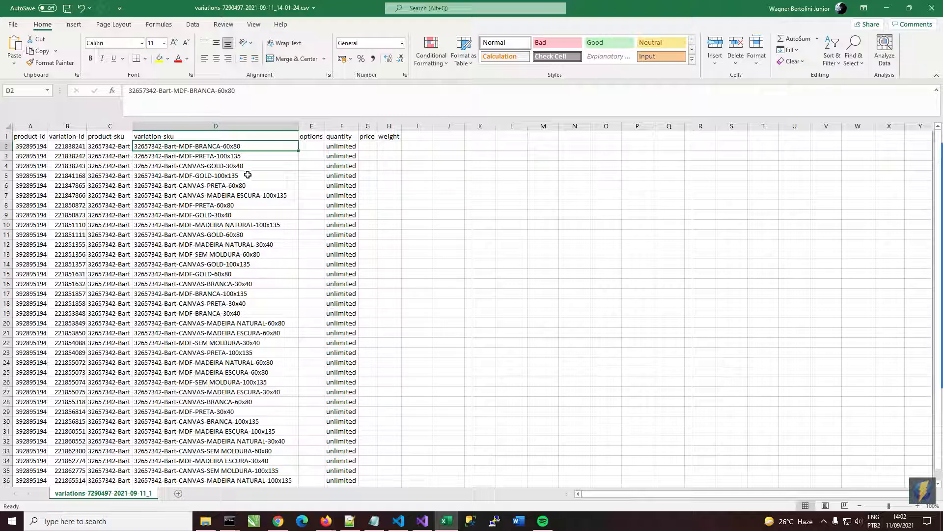
click(267, 164)
- Replace every occurrence of BRANCA with BRC in the variations sheet
click(273, 149)
key(ctrl+f)
drag(252, 224, 516, 171)
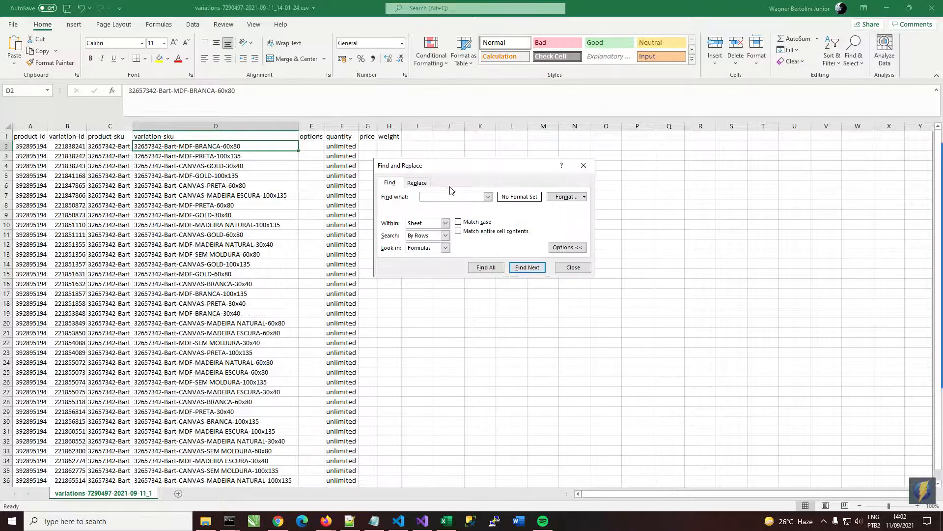
click(416, 183)
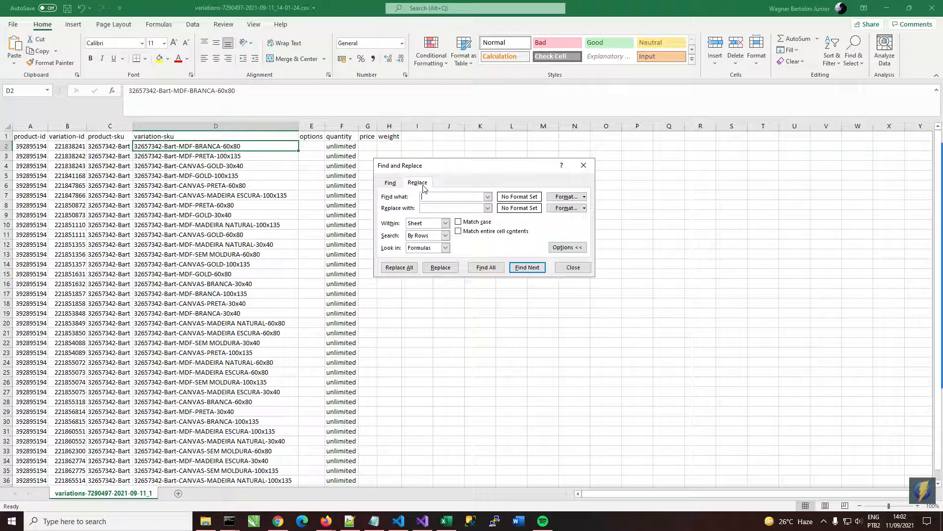
click(451, 207)
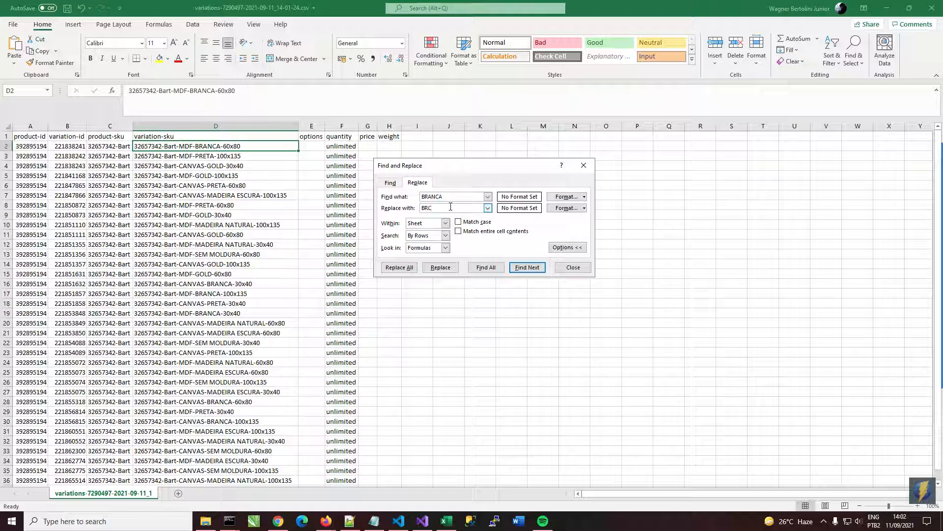
click(398, 267)
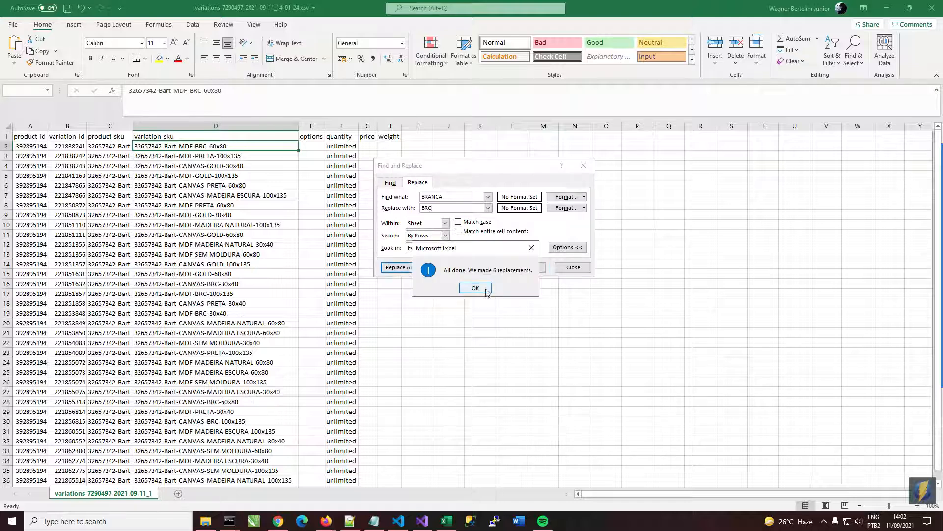
click(486, 290)
- Replace every occurrence of PRETA with PRT in the variations sheet
text(PR)
drag(444, 207, 408, 199)
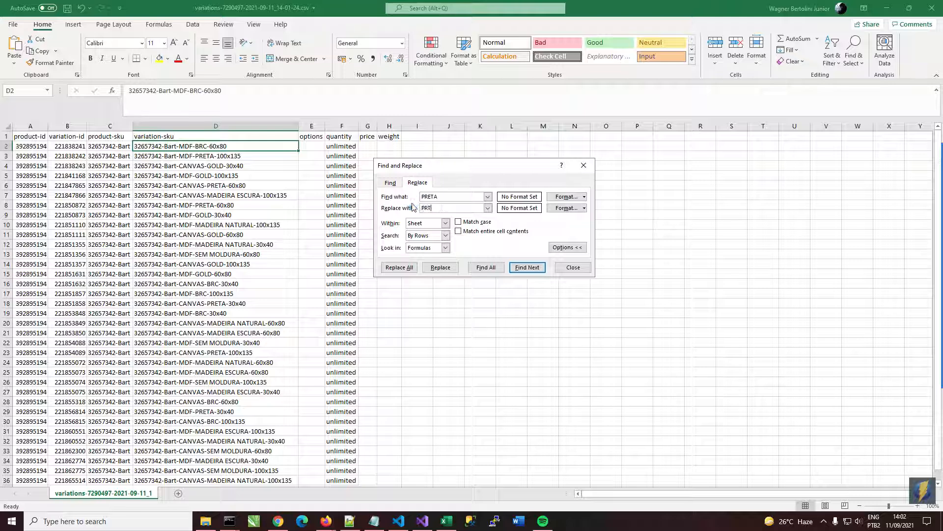
click(395, 267)
click(476, 287)
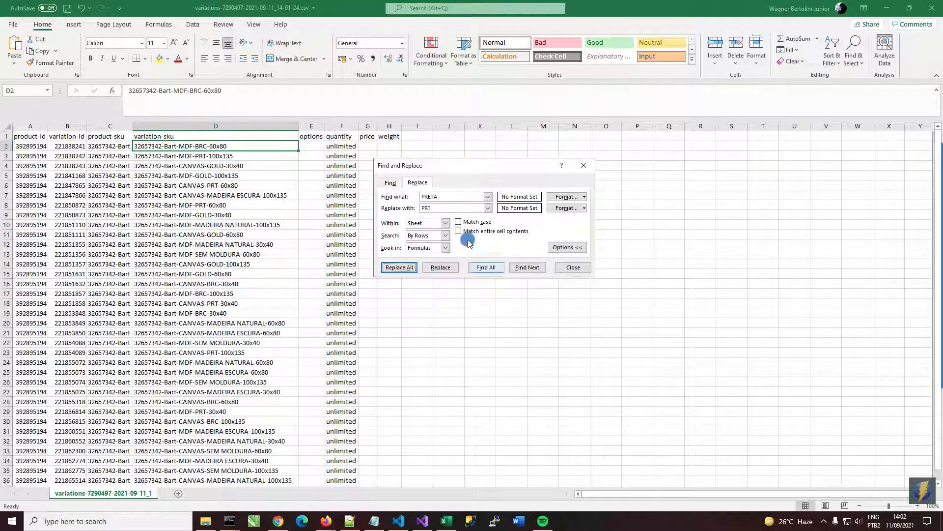
- Replace every occurrence of CANVAS with CAN in the variations sheet
double_click(465, 196)
text(CAN)
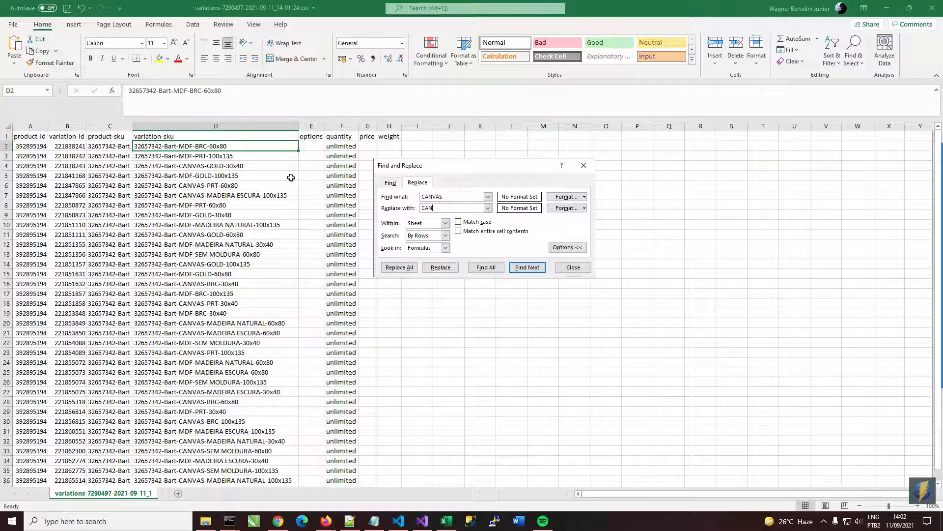
click(396, 267)
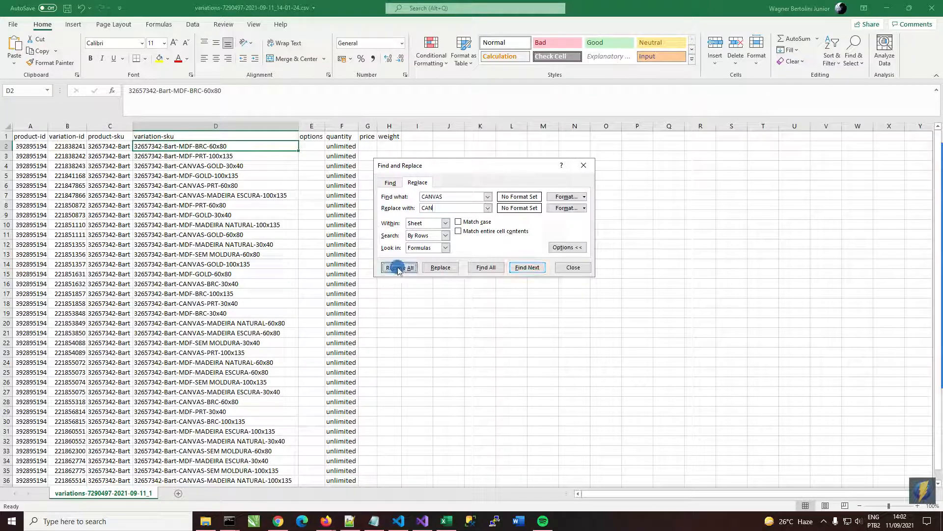
- Replace every occurrence of GOLD with GLD in the variations sheet
click(480, 286)
click(384, 197)
text(GLD)
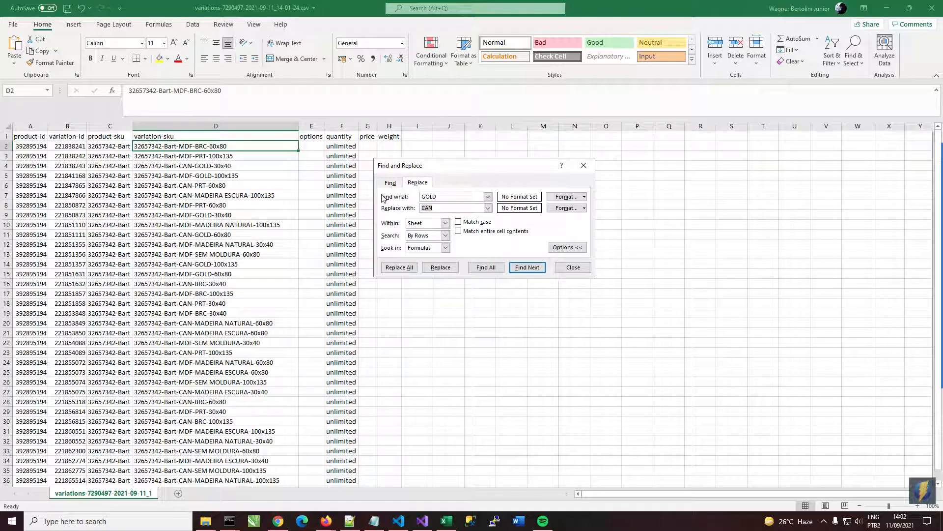
click(396, 268)
click(485, 290)
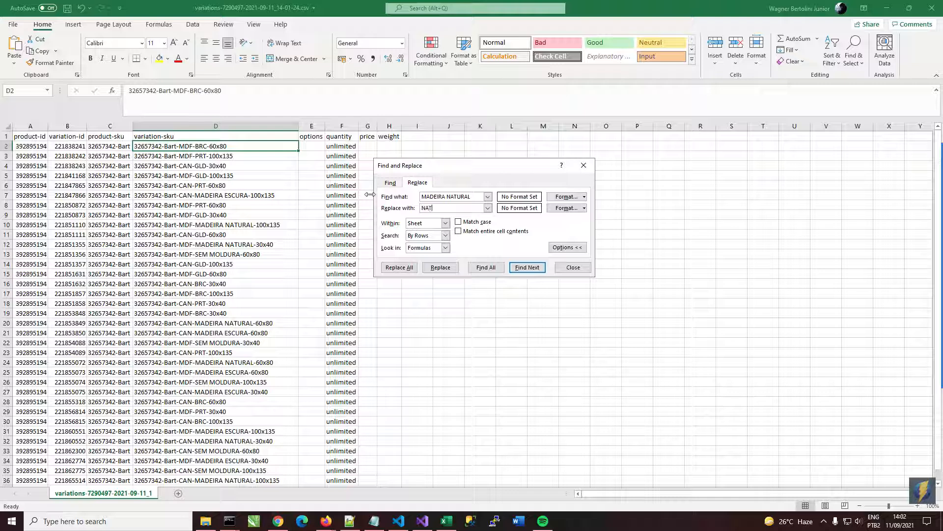
- Replace every MADEIRA NATURAL with NAT and every MADEIRA ESCURA with ESC in the variations sheet
click(396, 267)
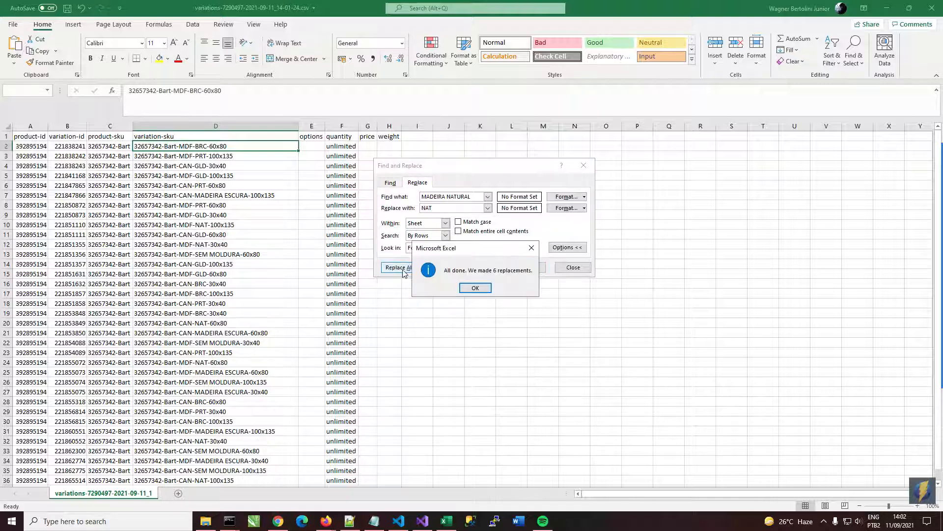
click(464, 289)
double_click(471, 196)
text(ESCURA)
key(Tab)
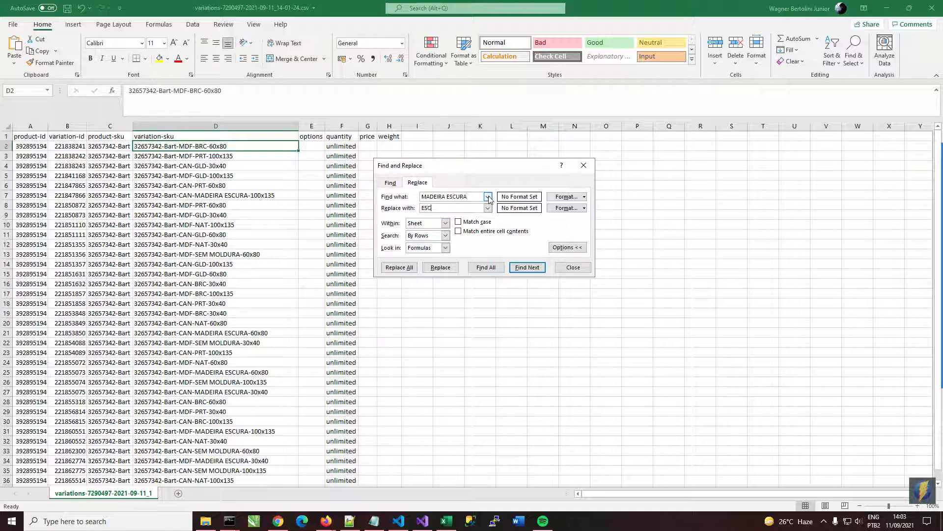
click(410, 267)
click(475, 288)
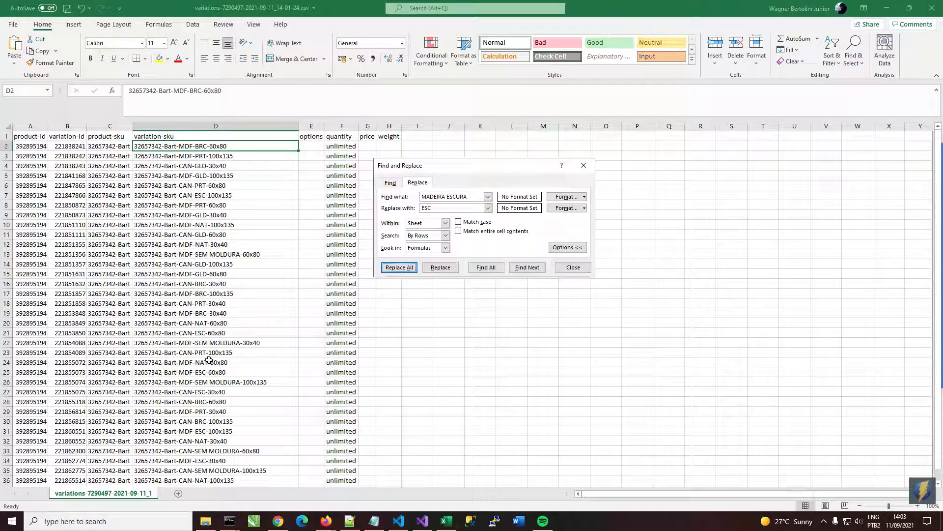
- Replace every occurrence of SEM MOLDURA with SEM in the variations sheet
drag(466, 197, 387, 198)
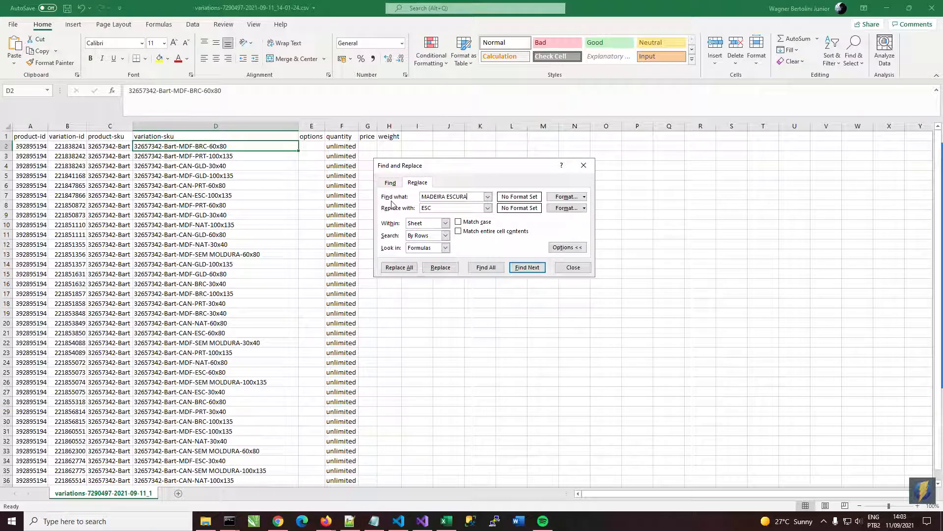
text(SEM)
click(399, 267)
click(476, 289)
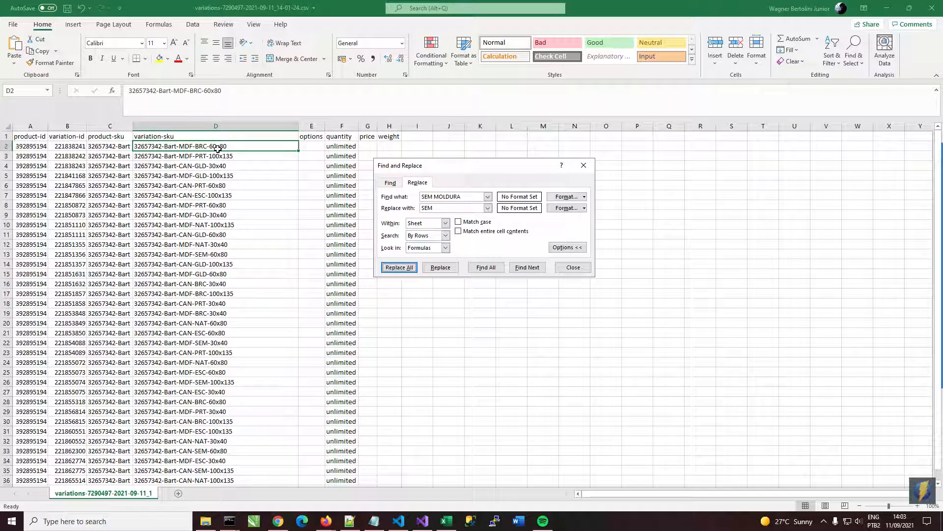
- Replace every lowercase x with uppercase X using case matching in the variations sheet, and save the CSV file
drag(466, 196, 339, 207)
text(x)
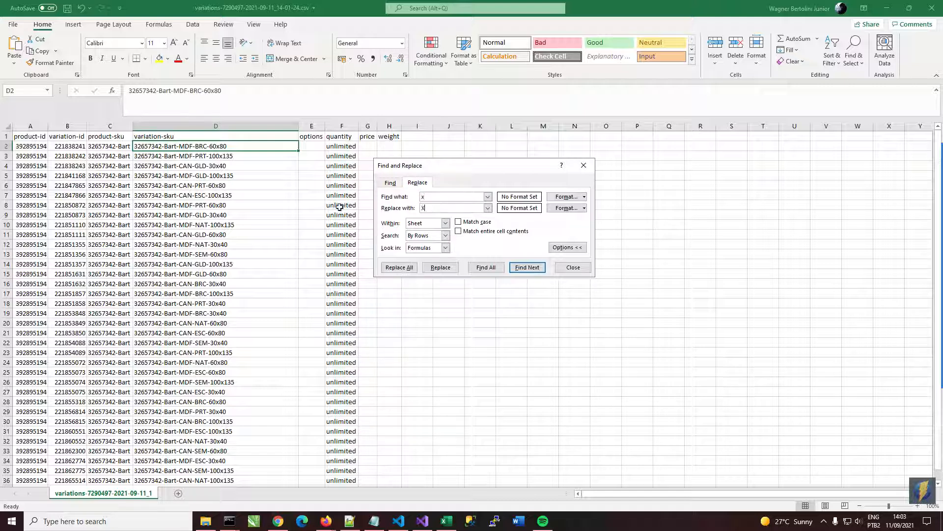
click(462, 223)
click(412, 269)
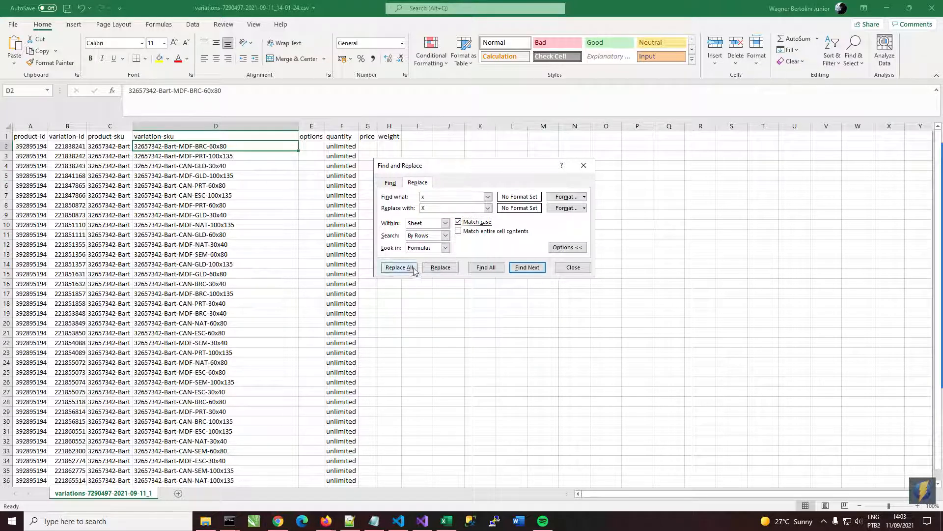
click(475, 288)
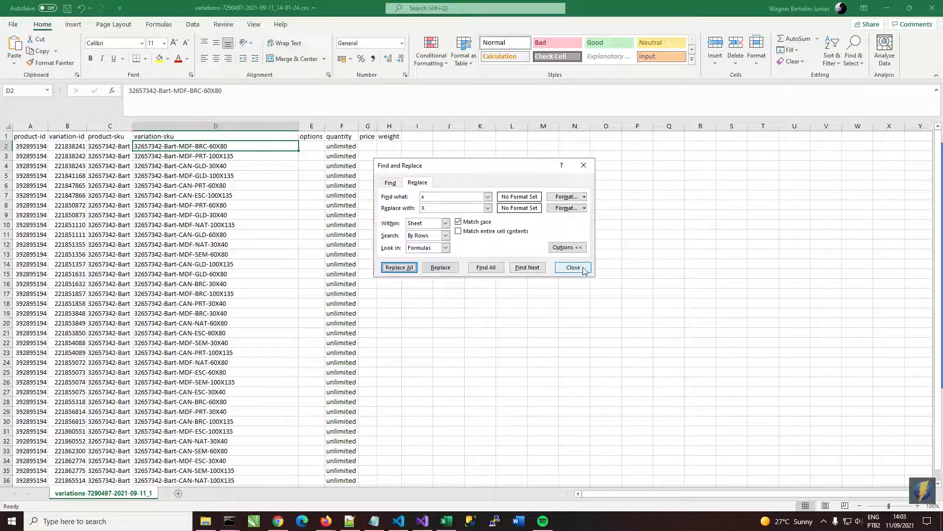
click(587, 267)
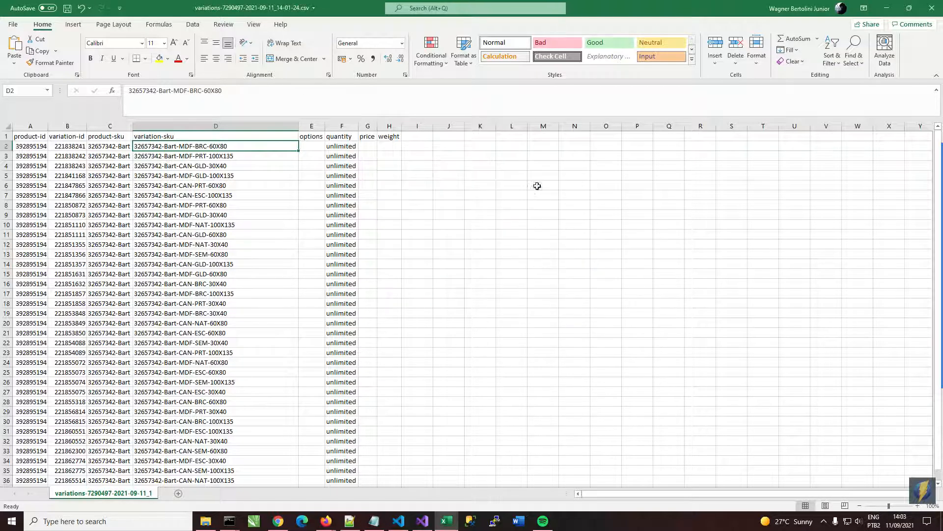
click(66, 7)
- Switch to the Bulk product editor in Firefox, disable template file generation and enable importing a file to update variations
key(alt+Tab)
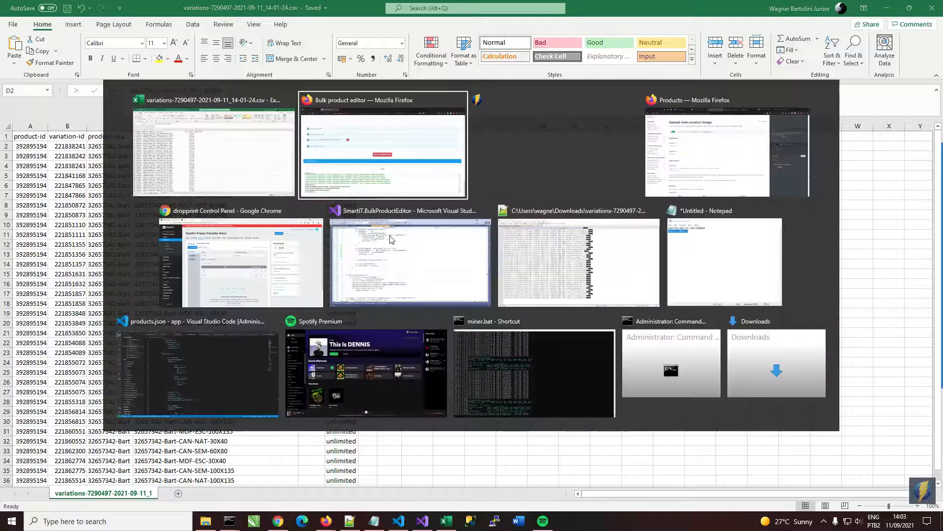
scroll(395, 234, up, 8)
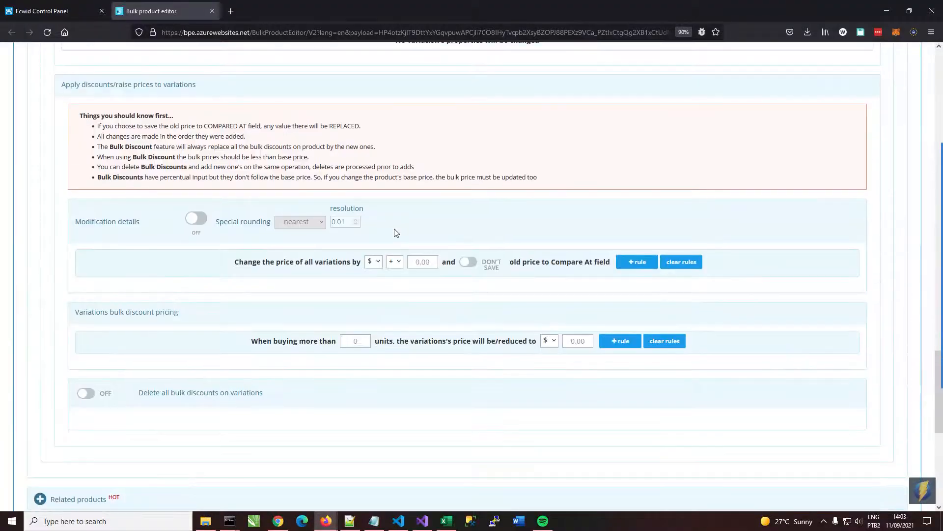
scroll(396, 233, up, 10)
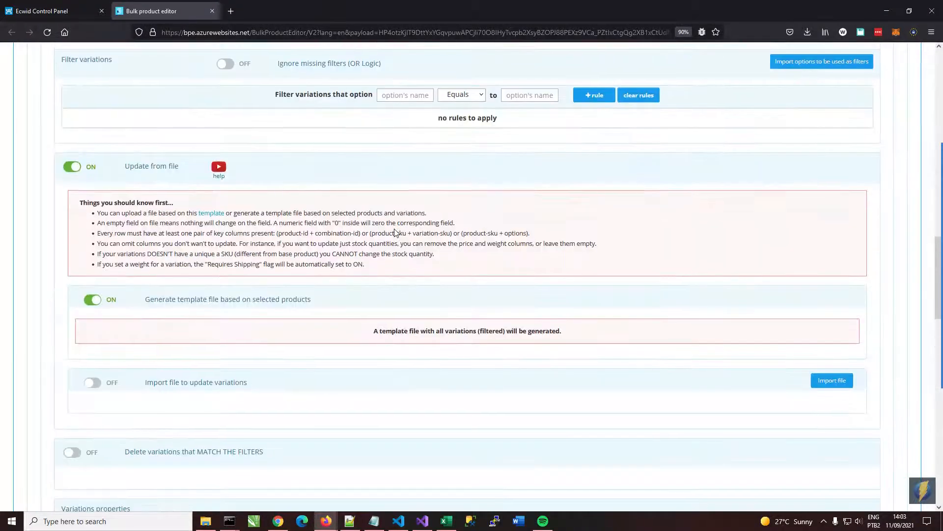
scroll(396, 233, down, 1)
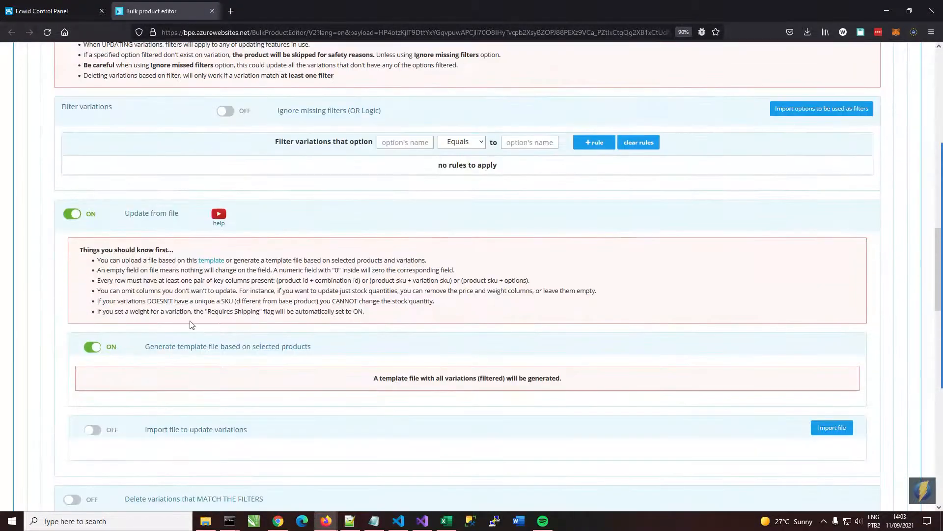
click(91, 347)
scroll(115, 303, down, 2)
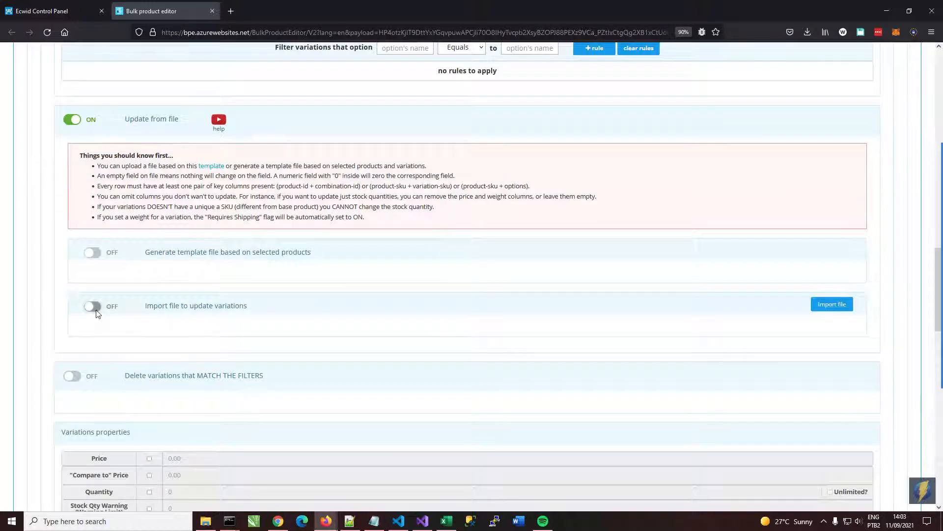
click(92, 307)
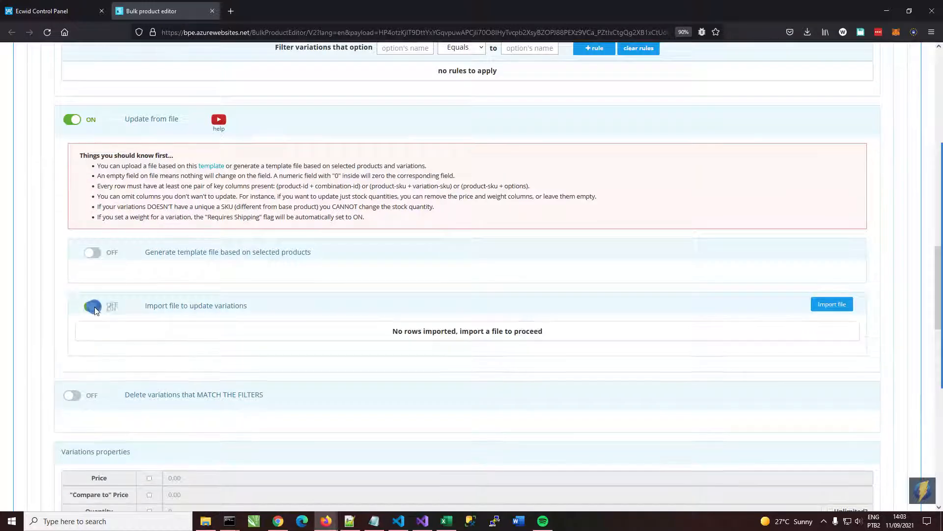
click(829, 306)
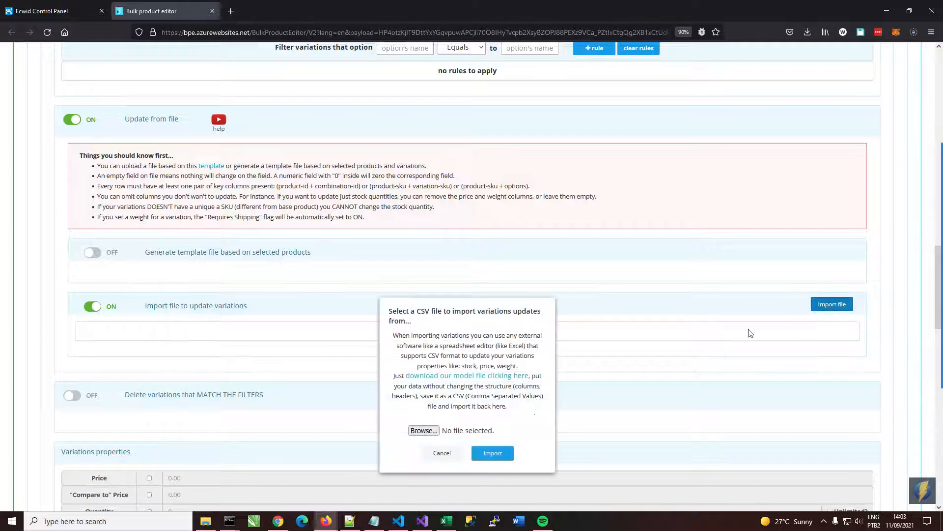
click(426, 431)
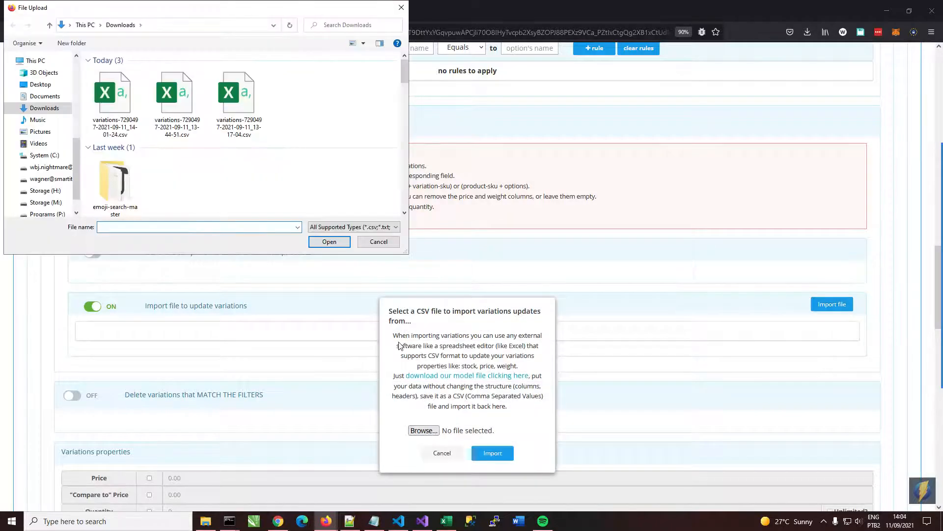
click(125, 103)
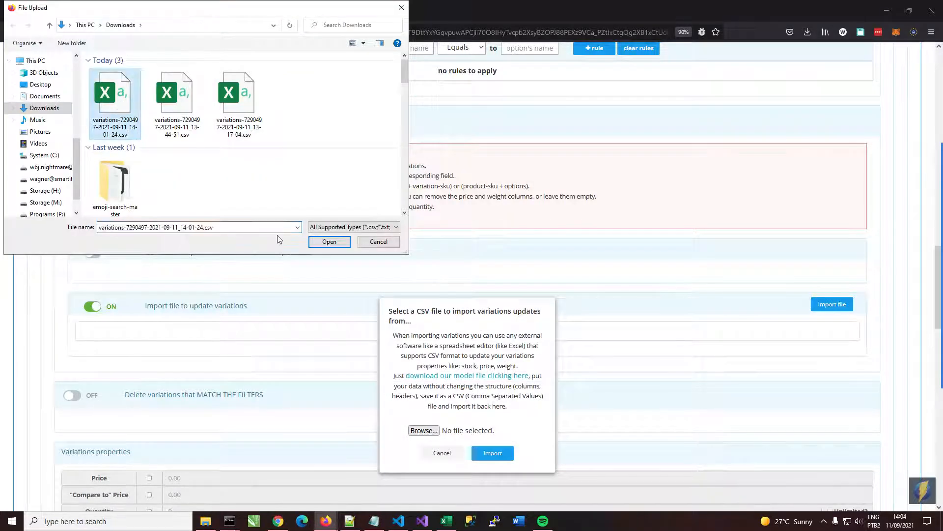
click(336, 242)
click(507, 450)
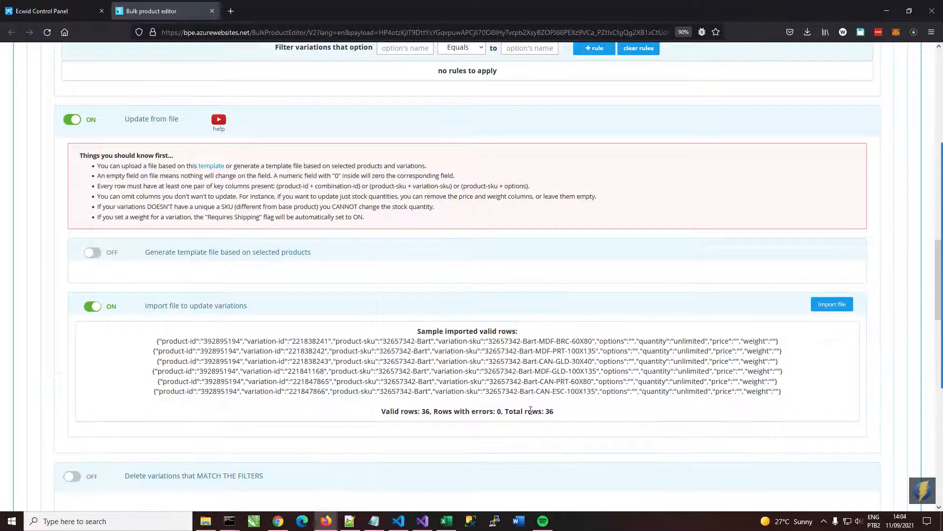
- Check the sample imported rows and the valid, error and total row counts of the imported file
scroll(562, 375, down, 2)
drag(186, 247, 761, 246)
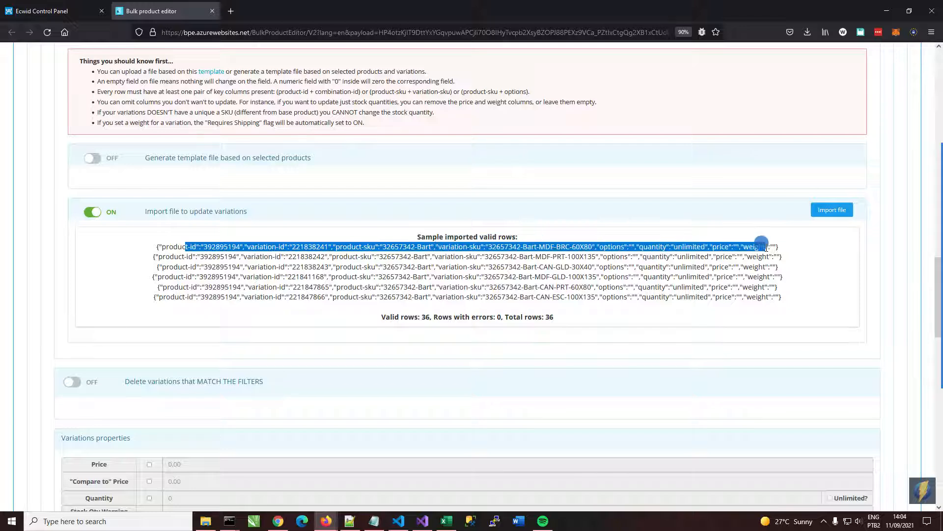
click(644, 273)
drag(555, 317, 429, 316)
click(412, 316)
click(510, 297)
- Apply the imported variation updates to the selected product
scroll(374, 381, down, 15)
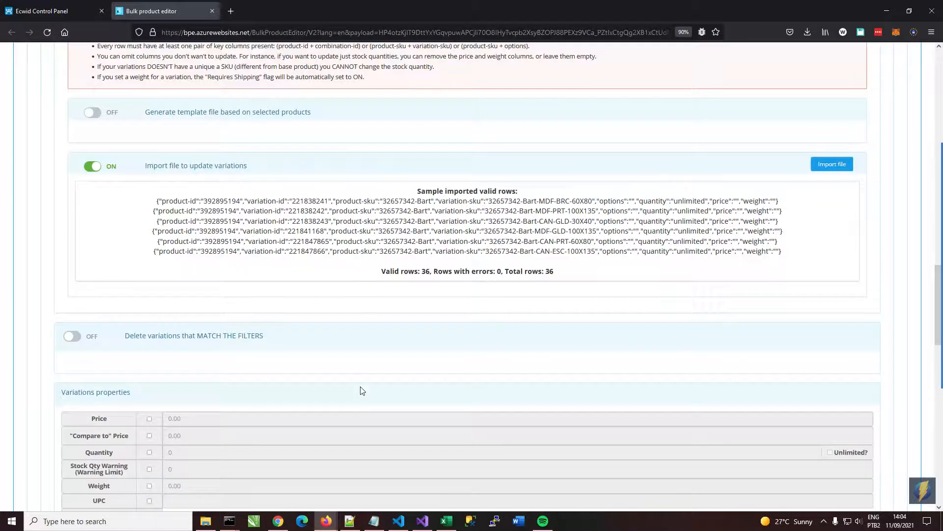
scroll(362, 382, down, 4)
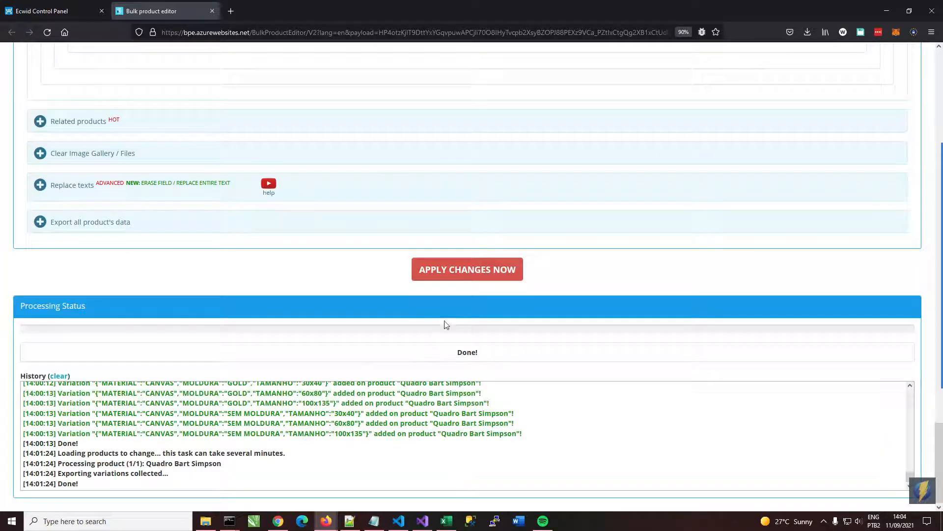
click(491, 268)
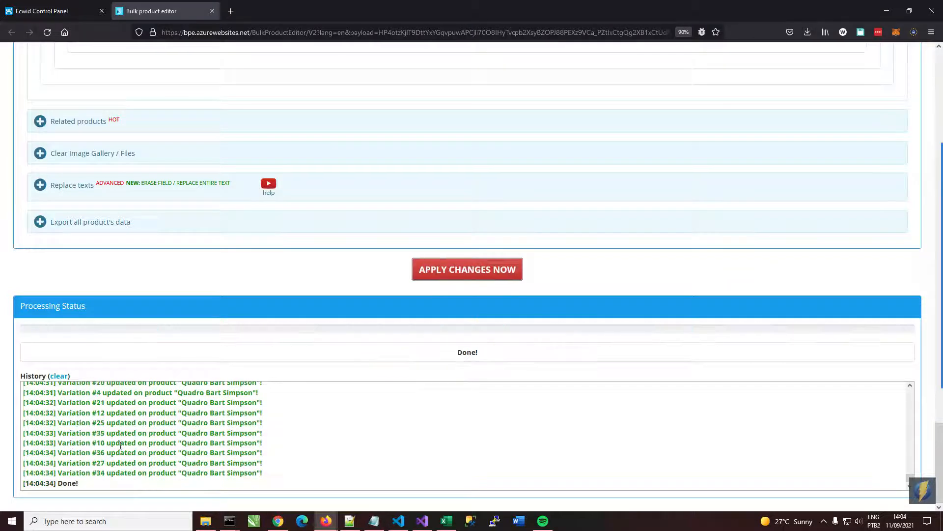
- Reload the Quadro Bart Simpson product in the Ecwid Control Panel and open its list of variations
click(42, 11)
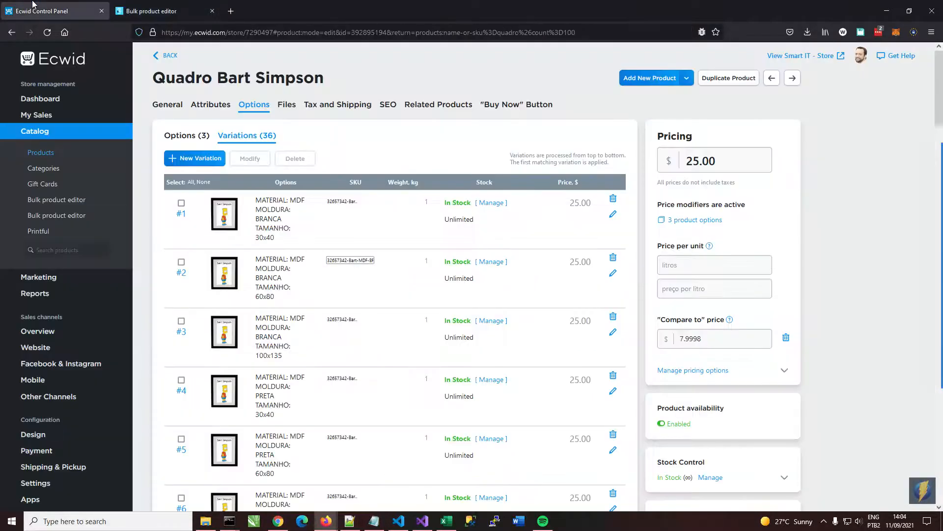
click(47, 33)
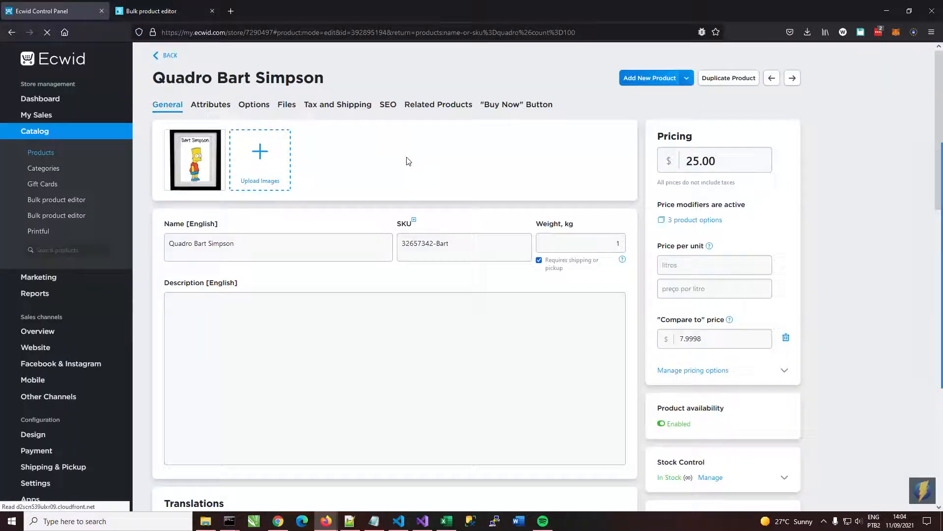
click(254, 104)
click(247, 136)
- Inspect the full SKUs of variations #1, #2 and #3
click(346, 201)
click(357, 196)
drag(356, 197, 339, 195)
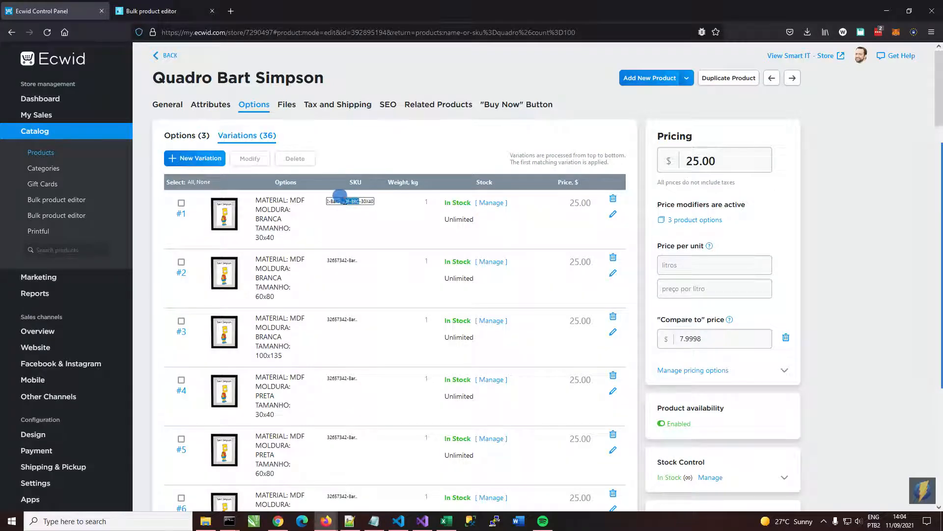
click(362, 201)
click(347, 259)
click(354, 317)
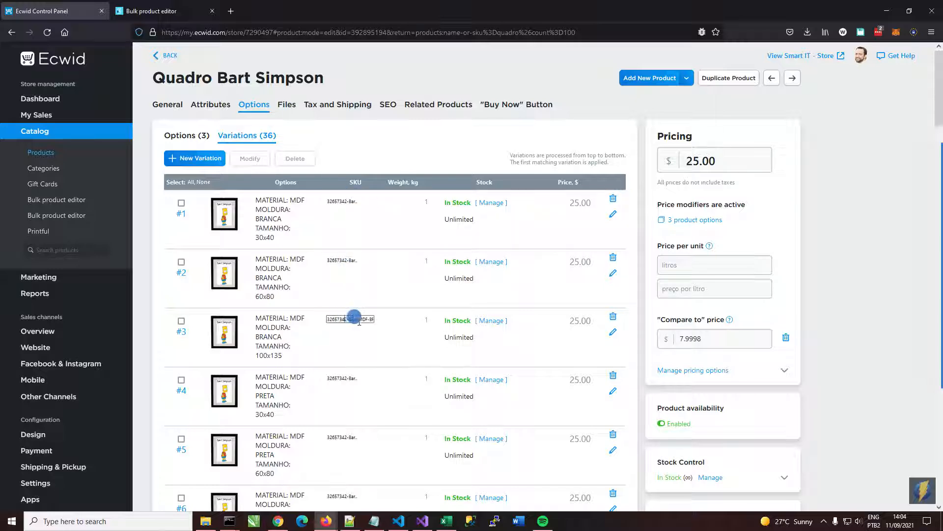
drag(385, 318, 336, 318)
- Inspect the SKU of the MADEIRA ESCURA 30x40 variation (#10) and look over the rest of the variations list
scroll(358, 374, down, 5)
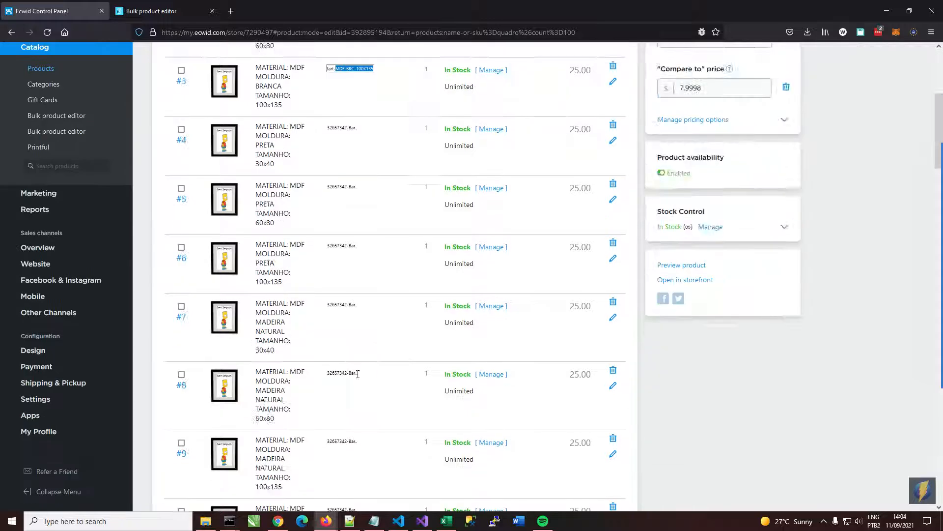
scroll(357, 374, down, 3)
click(362, 358)
mouse_move(347, 360)
mouse_down()
mouse_move(384, 361)
mouse_move(348, 361)
mouse_up()
click(354, 359)
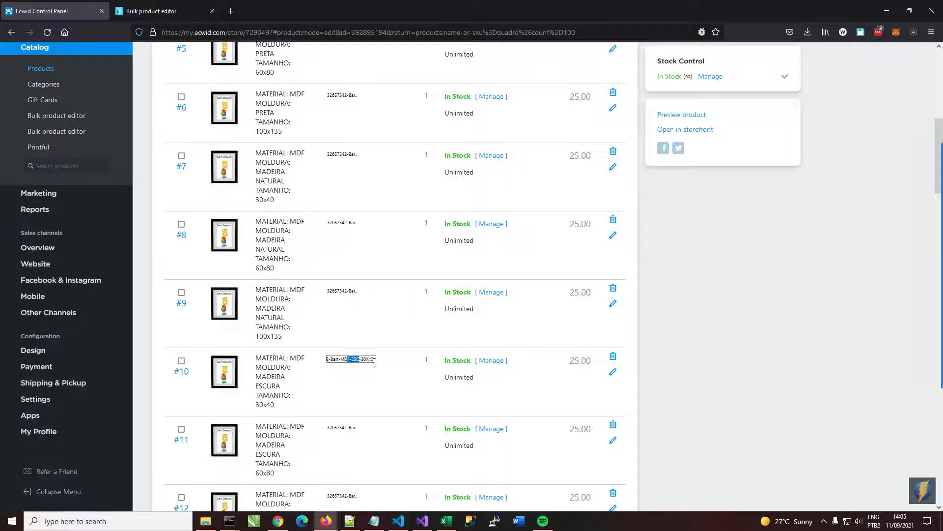
scroll(386, 367, down, 3)
scroll(381, 367, up, 5)
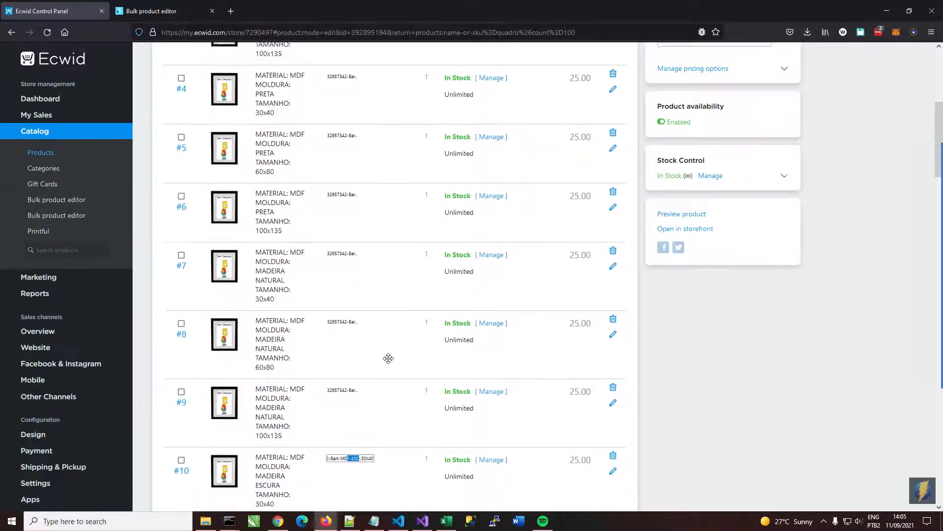
scroll(380, 367, up, 4)
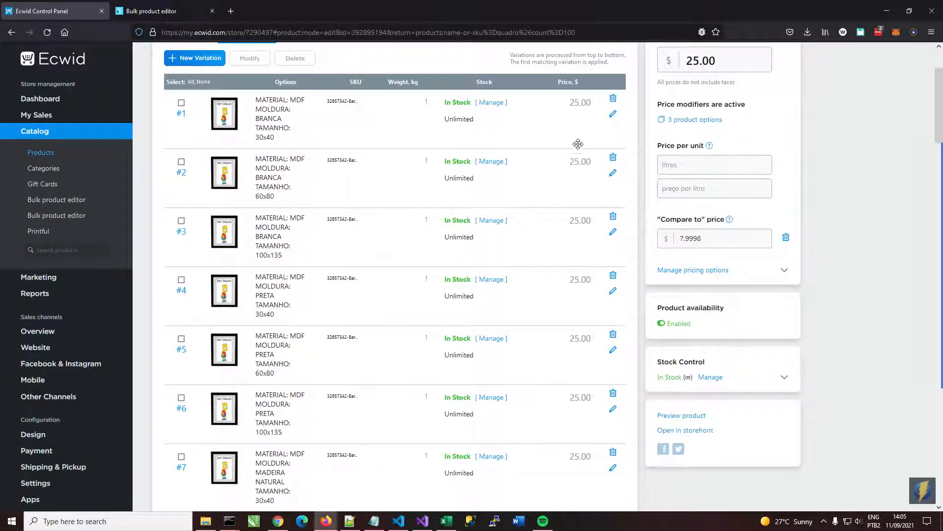
scroll(392, 220, up, 2)
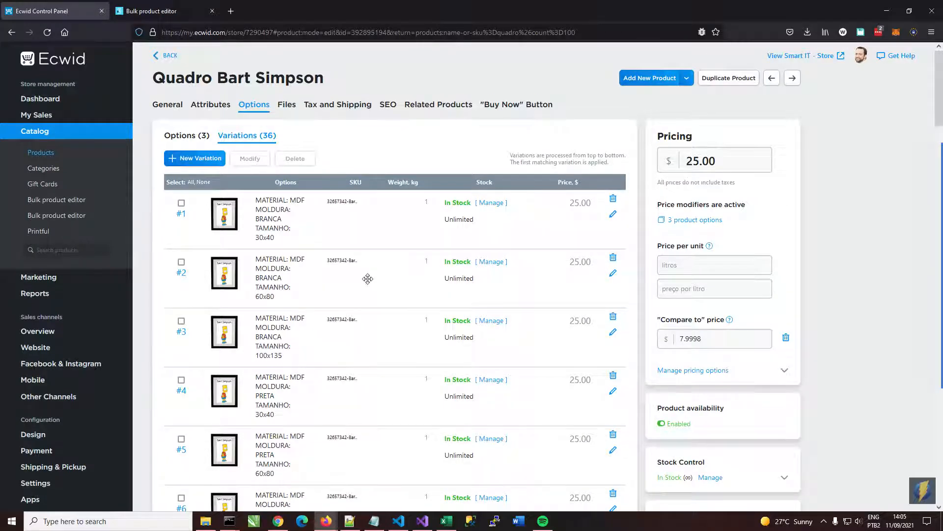
scroll(367, 278, down, 2)
scroll(367, 278, up, 1)
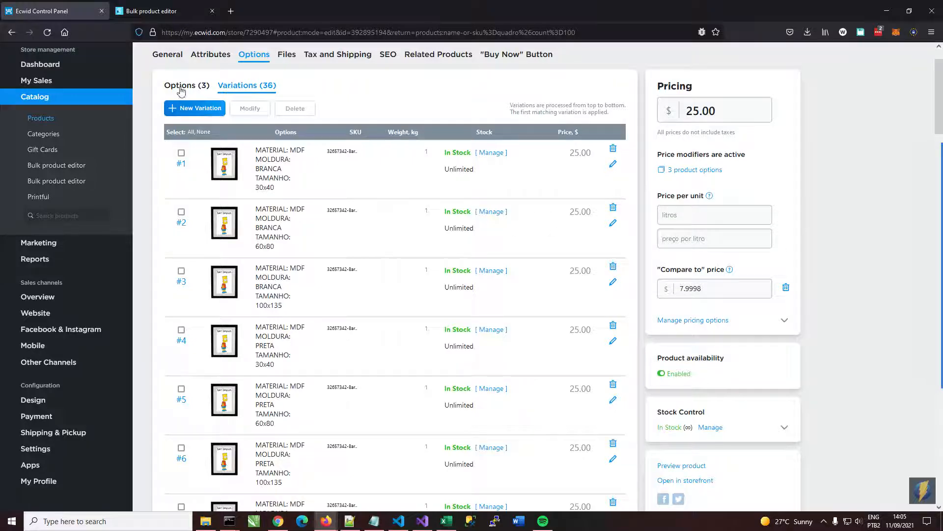
- Review Quadro Bart Simpson's base price and the CANVAS price modifier of its MATERIAL option
click(198, 91)
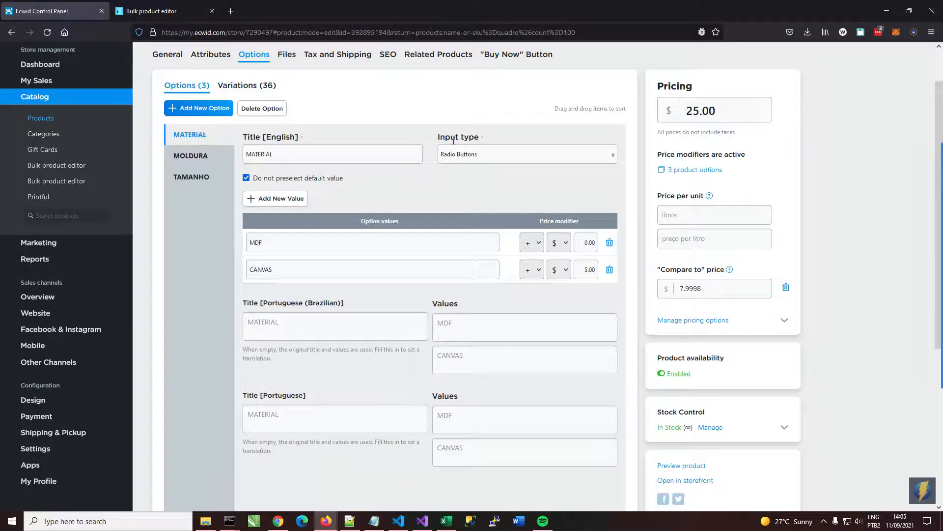
scroll(638, 148, up, 1)
click(745, 159)
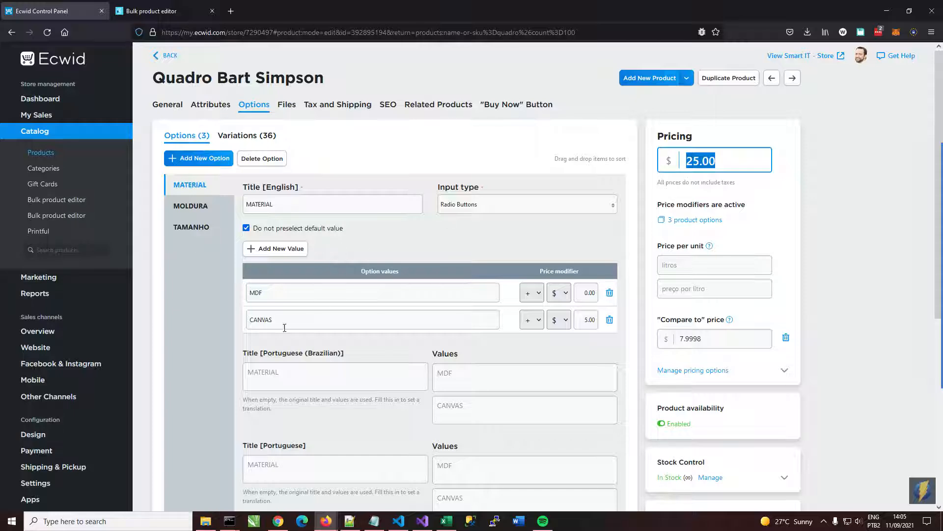
drag(285, 322, 234, 319)
click(585, 319)
drag(584, 320, 600, 321)
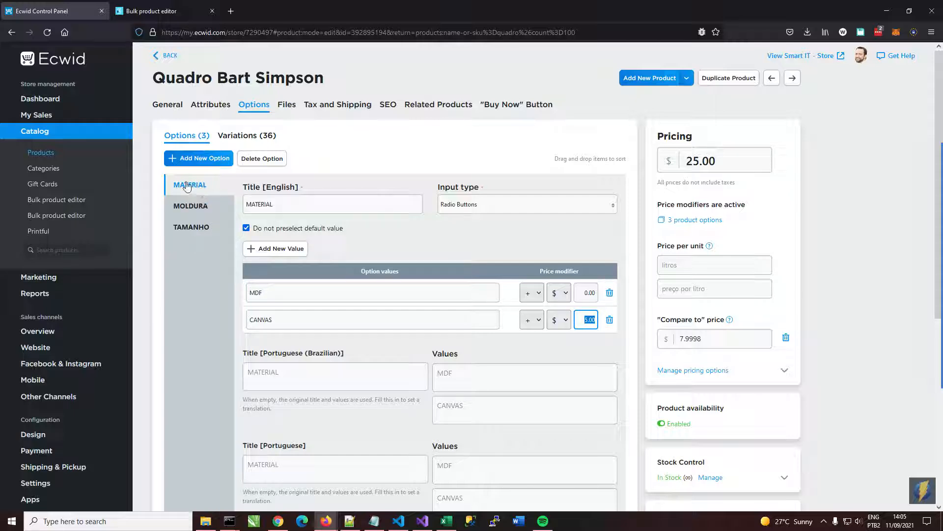
- Compare the MOLDURA option's price modifiers with the prices in the variations list
click(199, 207)
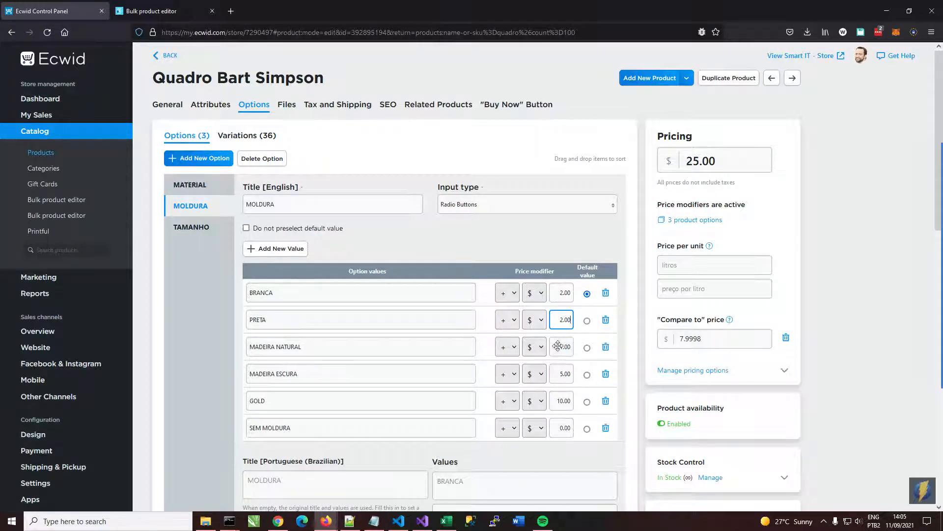
click(252, 141)
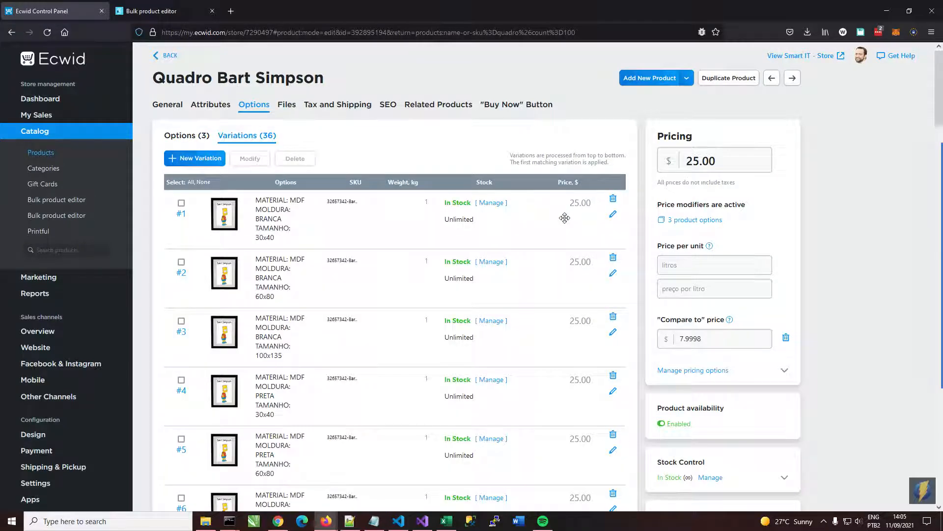
click(191, 140)
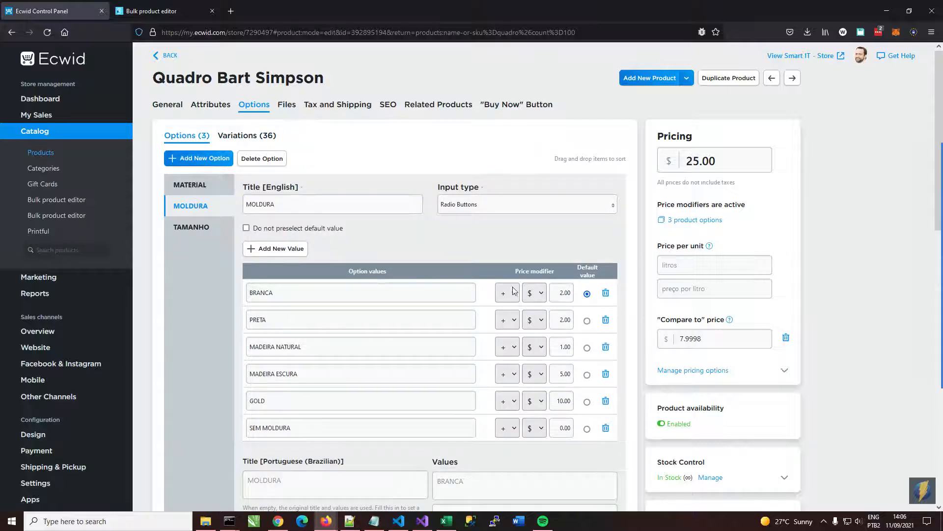
click(243, 138)
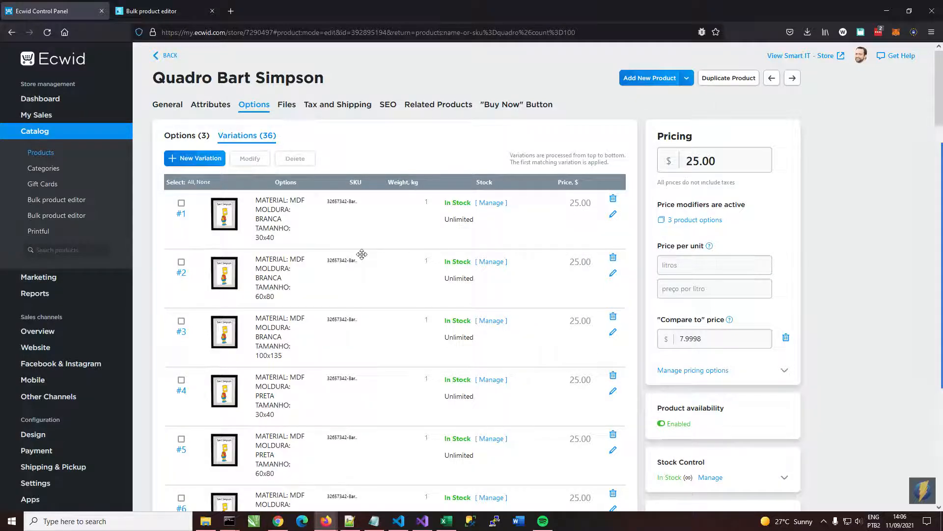
- Switch to the Bulk product editor and turn off importing a file to update variations and updating from file
click(133, 6)
scroll(680, 216, up, 10)
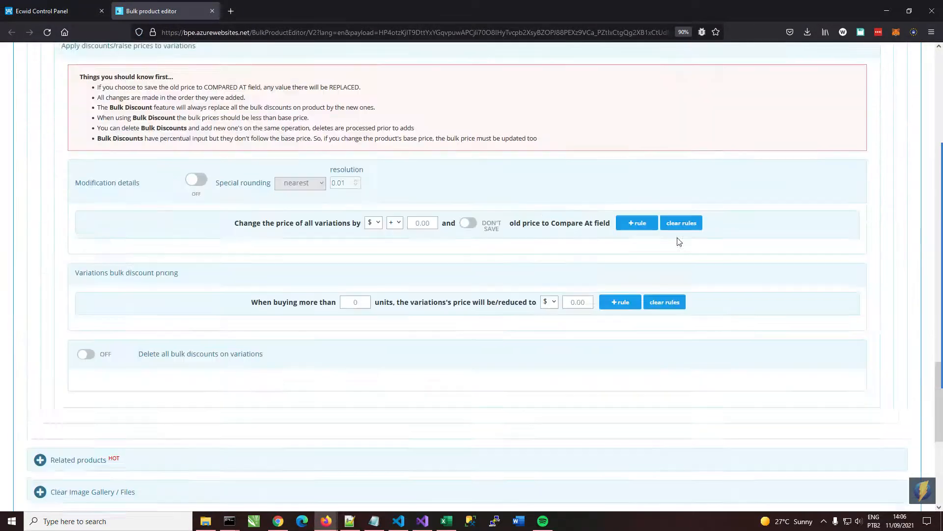
scroll(679, 243, up, 8)
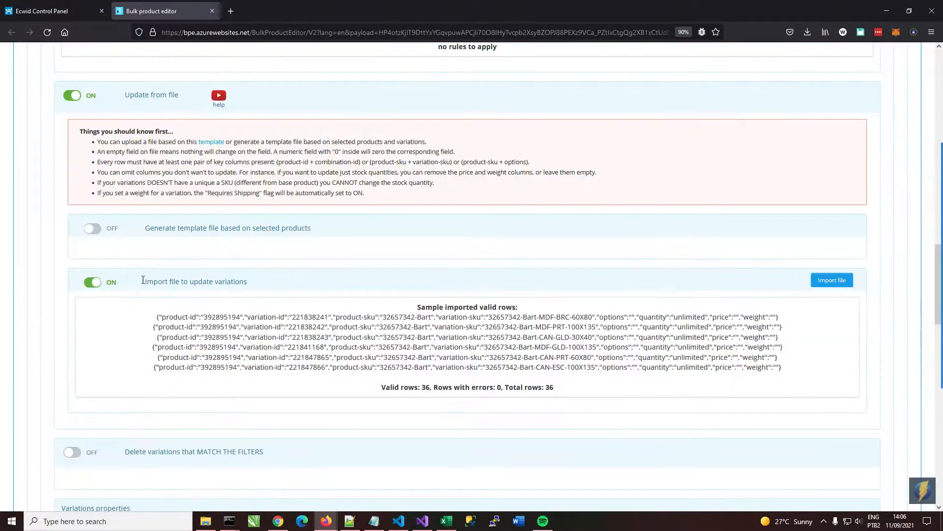
click(92, 282)
click(72, 95)
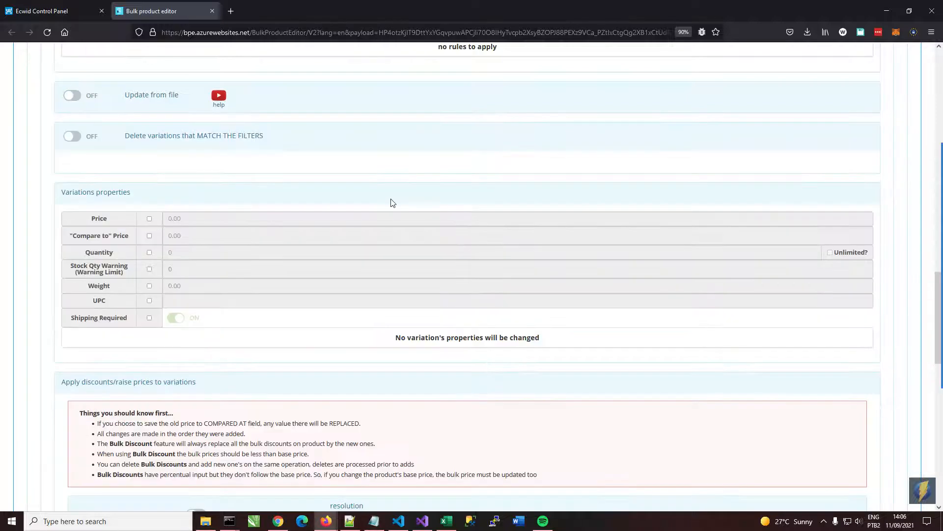
scroll(393, 202, up, 5)
scroll(393, 203, down, 6)
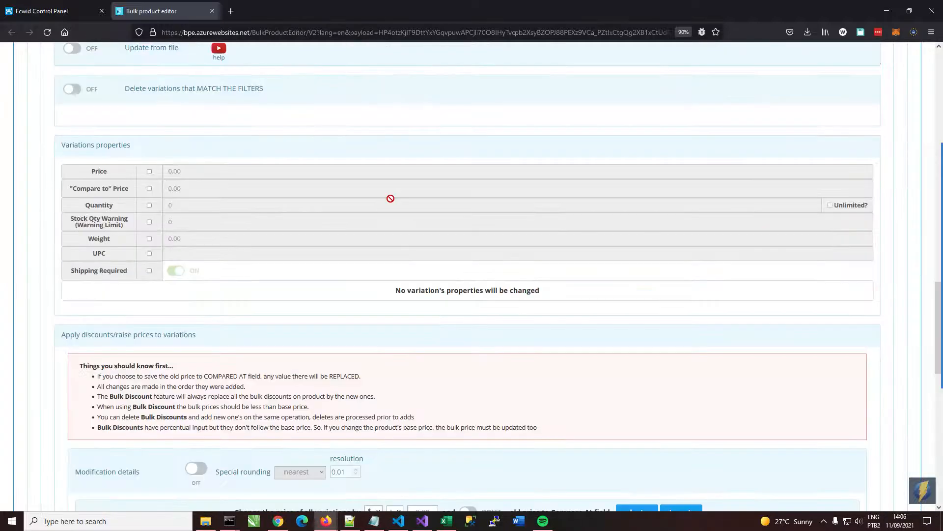
scroll(391, 198, up, 6)
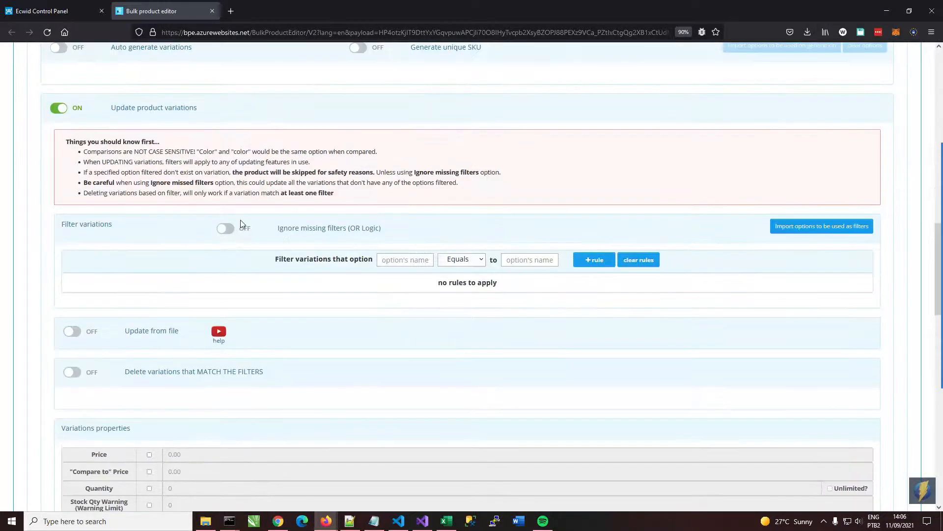
- Check the CANVAS value of the MATERIAL option on the product in the Ecwid Control Panel
click(72, 10)
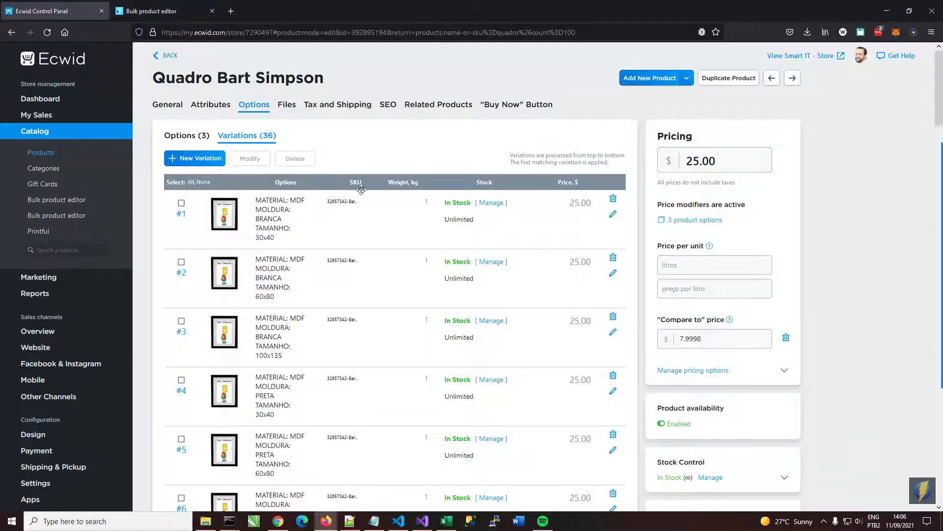
click(186, 137)
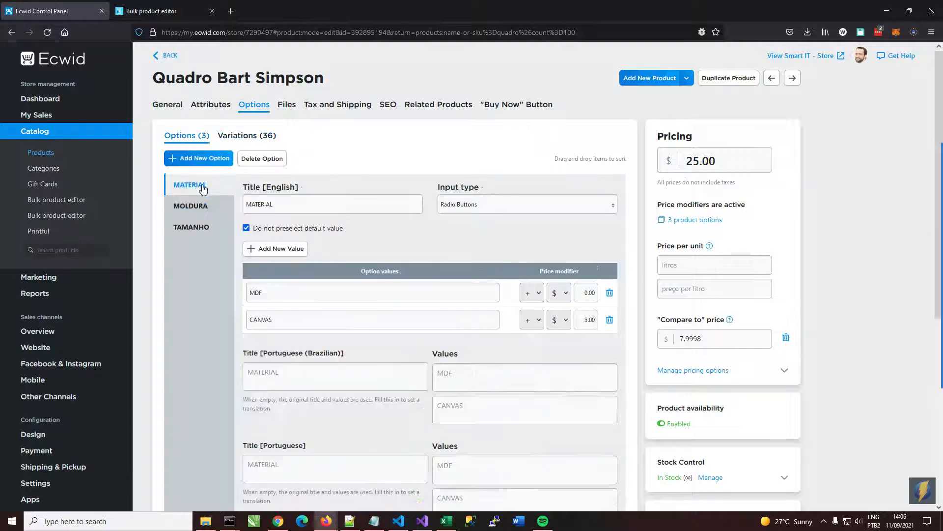
drag(276, 320, 217, 315)
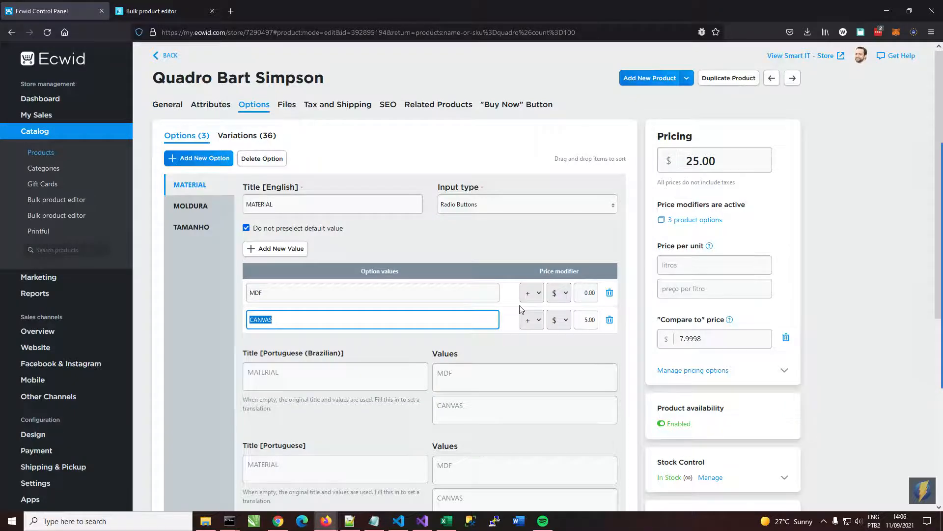
- In the Bulk product editor, import Quadro Bart Simpson's MATERIAL option as a variation filter and set it to equal CANVAS
click(175, 12)
click(781, 227)
click(413, 247)
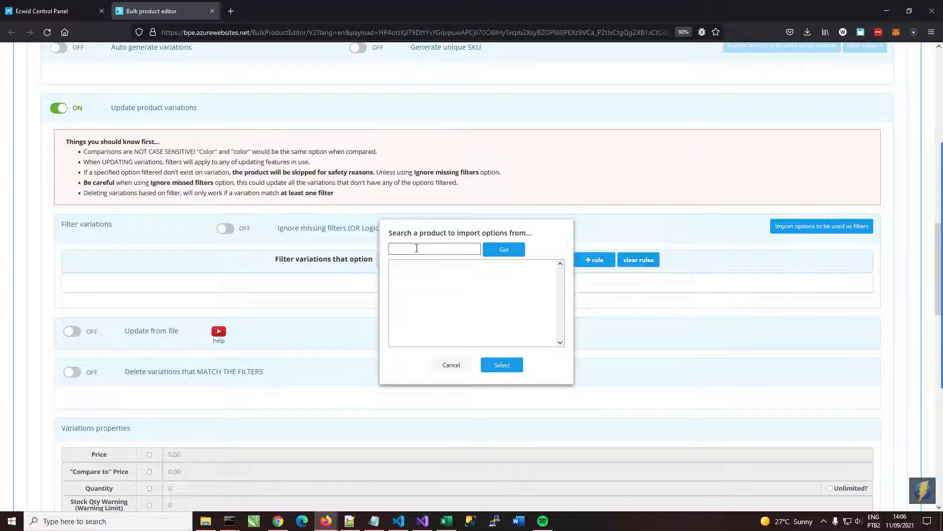
key(Return)
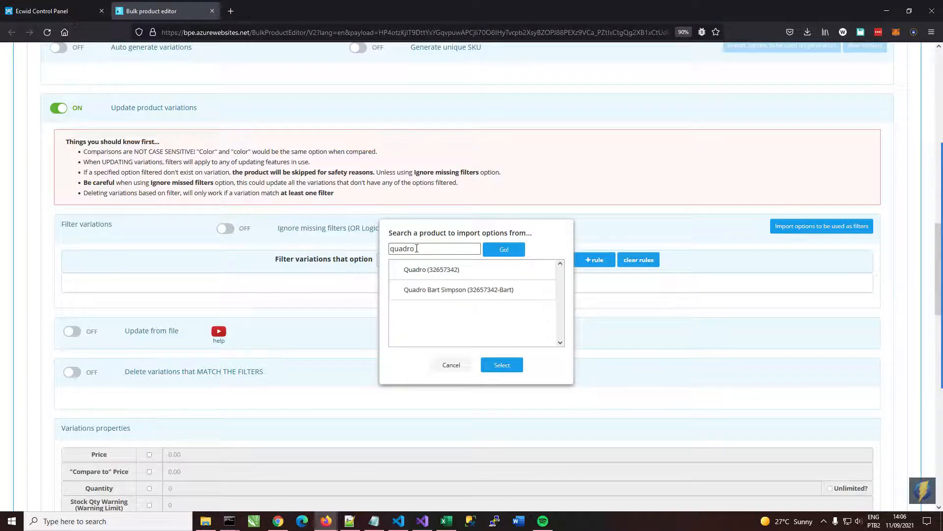
click(452, 291)
scroll(466, 297, down, 1)
click(464, 289)
click(502, 364)
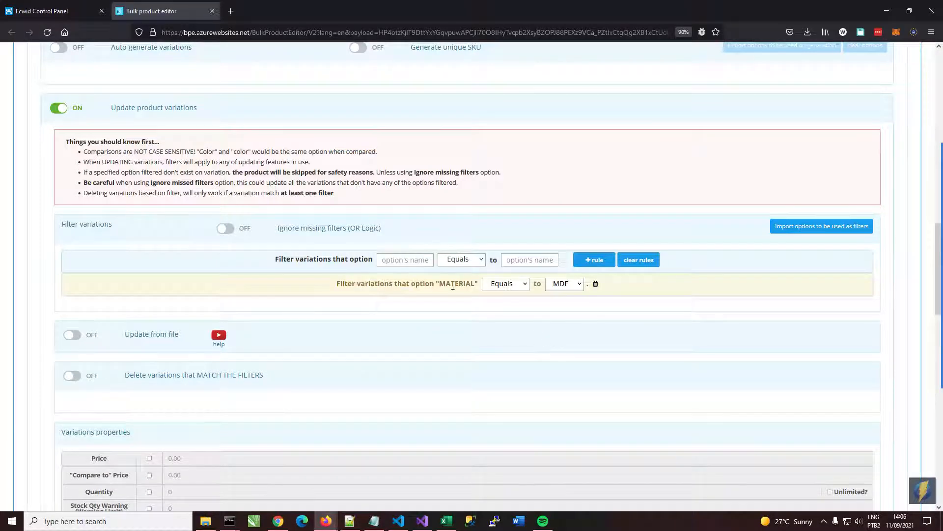
click(573, 287)
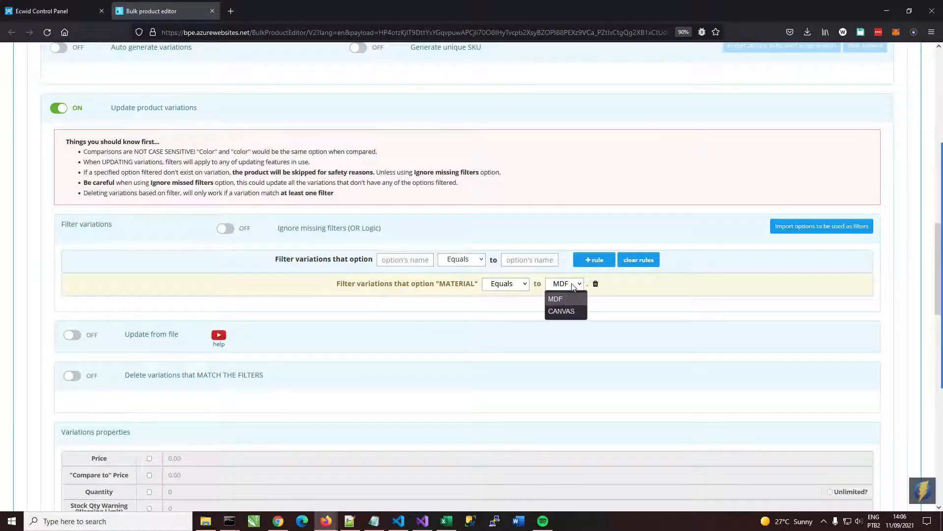
click(563, 311)
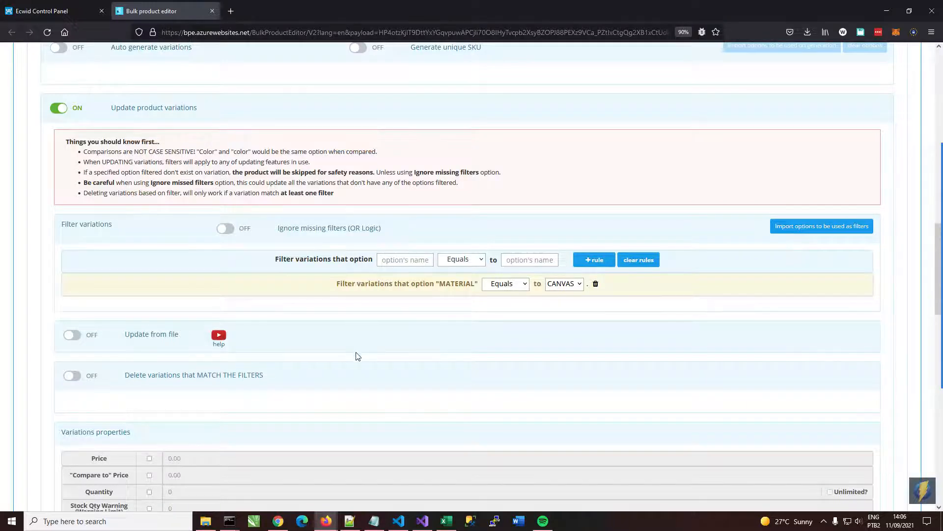
- Add a price rule raising the variations by $5 without saving the old price to the Compare At field
scroll(357, 356, down, 2)
scroll(364, 350, down, 9)
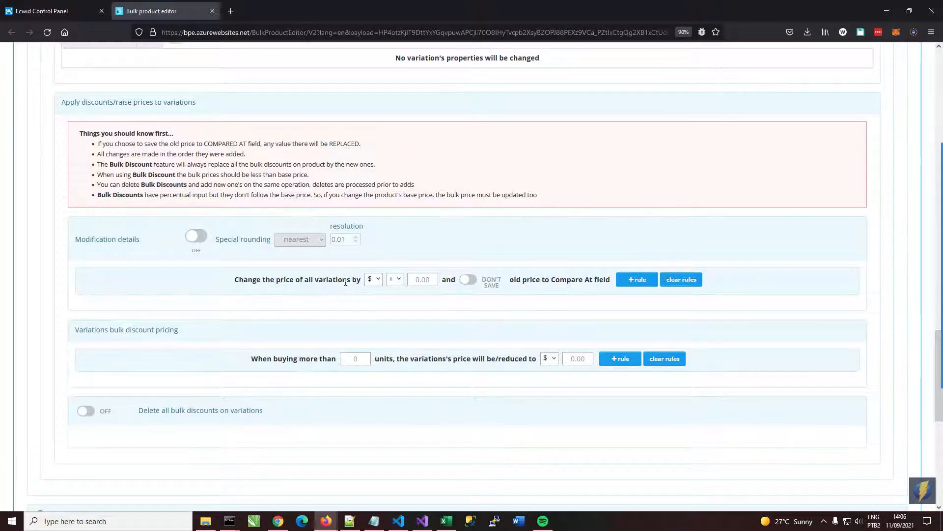
text(5)
click(634, 281)
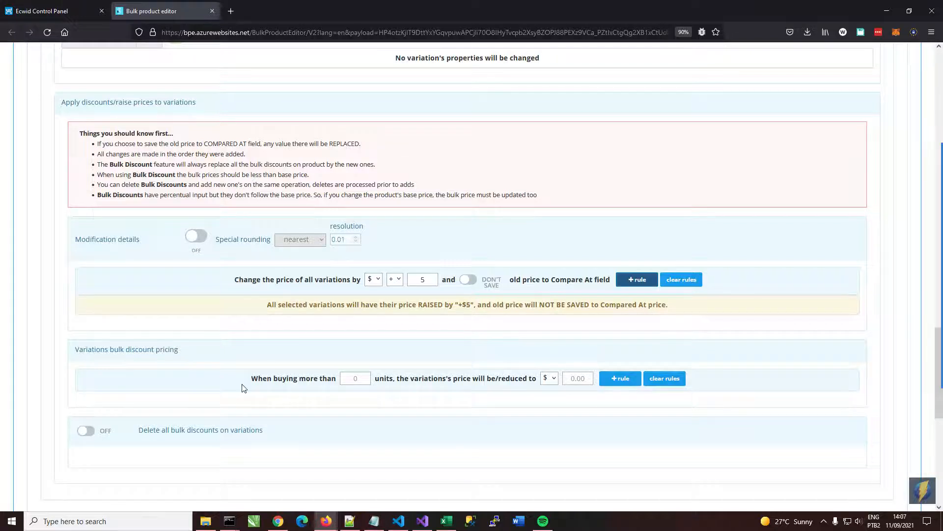
- Recheck the CANVAS filter and the price rule, and apply the changes to the product
scroll(524, 316, up, 3)
scroll(525, 319, down, 3)
scroll(528, 327, up, 5)
scroll(526, 337, down, 3)
scroll(523, 341, up, 4)
scroll(520, 345, up, 3)
scroll(395, 278, up, 3)
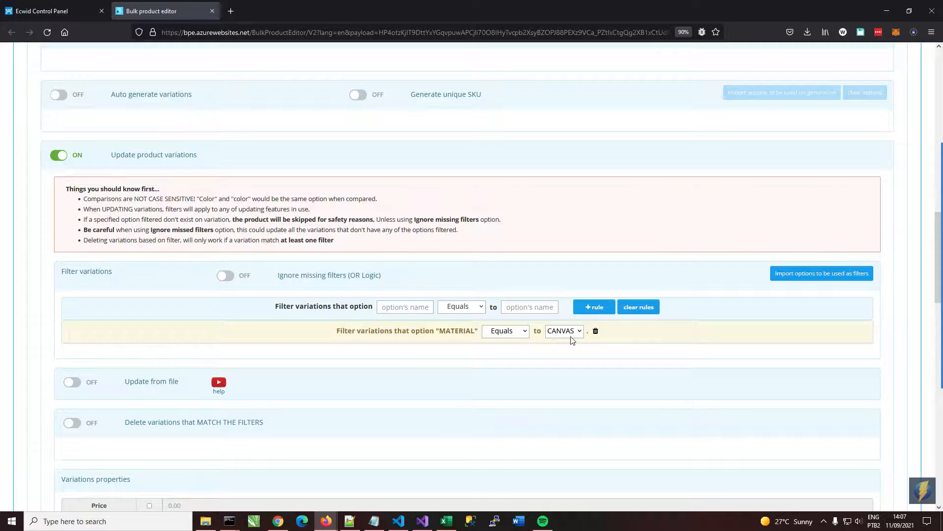
scroll(573, 340, down, 15)
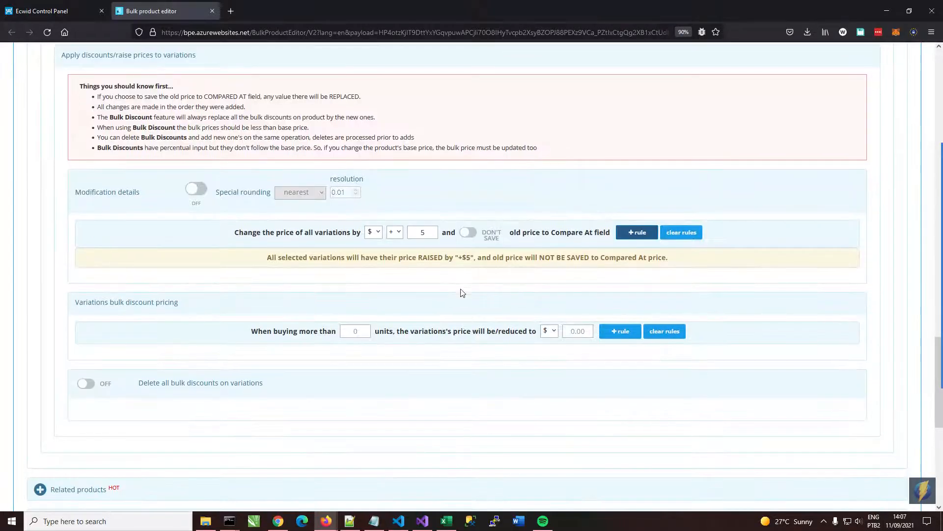
scroll(233, 337, down, 8)
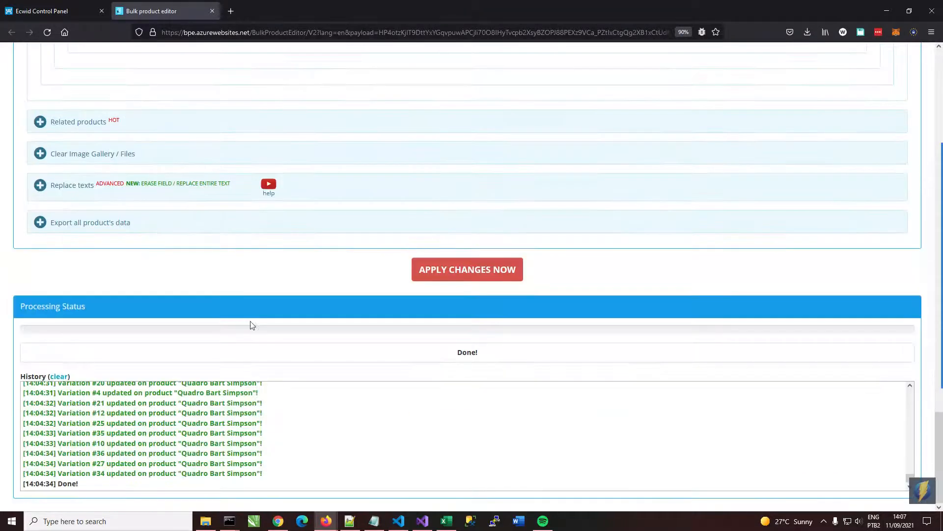
click(427, 283)
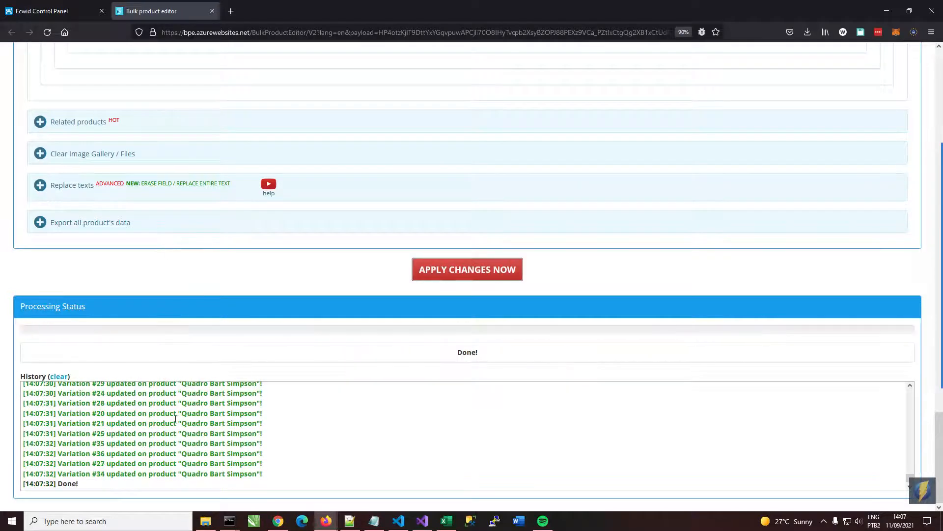
- Reload Quadro Bart Simpson in the Ecwid Control Panel and open its variations list
click(70, 7)
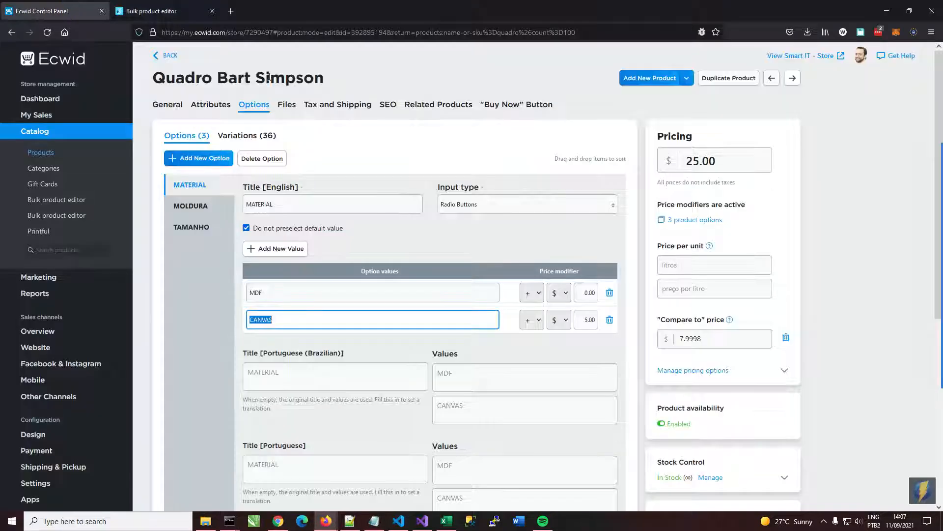
click(47, 32)
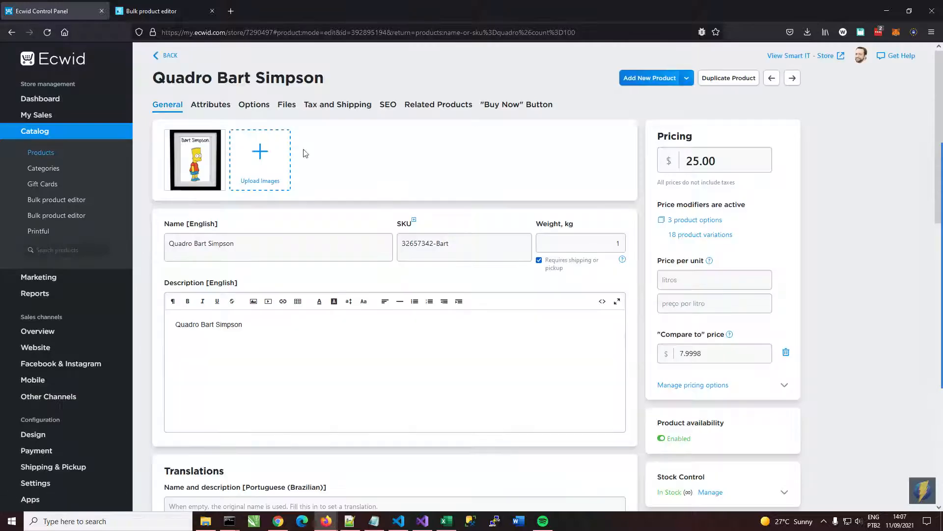
click(254, 104)
click(248, 136)
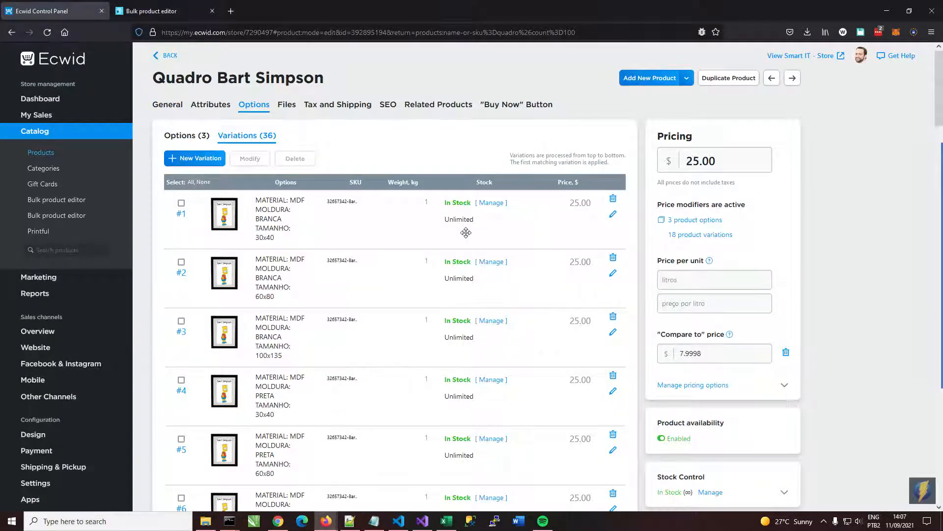
- Examine the prices of the MDF and CANVAS variations throughout the list
scroll(466, 233, down, 15)
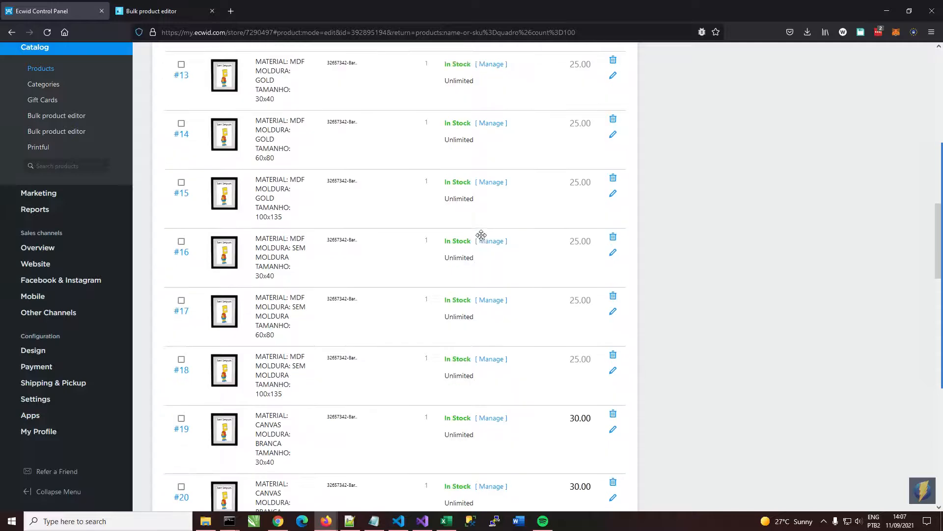
scroll(481, 235, down, 5)
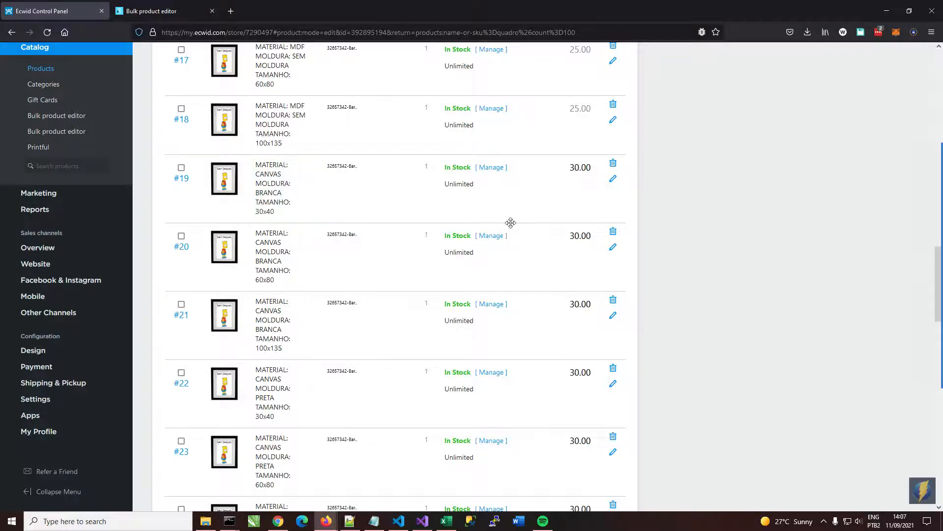
scroll(526, 225, down, 10)
scroll(522, 356, down, 9)
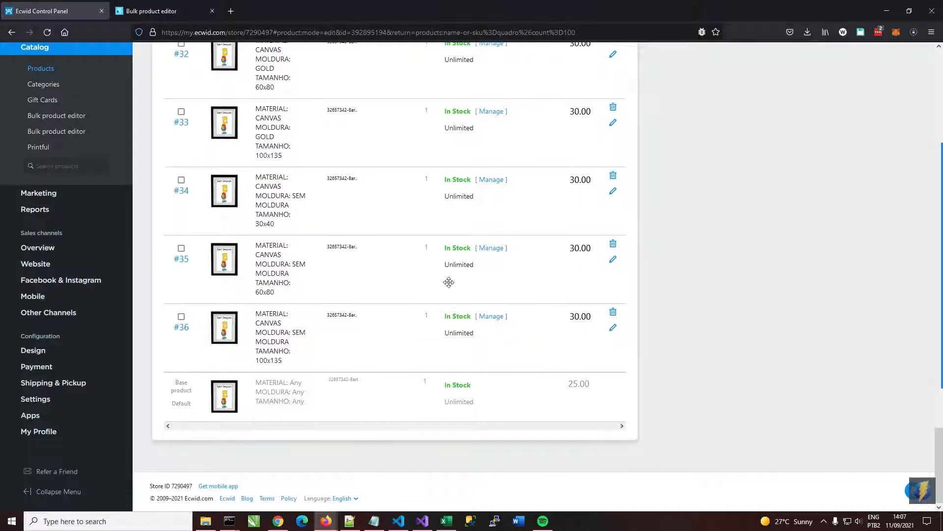
scroll(470, 297, up, 17)
scroll(471, 297, up, 5)
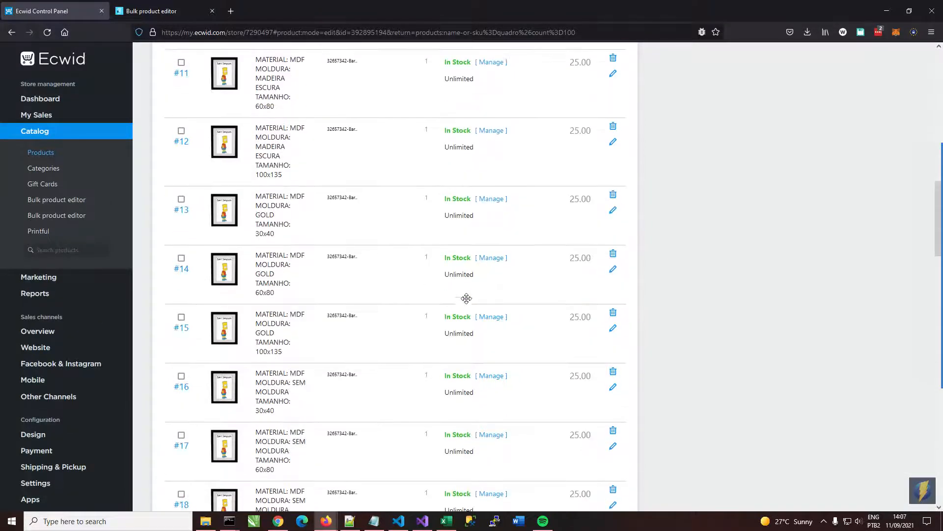
- Switch to the Bulk product editor and delete the variation filter matching MATERIAL to CANVAS
click(150, 11)
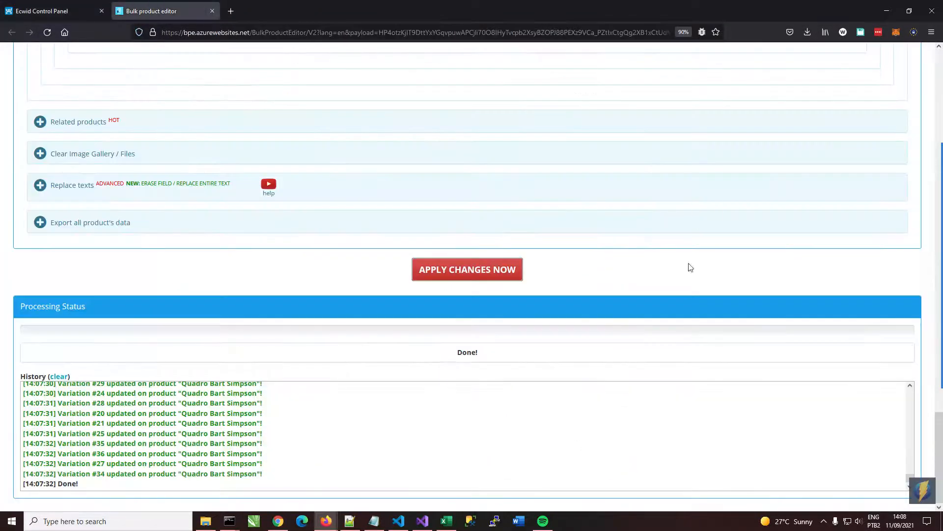
scroll(689, 268, up, 10)
scroll(668, 258, down, 5)
scroll(665, 253, up, 12)
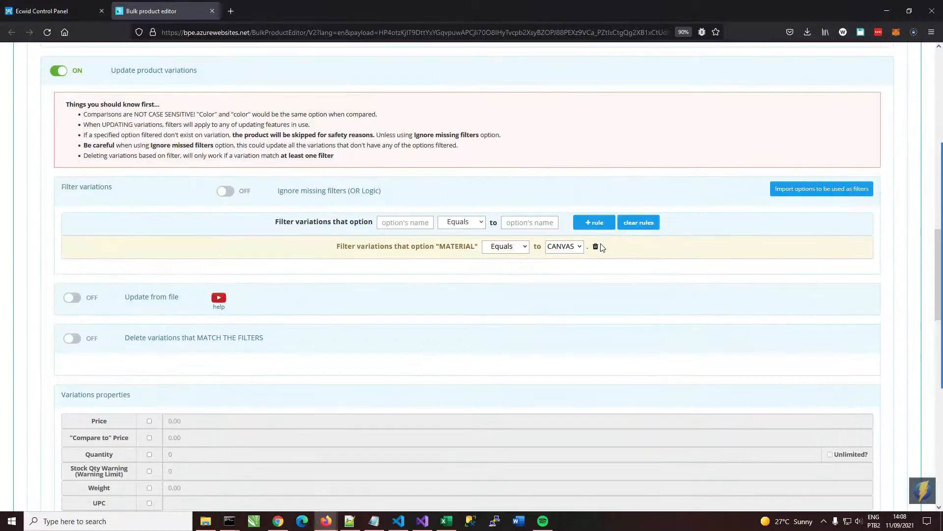
click(596, 246)
- Import the TAMANHO option of Quadro Bart Simpson as a variation filter and set it to equal 60x80
click(801, 190)
click(501, 213)
click(481, 249)
scroll(531, 277, down, 1)
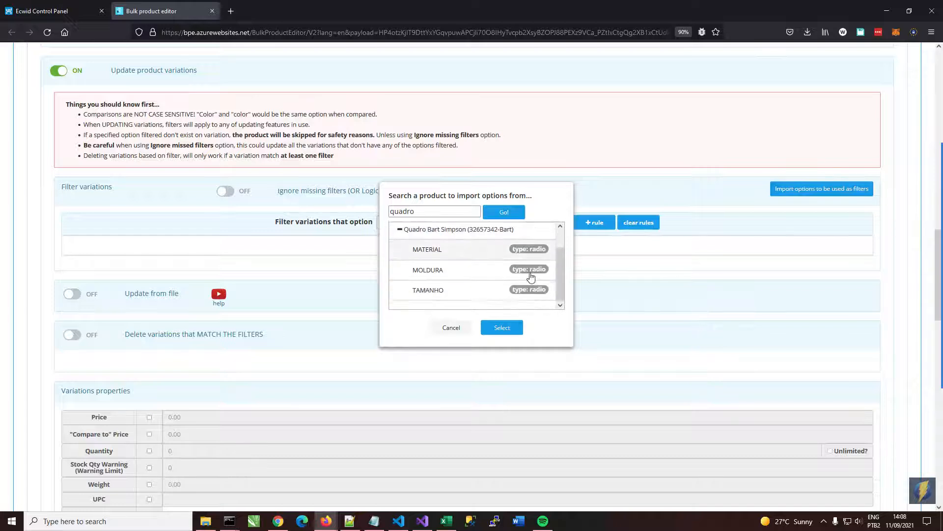
click(459, 290)
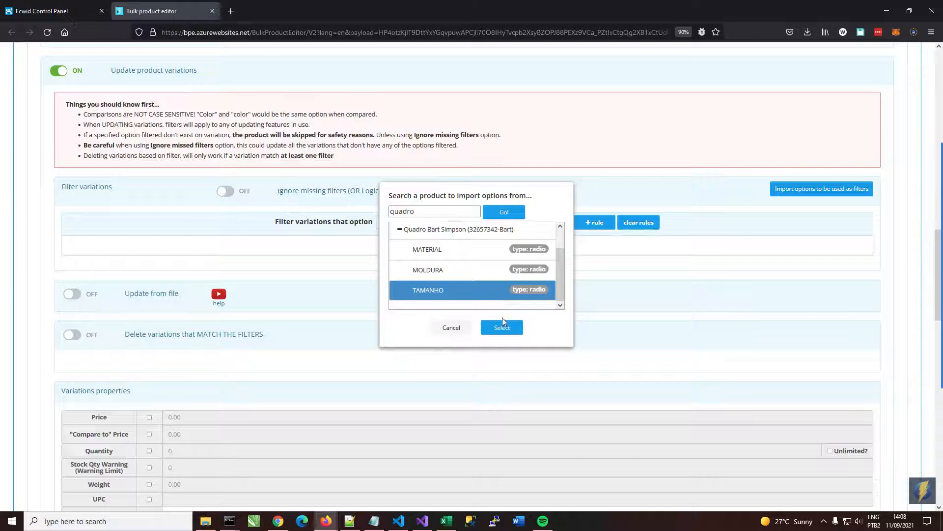
click(502, 326)
click(576, 247)
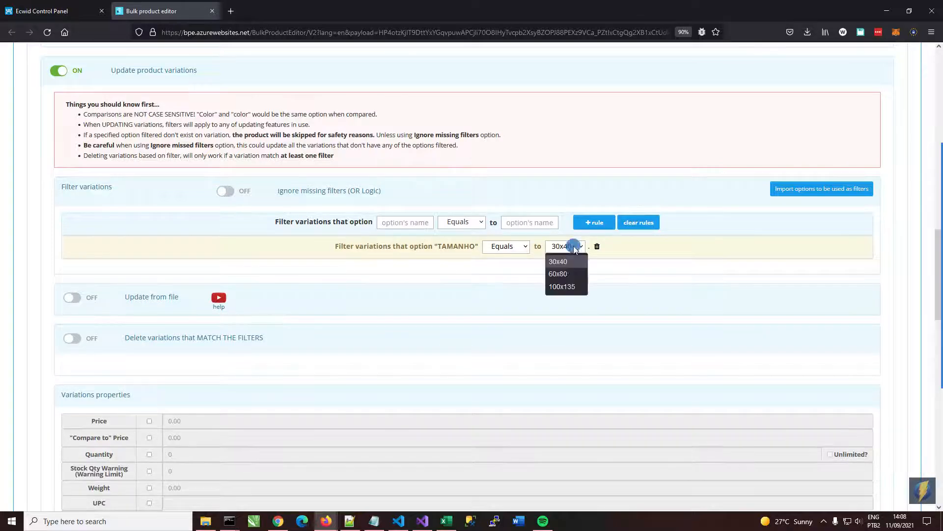
click(569, 275)
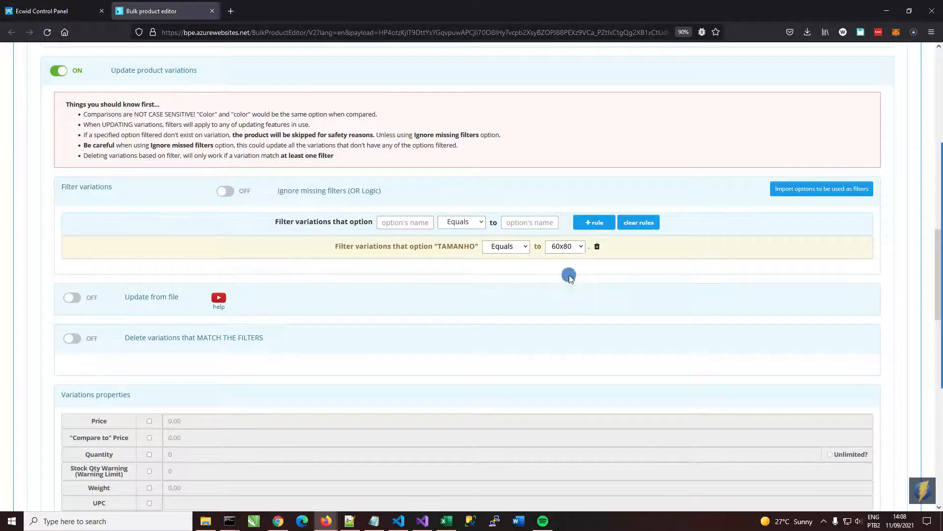
- Replace the variation price rule with one raising prices by $15 without saving the old price to the Compare At field
scroll(606, 305, down, 10)
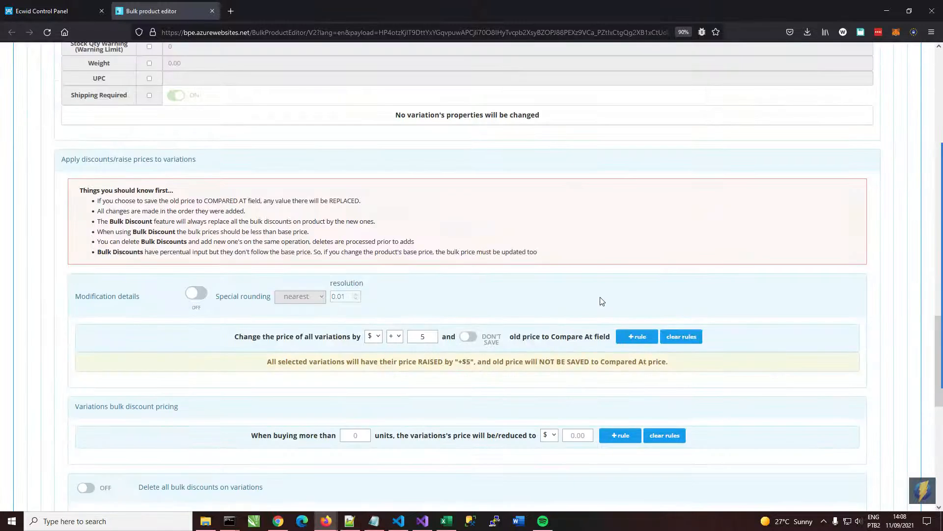
click(681, 195)
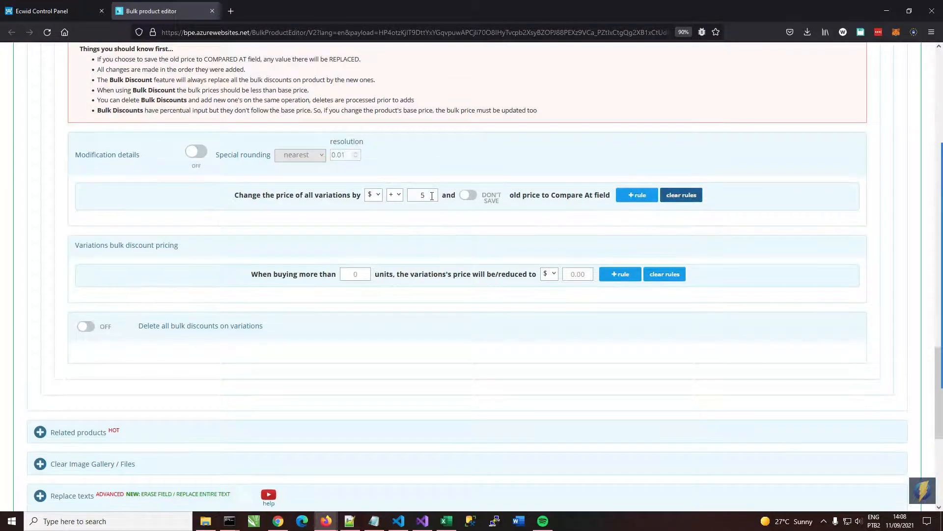
text(15)
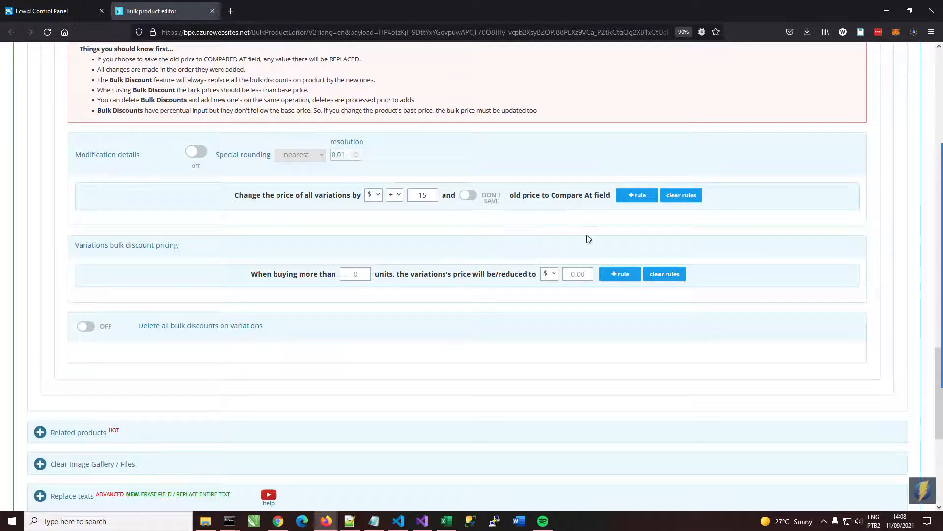
click(633, 196)
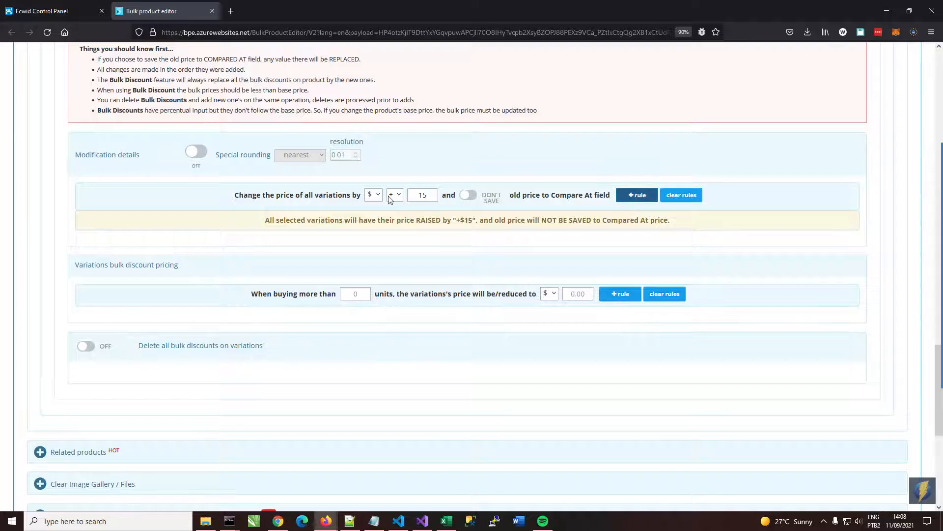
- Recheck the 60x80 filter and the $15 price rule, and apply the changes to the product
scroll(575, 209, up, 10)
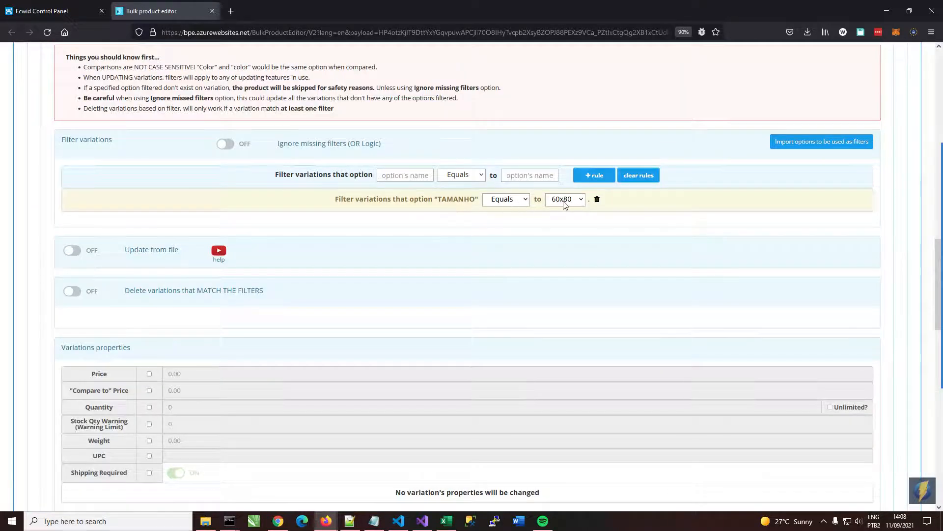
scroll(541, 268, down, 10)
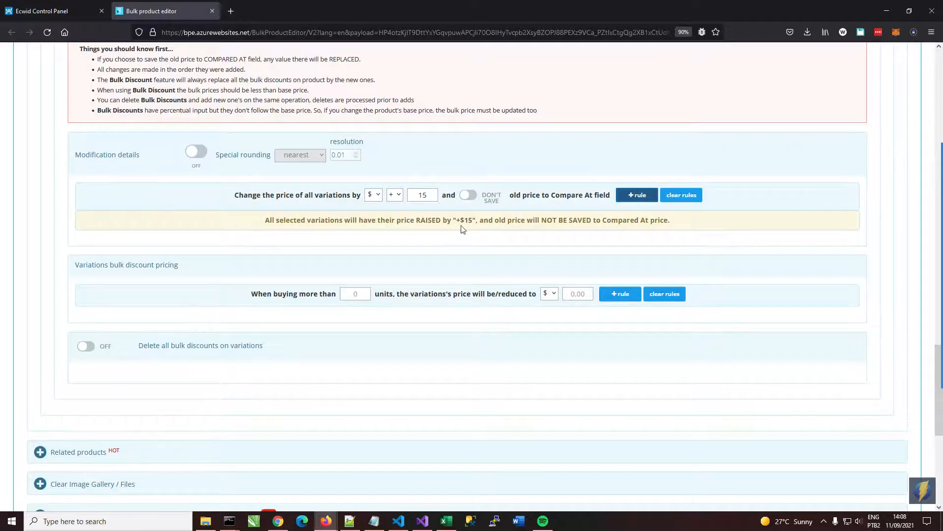
scroll(461, 229, down, 7)
click(480, 267)
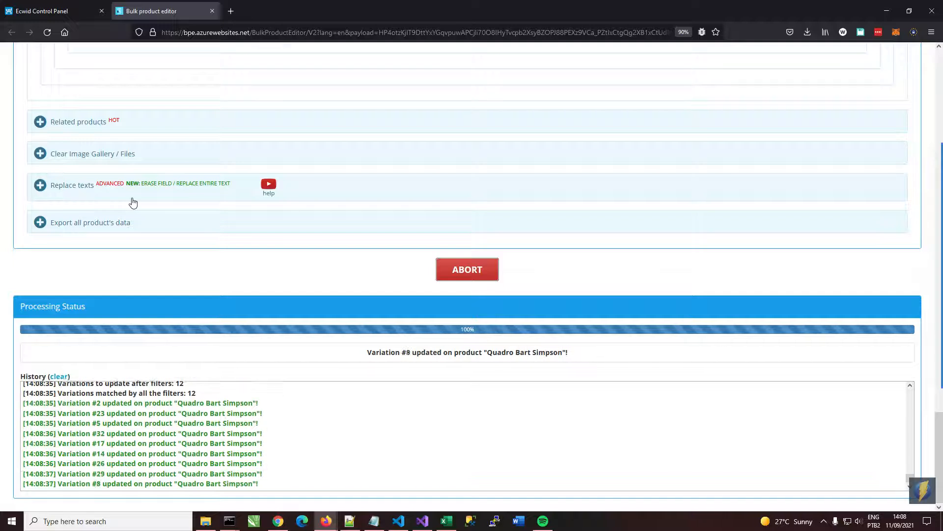
- Clear the variation price rules and set the price increase amount to $27
scroll(514, 272, up, 6)
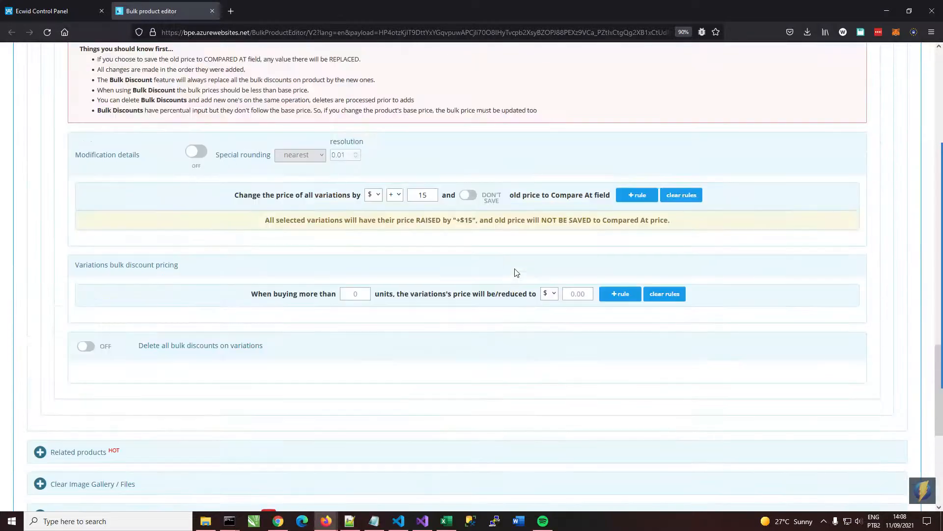
click(678, 193)
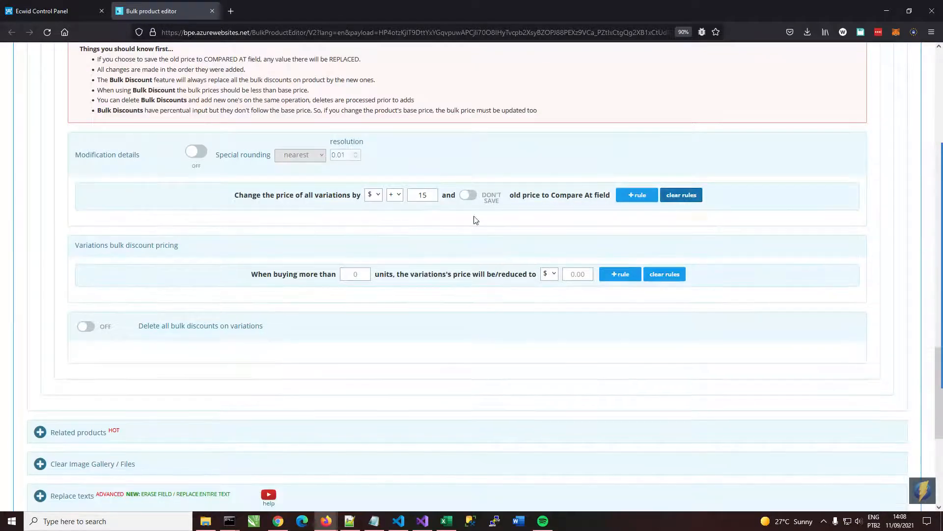
double_click(429, 196)
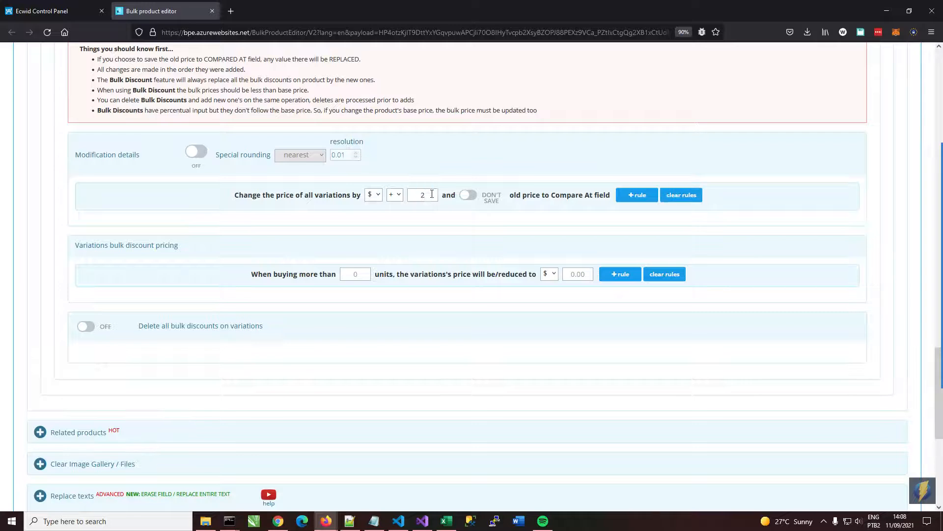
- Change the TAMANHO variation filter to equal 100x135
scroll(515, 233, up, 10)
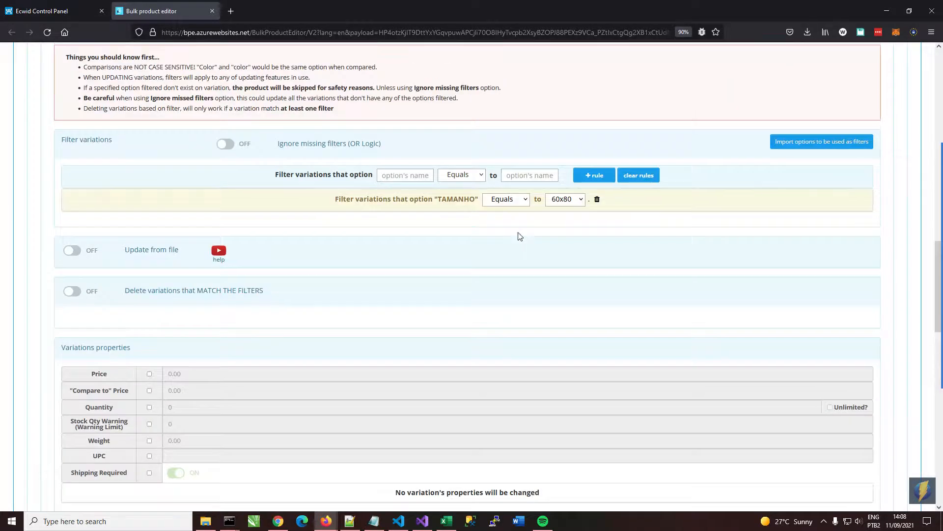
click(568, 203)
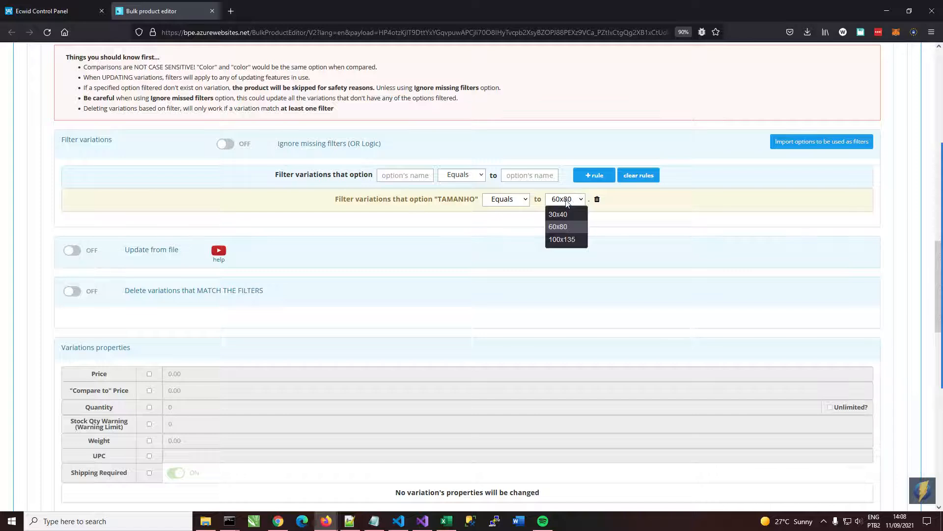
click(564, 246)
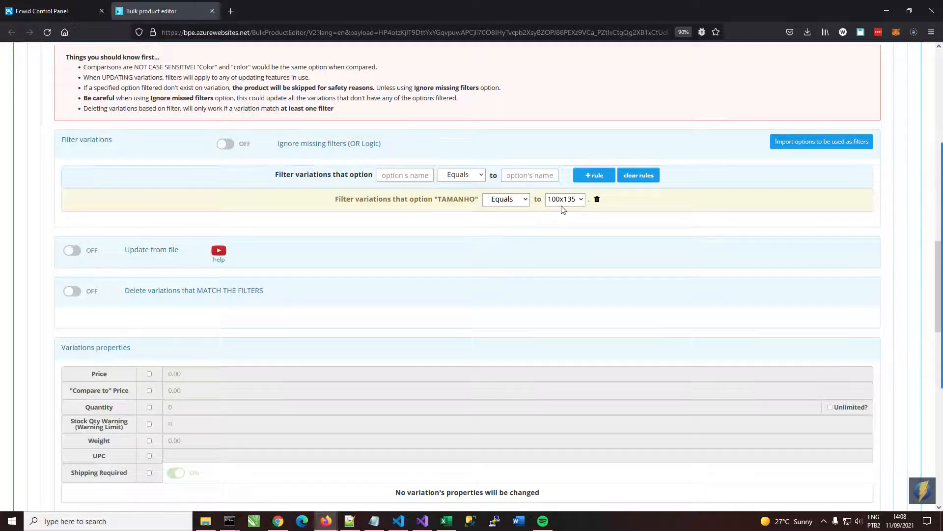
- Try to apply the changes to the 100x135 variations and read the outcome in the processing history
scroll(575, 212, down, 4)
scroll(575, 212, up, 4)
scroll(494, 266, down, 13)
scroll(501, 267, up, 2)
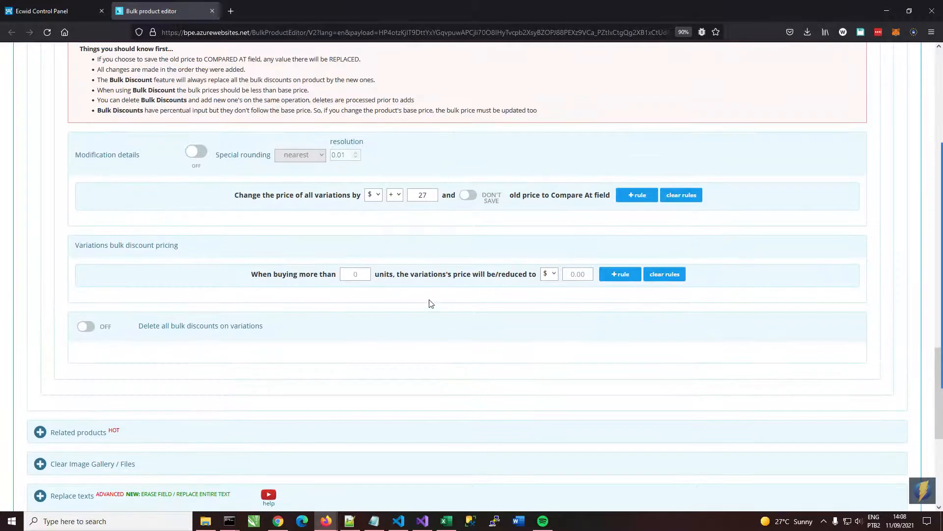
scroll(429, 303, down, 5)
click(466, 344)
scroll(294, 221, down, 2)
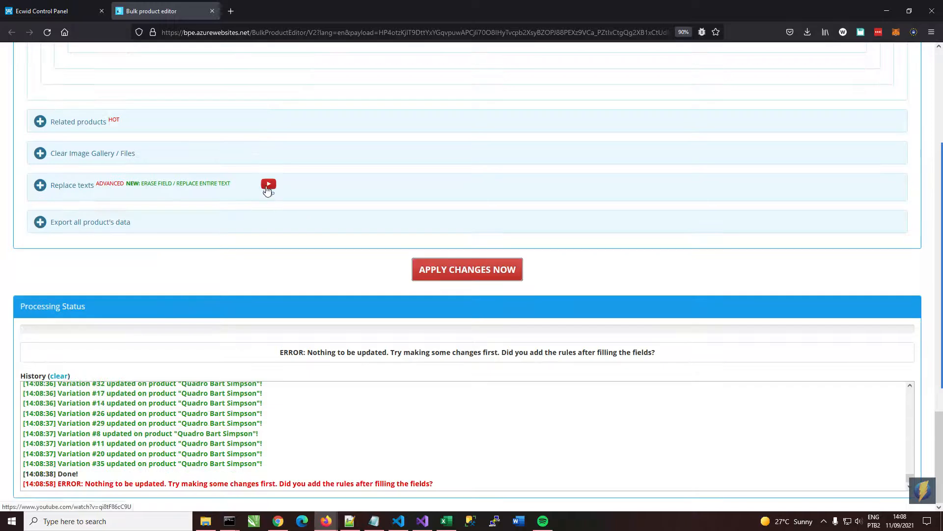
drag(131, 482, 448, 487)
click(629, 273)
- Add the rule raising variation prices by $27 without saving the old price, and apply the changes to the product
scroll(629, 272, up, 10)
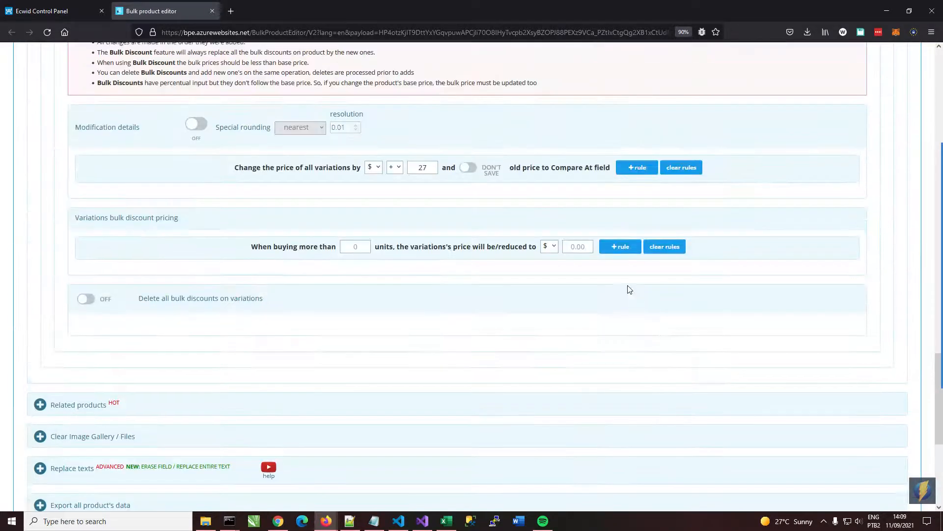
scroll(652, 270, down, 1)
click(632, 313)
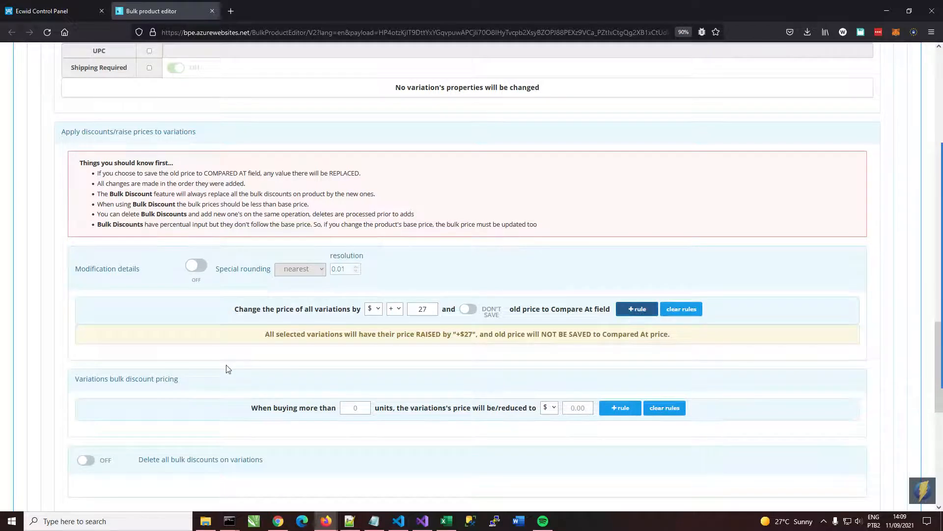
scroll(350, 398, down, 10)
click(460, 271)
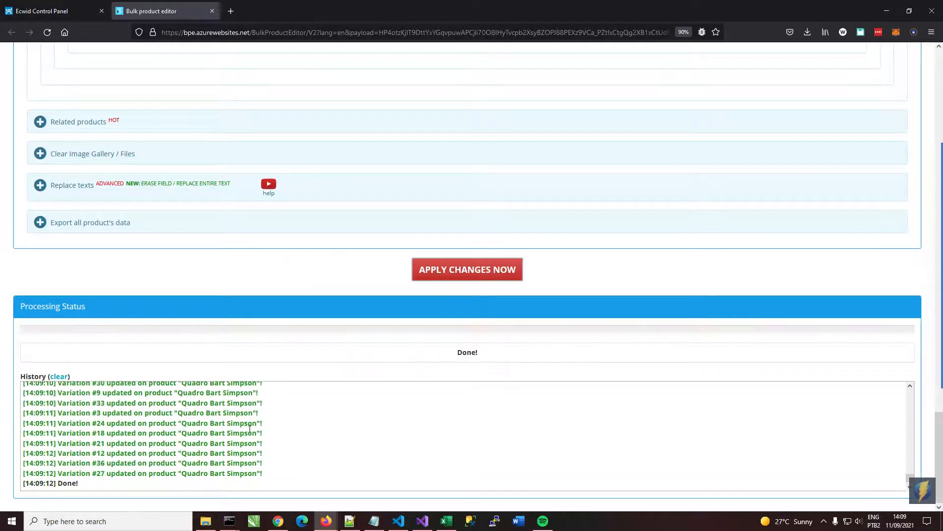
- Reload Quadro Bart Simpson in the Ecwid Control Panel and show its variations list
click(49, 11)
click(47, 33)
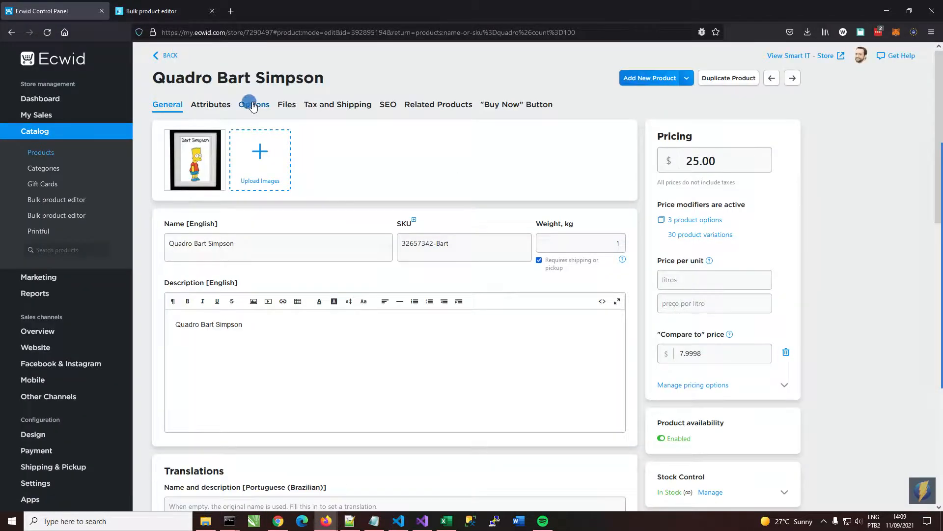
click(254, 105)
click(269, 145)
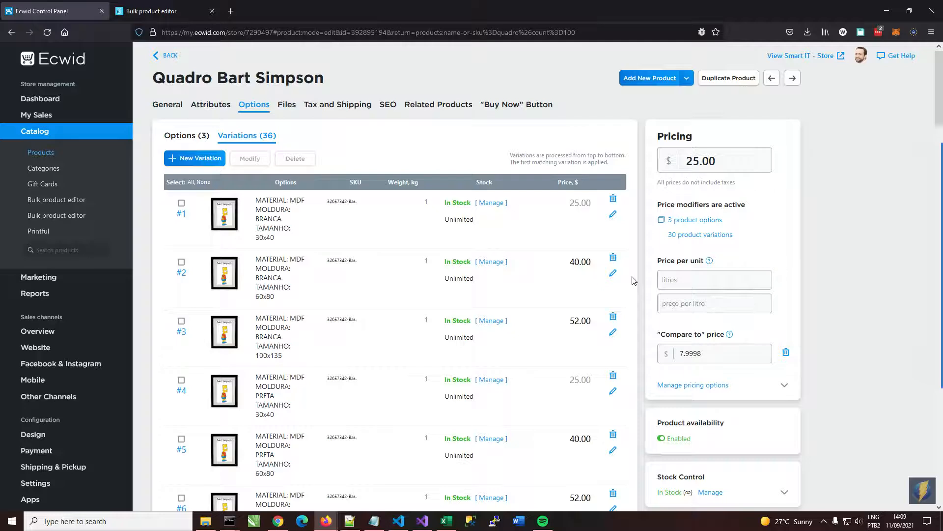
- Examine the variation prices for the 30x40, 60x80 and 100x135 sizes in the list
scroll(508, 330, down, 2)
scroll(322, 165, down, 3)
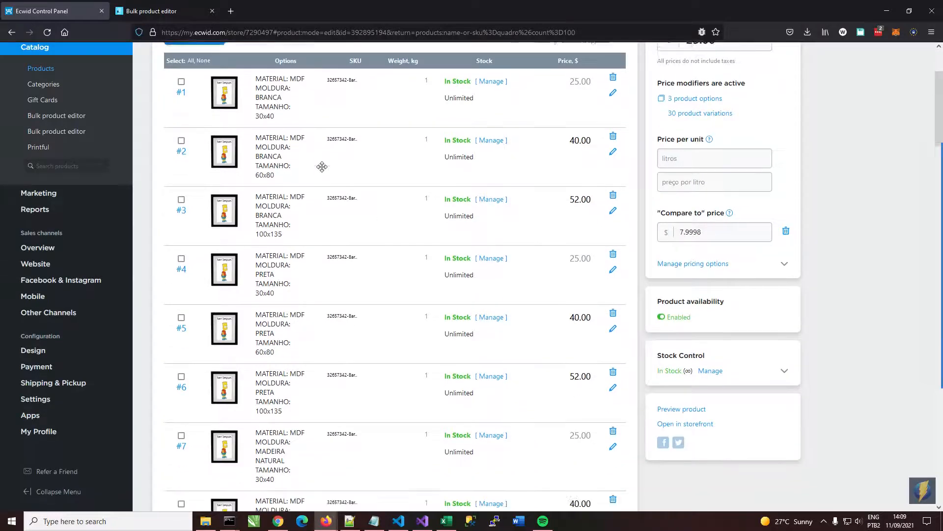
scroll(322, 177, up, 4)
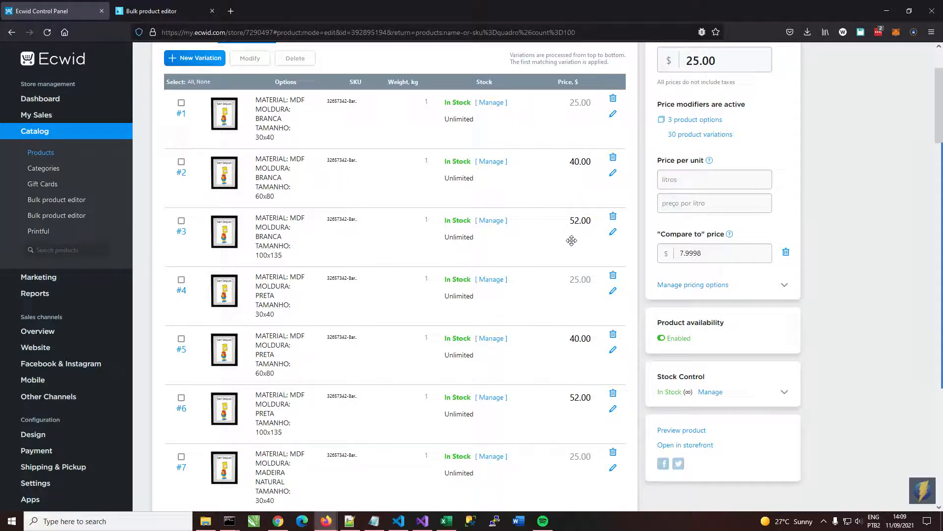
scroll(556, 287, down, 3)
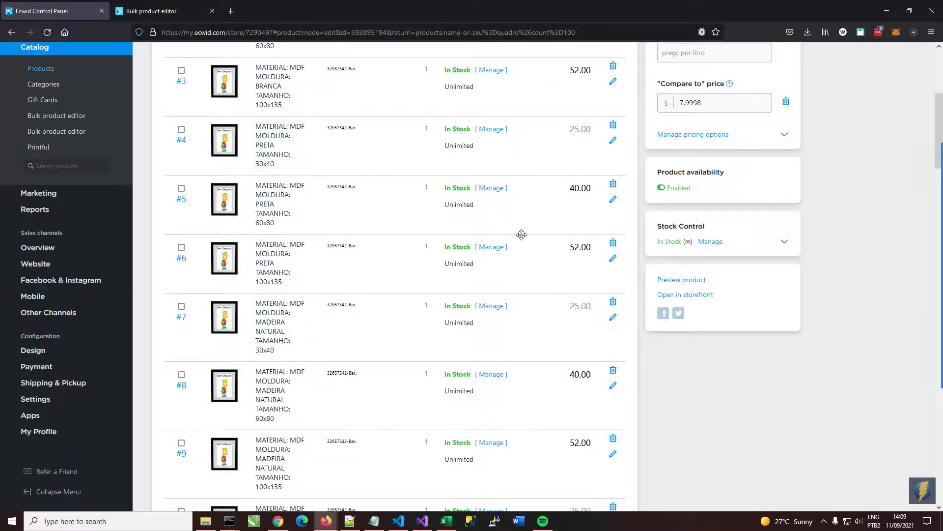
scroll(547, 341, down, 3)
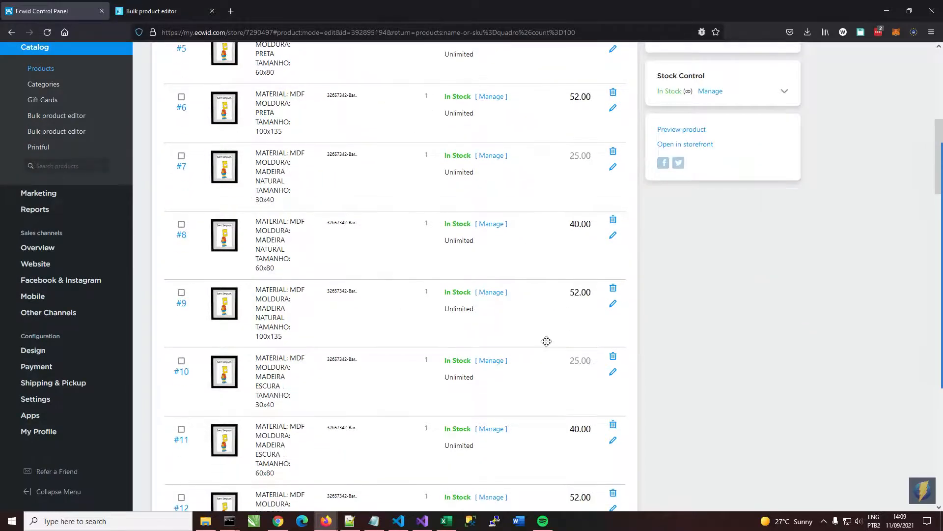
scroll(546, 341, down, 3)
scroll(546, 339, up, 10)
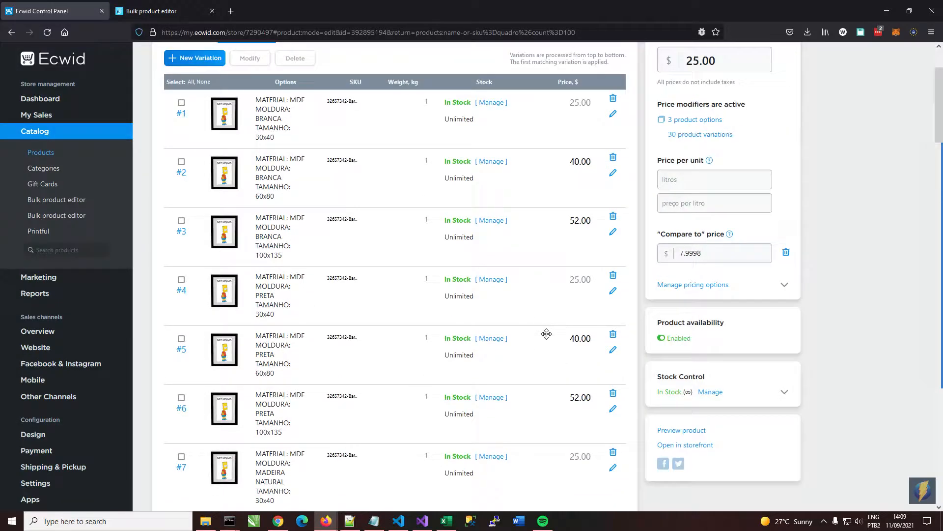
scroll(547, 334, up, 2)
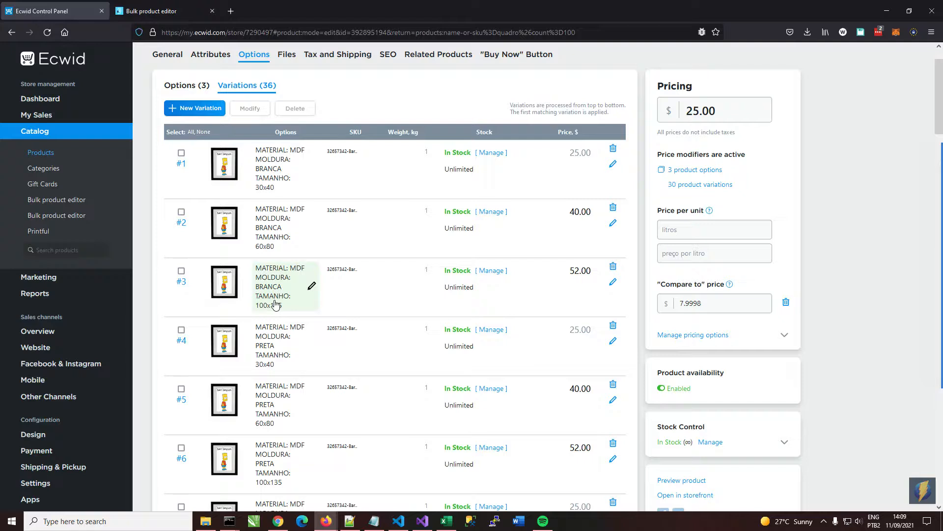
scroll(275, 304, down, 2)
scroll(388, 238, up, 4)
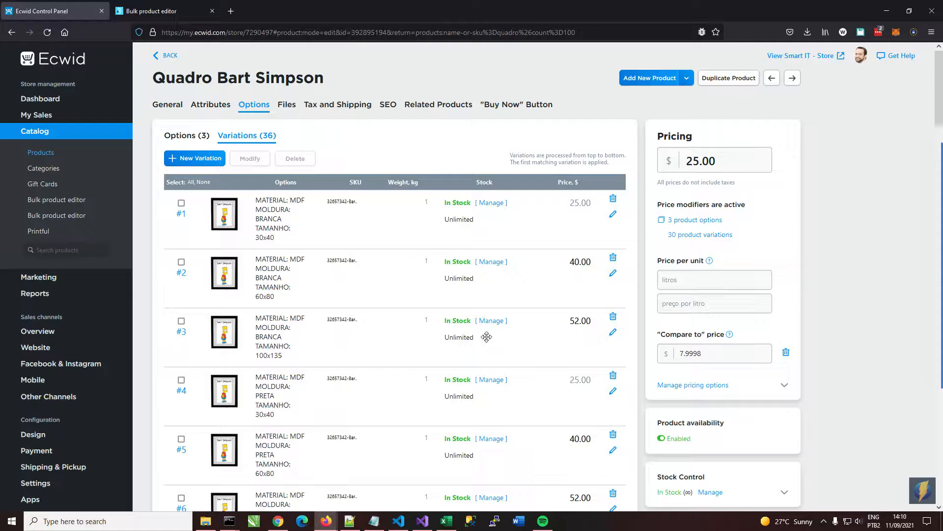
scroll(410, 376, down, 1)
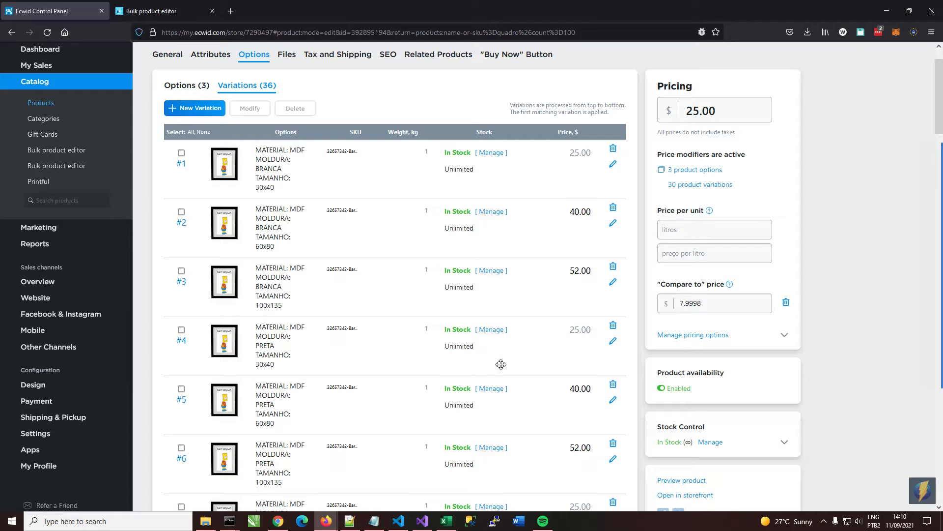
mouse_move(938, 194)
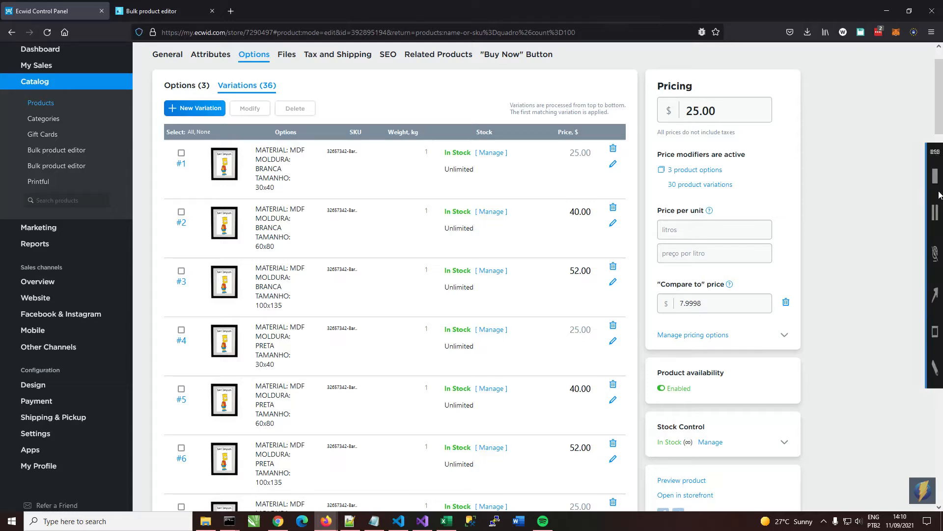